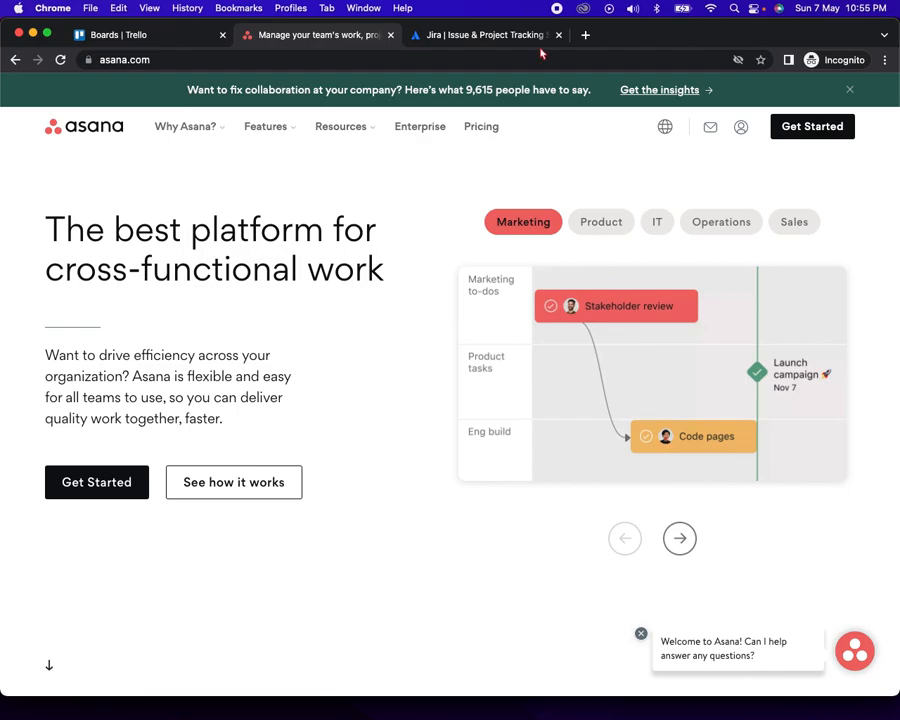
Switch to the Jira Software product page tab in Chrome
{"action": "left_click", "coordinate": [478, 35]}
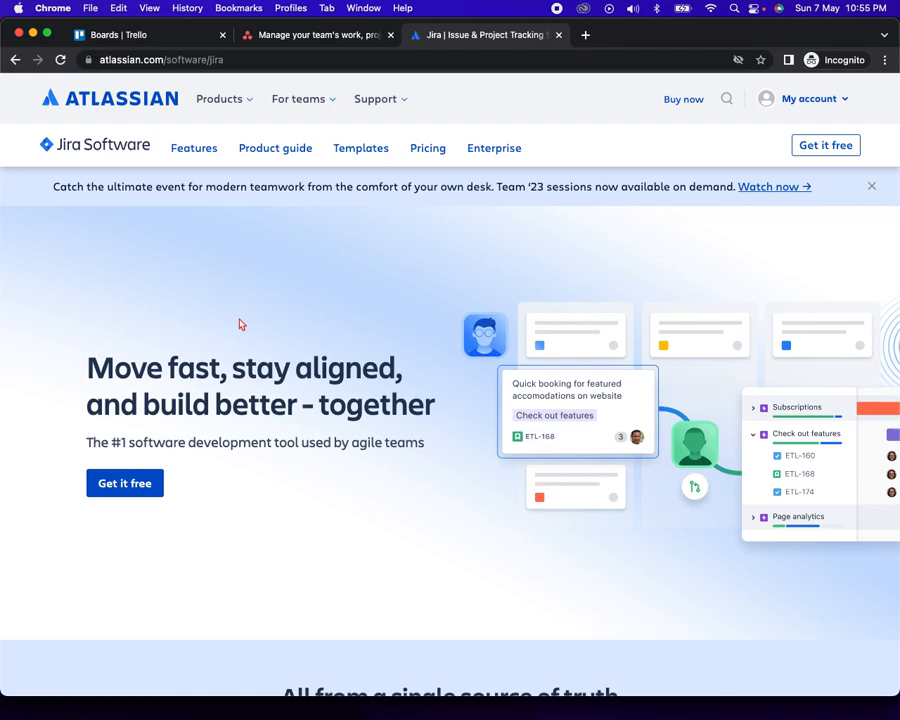
Return to the 'Boards | Trello' tab showing the My hiring board workspace
{"action": "left_click", "coordinate": [110, 34]}
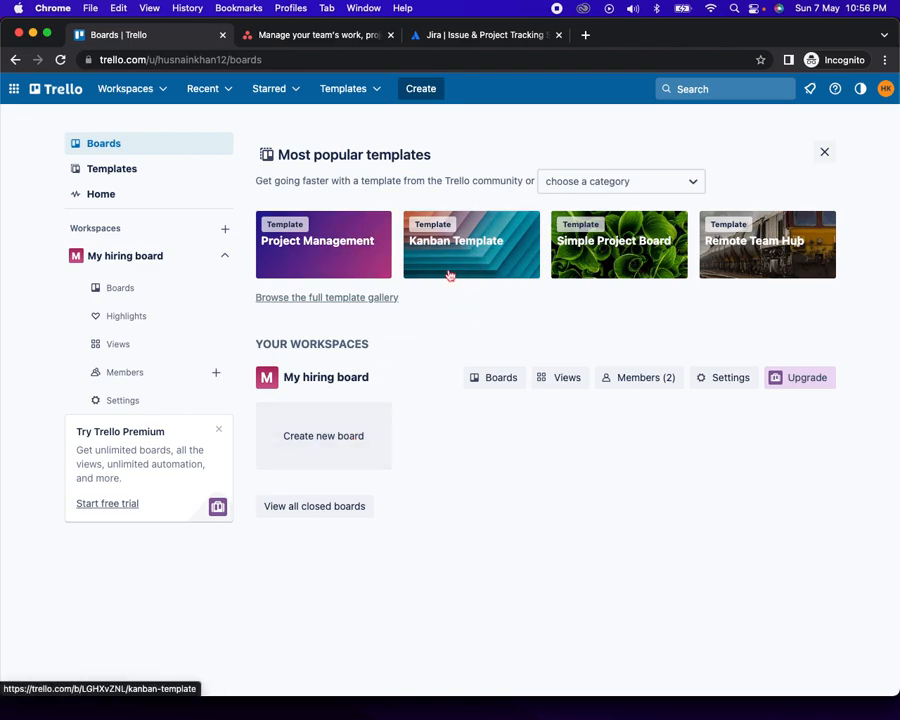
{"action": "left_click", "coordinate": [331, 302]}
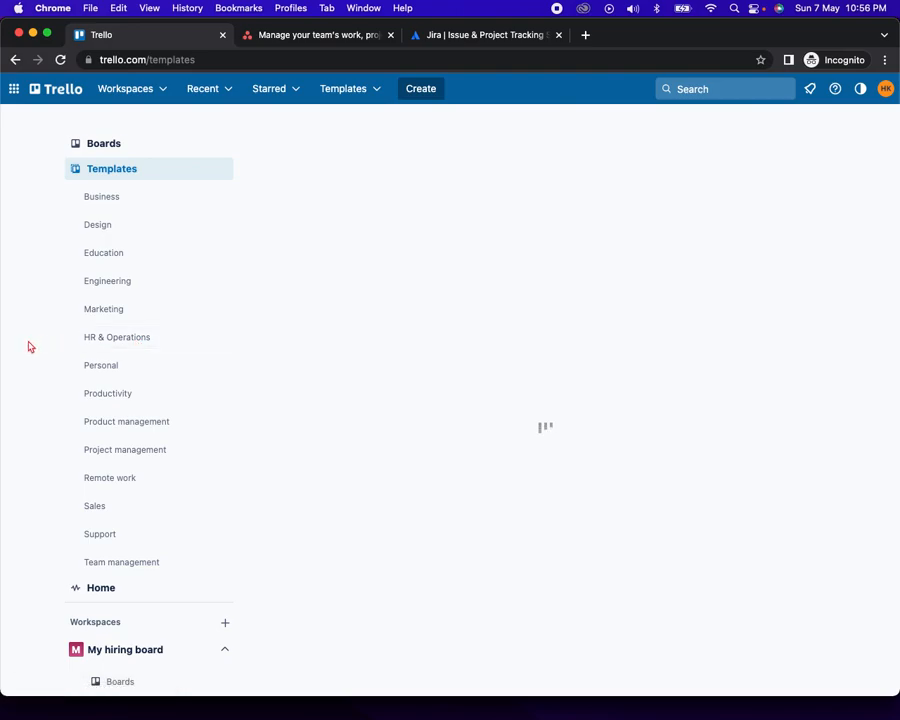
{"action": "left_click", "coordinate": [119, 343]}
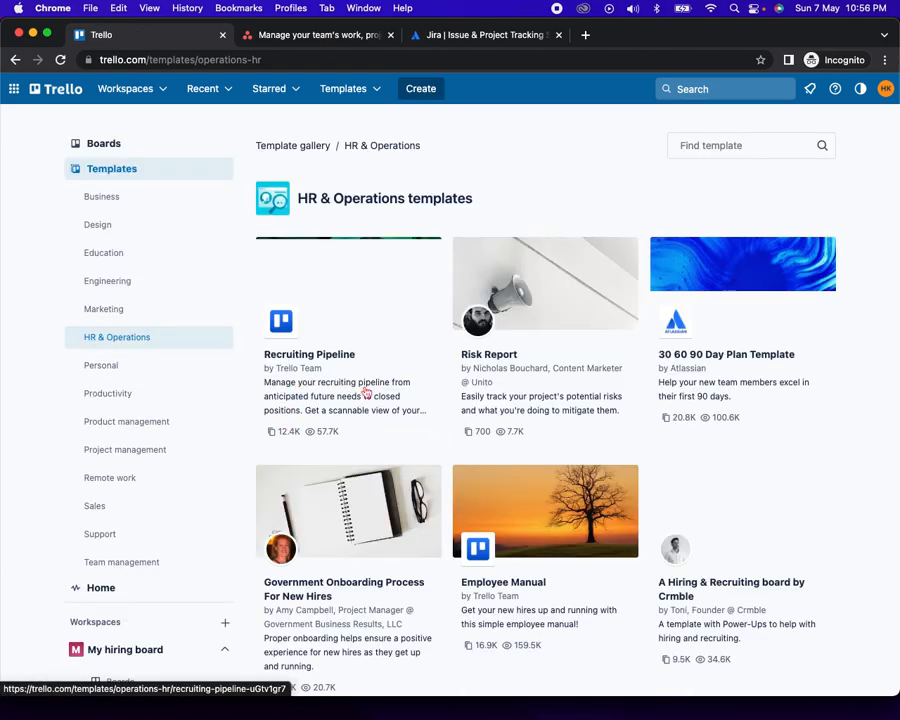
{"action": "scroll", "coordinate": [447, 392], "scroll_direction": "down", "scroll_amount": 2}
{"action": "scroll", "coordinate": [447, 392], "scroll_direction": "up", "scroll_amount": 1}
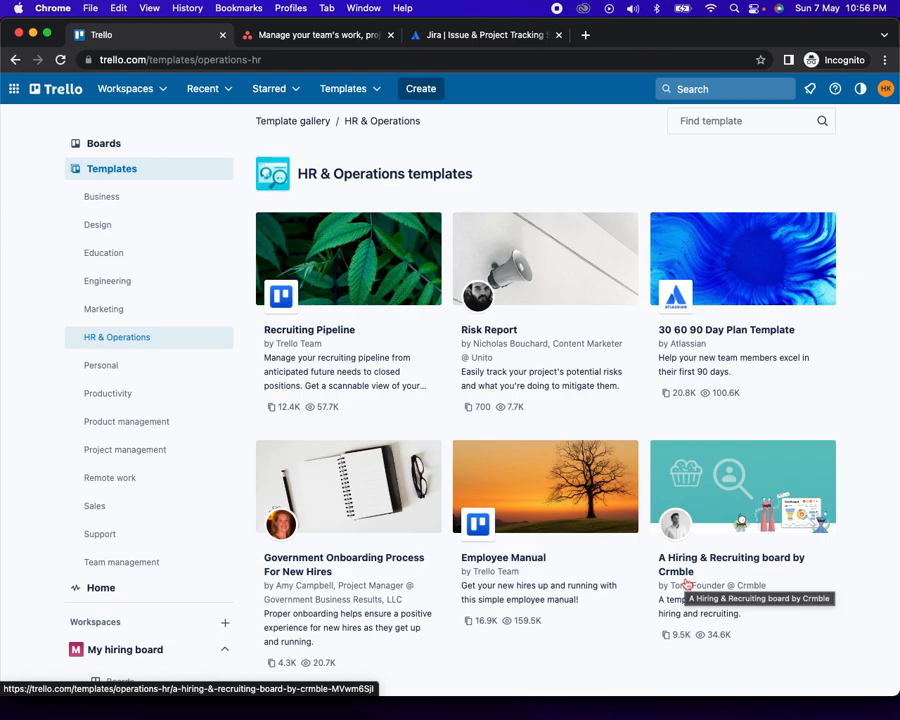
{"action": "scroll", "coordinate": [490, 470], "scroll_direction": "down", "scroll_amount": 5}
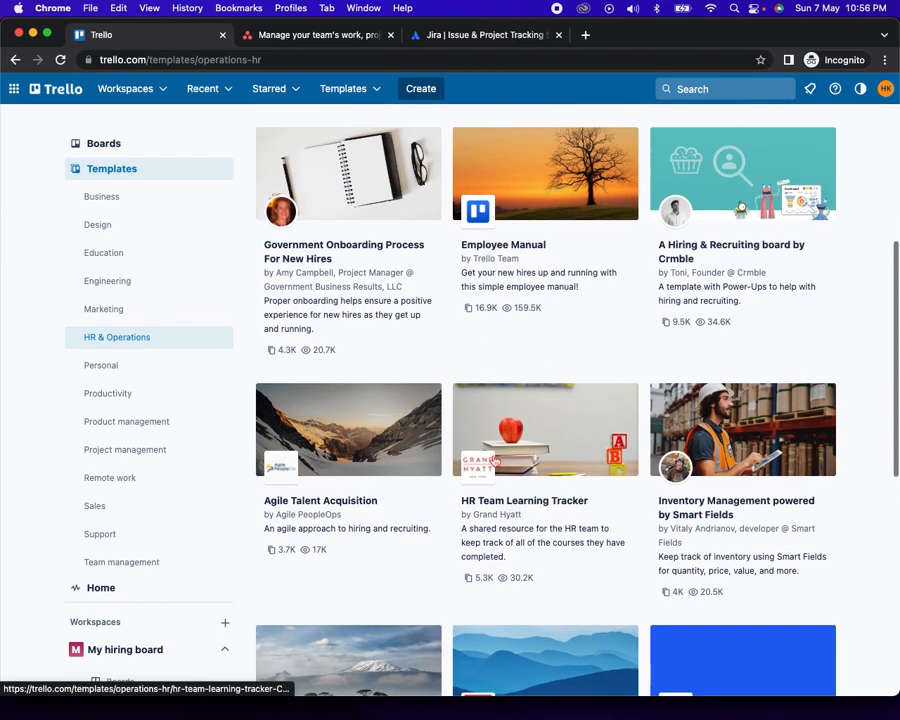
{"action": "scroll", "coordinate": [494, 461], "scroll_direction": "down", "scroll_amount": 6}
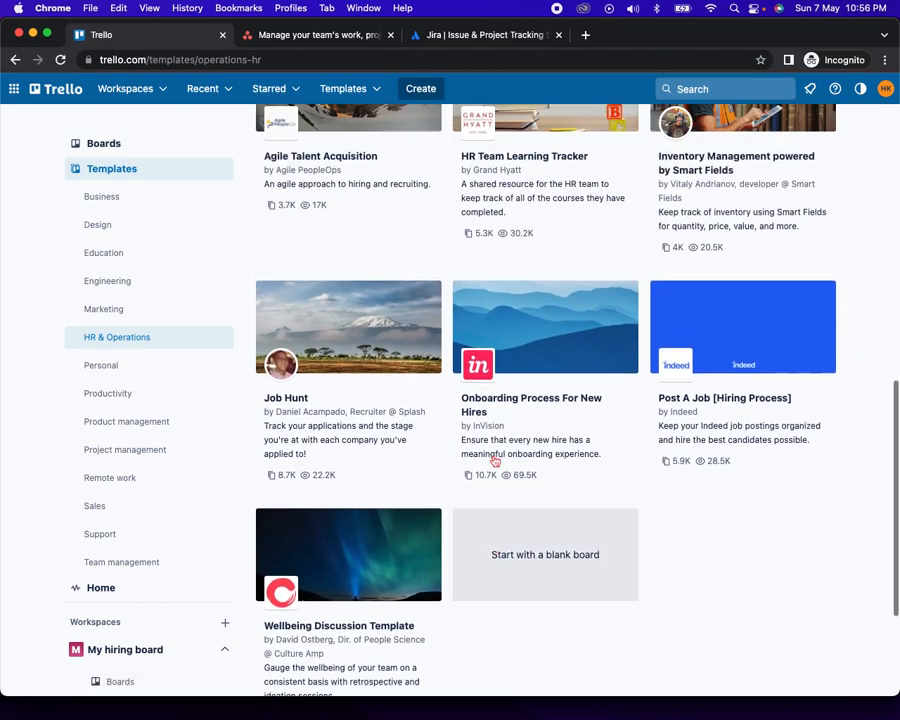
{"action": "scroll", "coordinate": [494, 461], "scroll_direction": "up", "scroll_amount": 10}
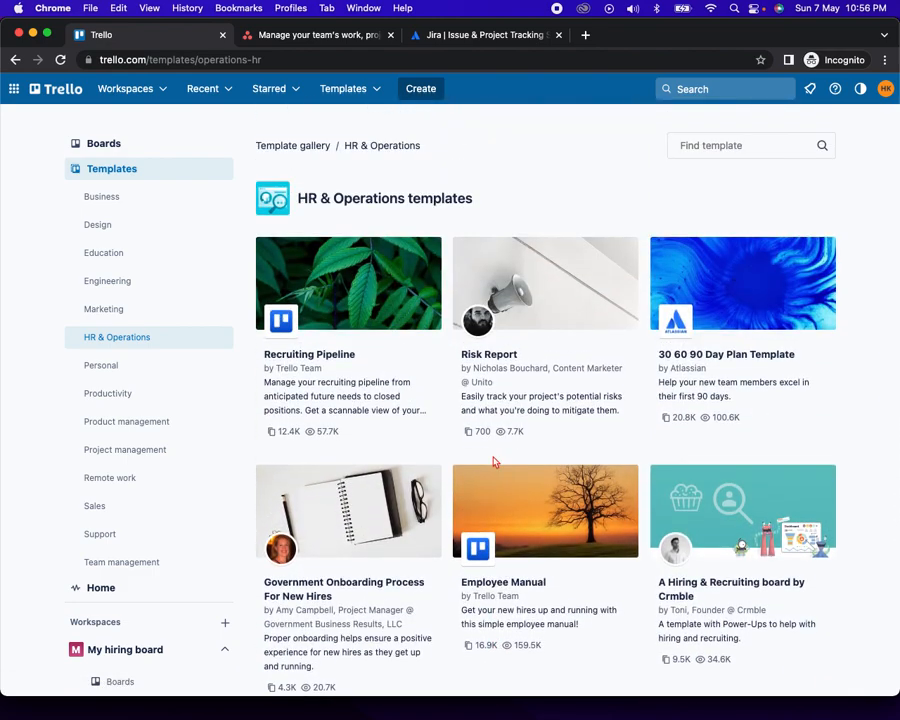
{"action": "scroll", "coordinate": [128, 338], "scroll_direction": "down", "scroll_amount": 1}
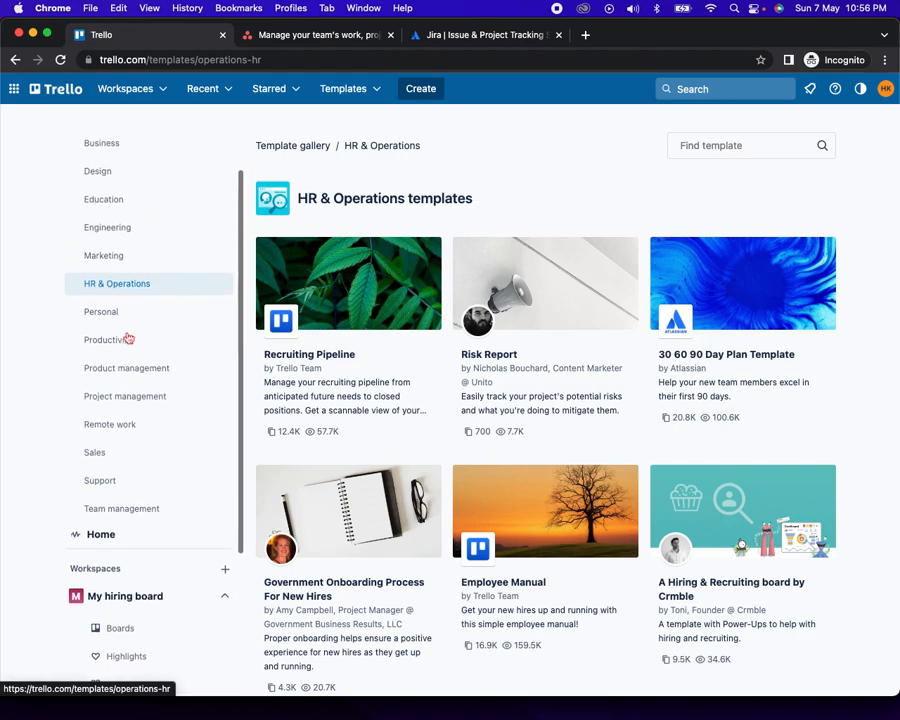
{"action": "scroll", "coordinate": [128, 338], "scroll_direction": "down", "scroll_amount": 3}
{"action": "scroll", "coordinate": [128, 338], "scroll_direction": "up", "scroll_amount": 4}
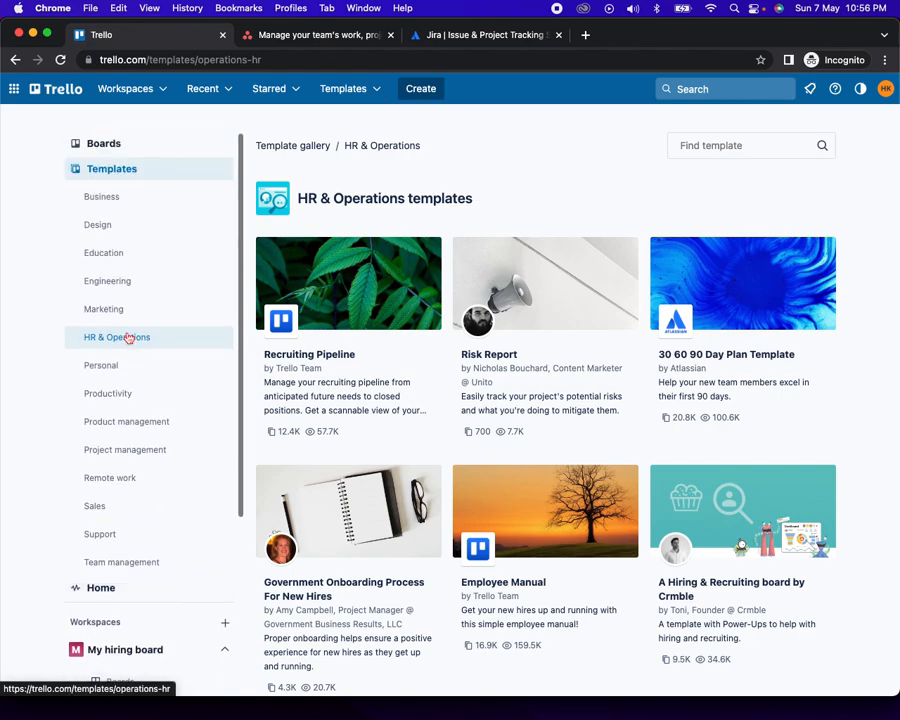
{"action": "left_click", "coordinate": [15, 60]}
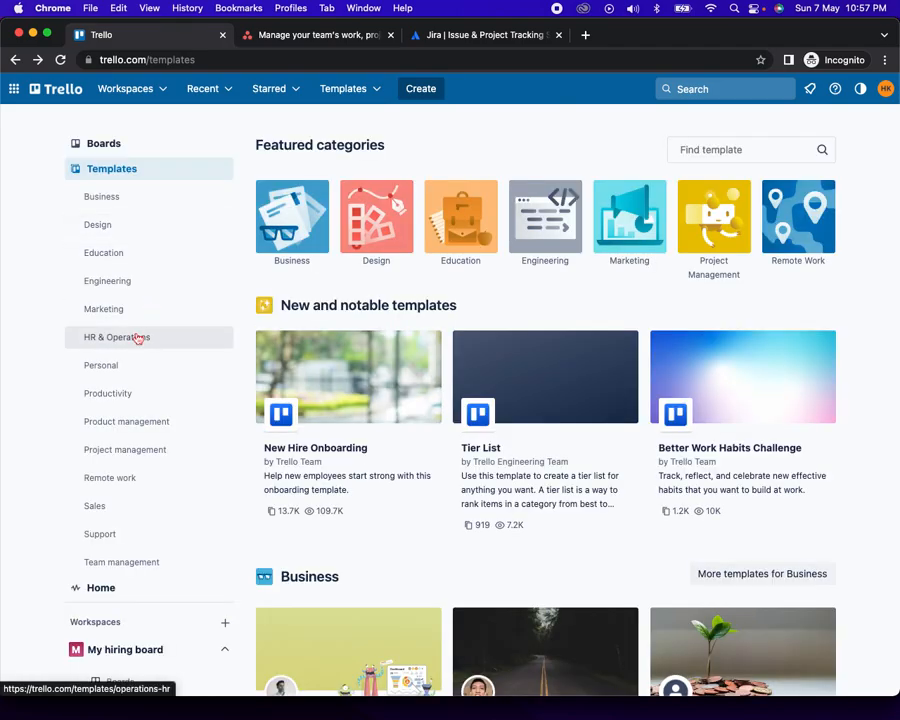
{"action": "left_click", "coordinate": [100, 143]}
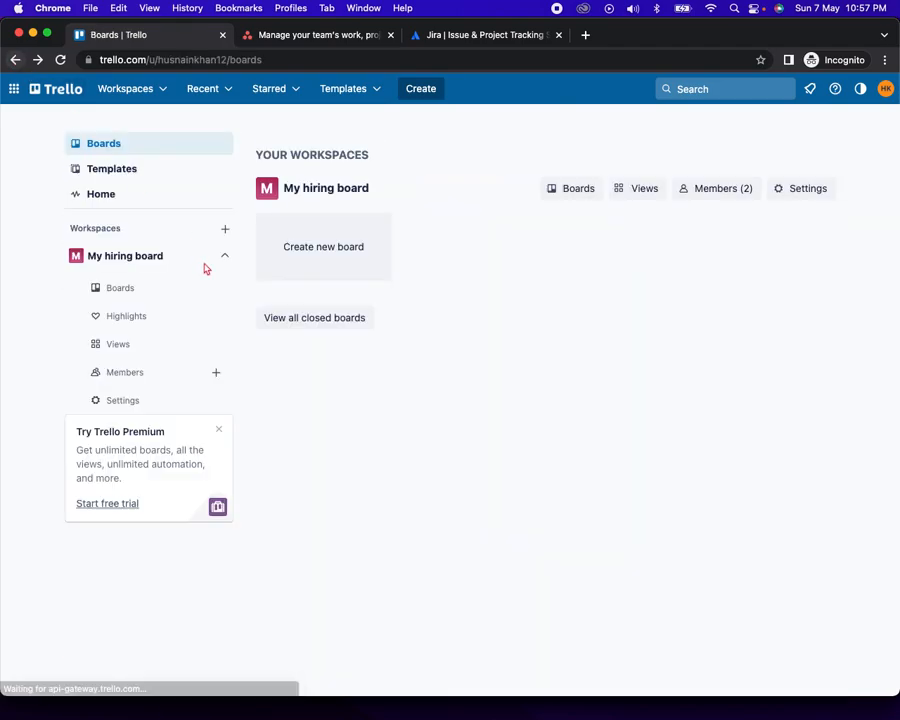
Create a board titled 'My first Hiring board' with Private visibility
{"action": "left_click", "coordinate": [339, 435]}
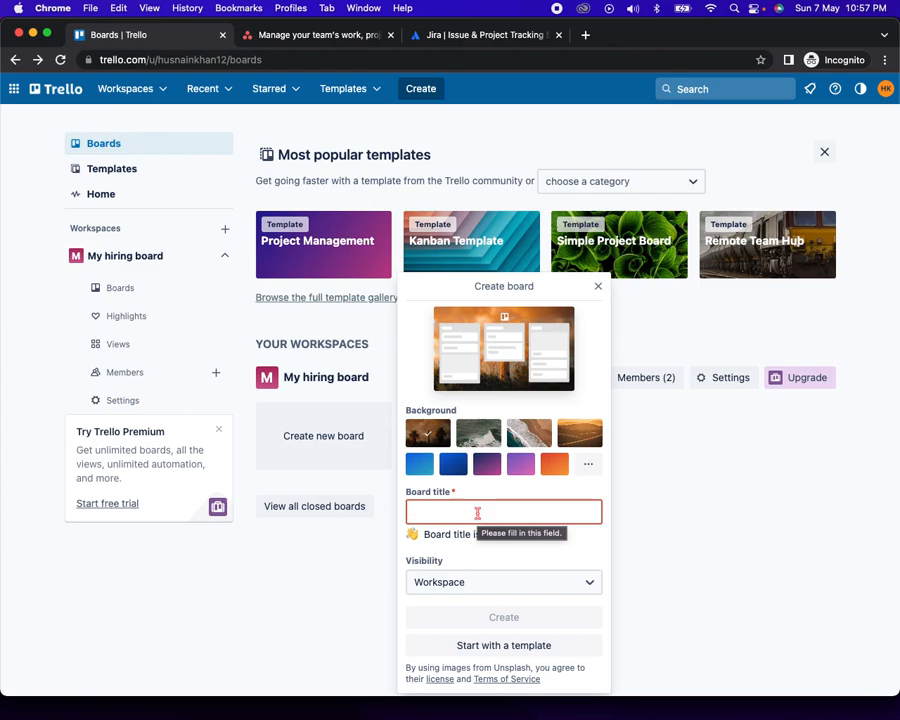
{"action": "type", "text": "Hiring board"}
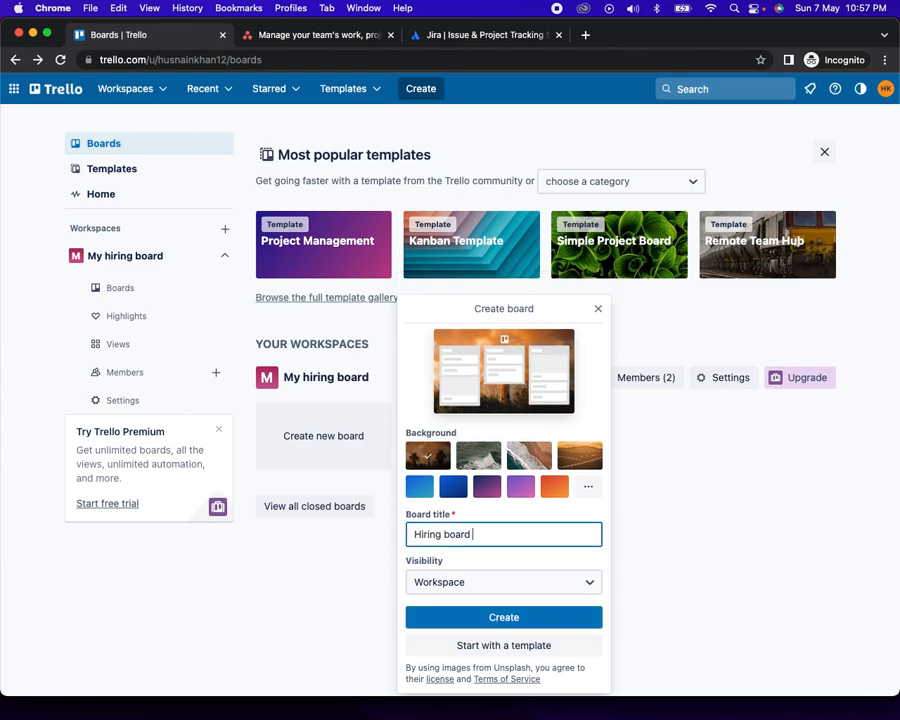
{"action": "left_click", "coordinate": [414, 534]}
{"action": "type", "text": "My first"}
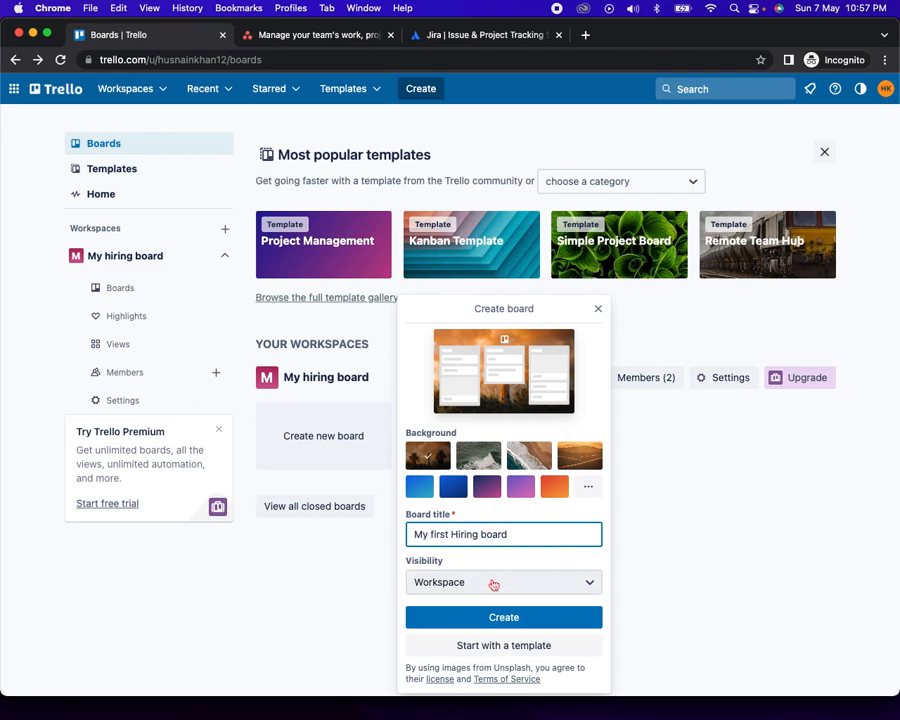
{"action": "left_click", "coordinate": [500, 588]}
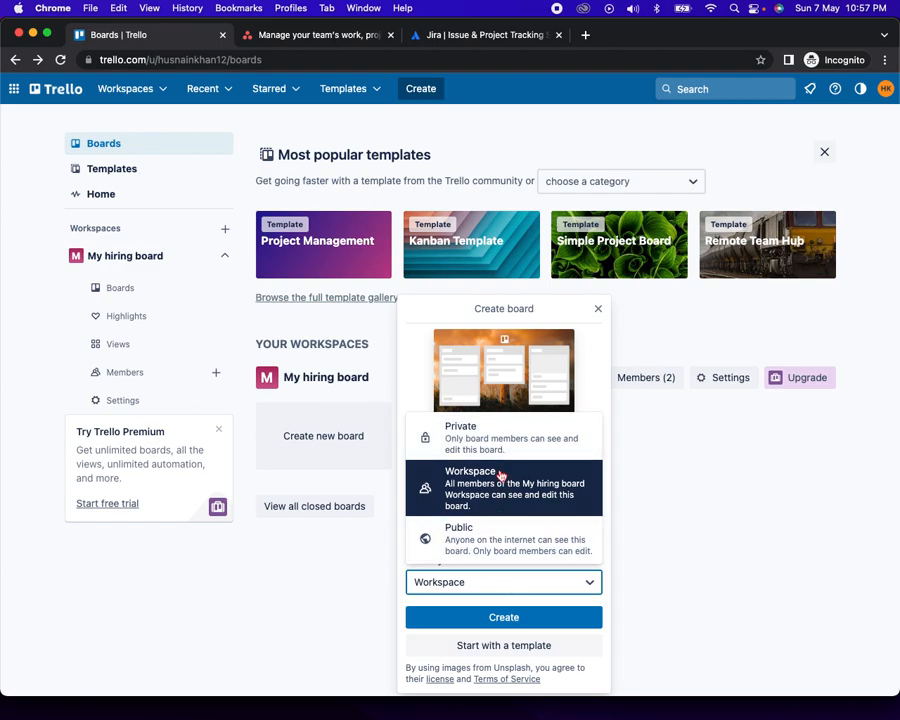
{"action": "left_click", "coordinate": [471, 437]}
{"action": "left_click", "coordinate": [512, 619]}
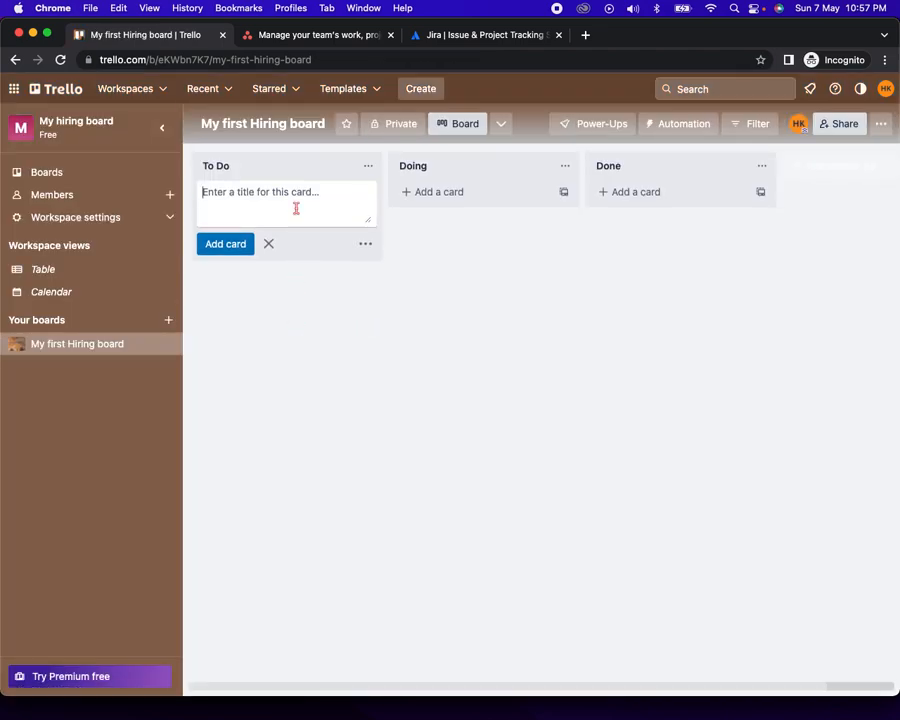
{"action": "left_click", "coordinate": [440, 322]}
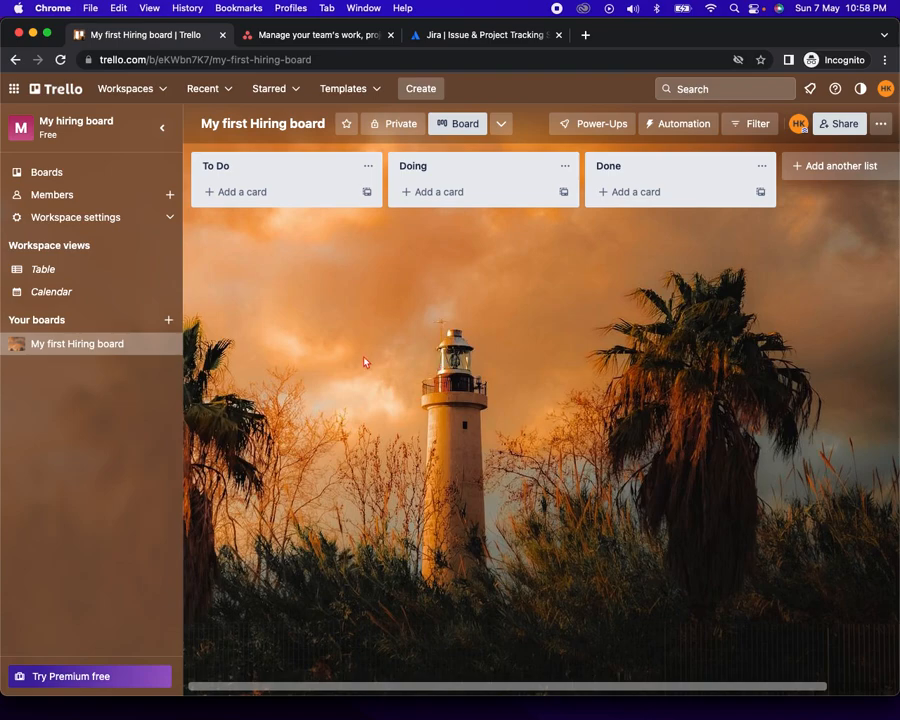
Collapse the sidebar and rename the To Do list to 'Open postion'
{"action": "left_click", "coordinate": [162, 127]}
{"action": "left_click", "coordinate": [75, 167]}
{"action": "type", "text": "Open postion"}
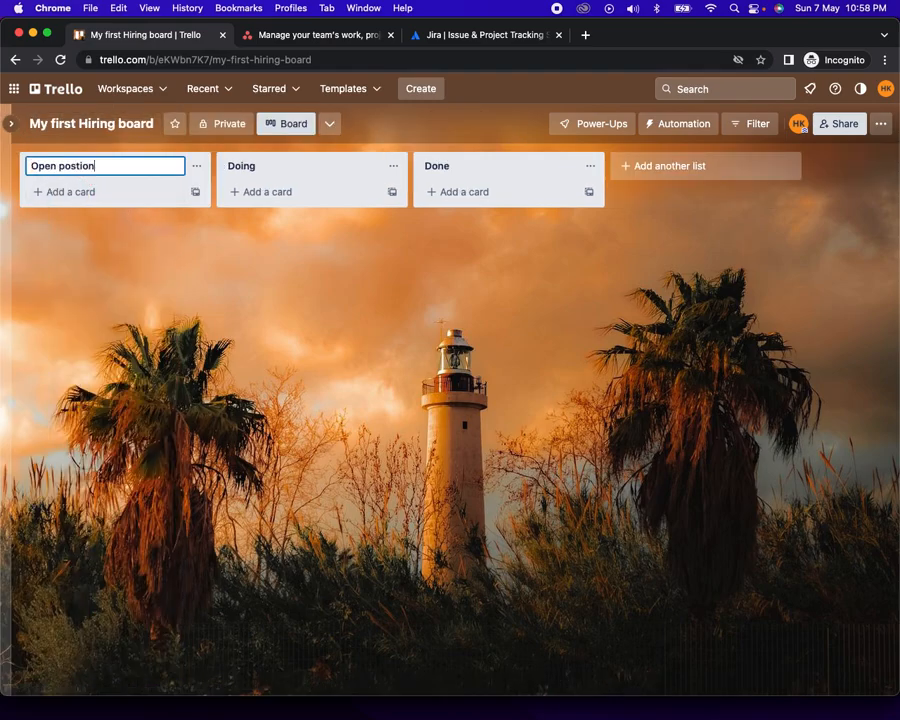
{"action": "left_click", "coordinate": [83, 269]}
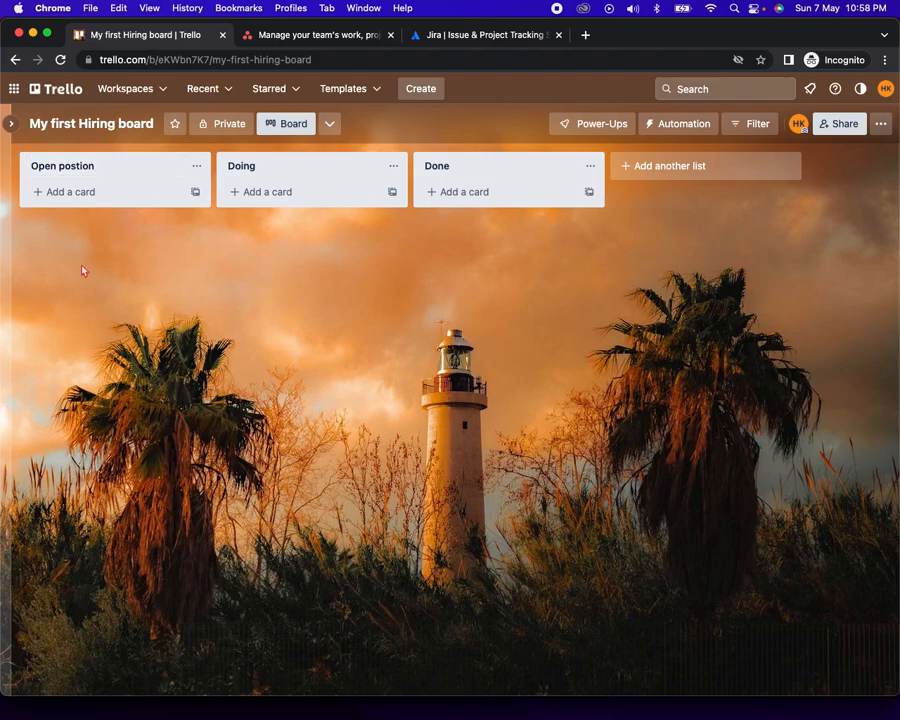
Add Full Stack Developer and Salesforce Developer cards to Open postion, then open the first
{"action": "left_click", "coordinate": [72, 192]}
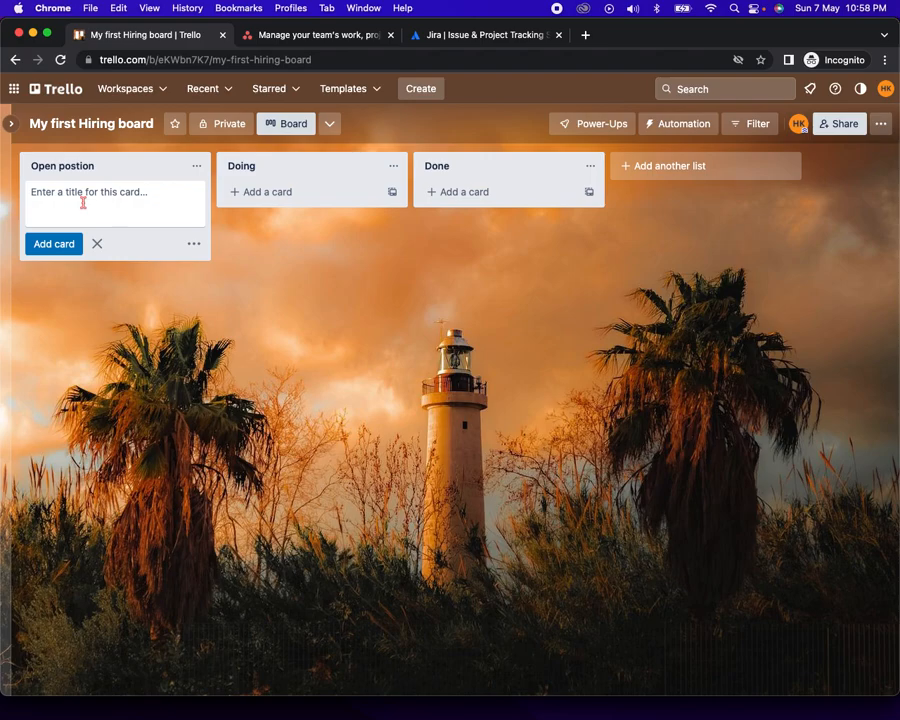
{"action": "type", "text": "Full"}
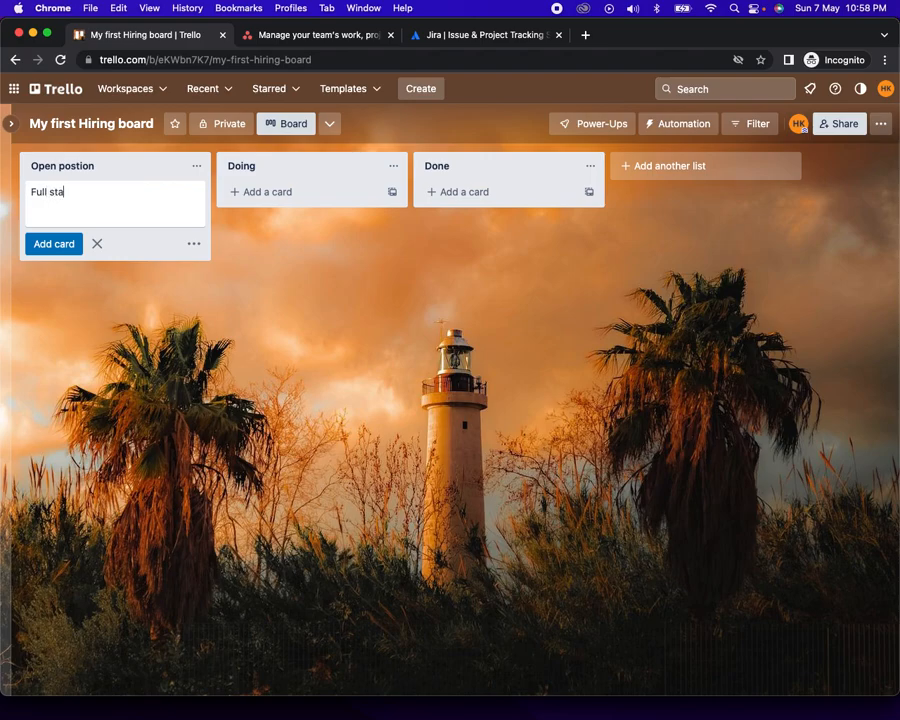
{"action": "type", "text": " Stack Developer"}
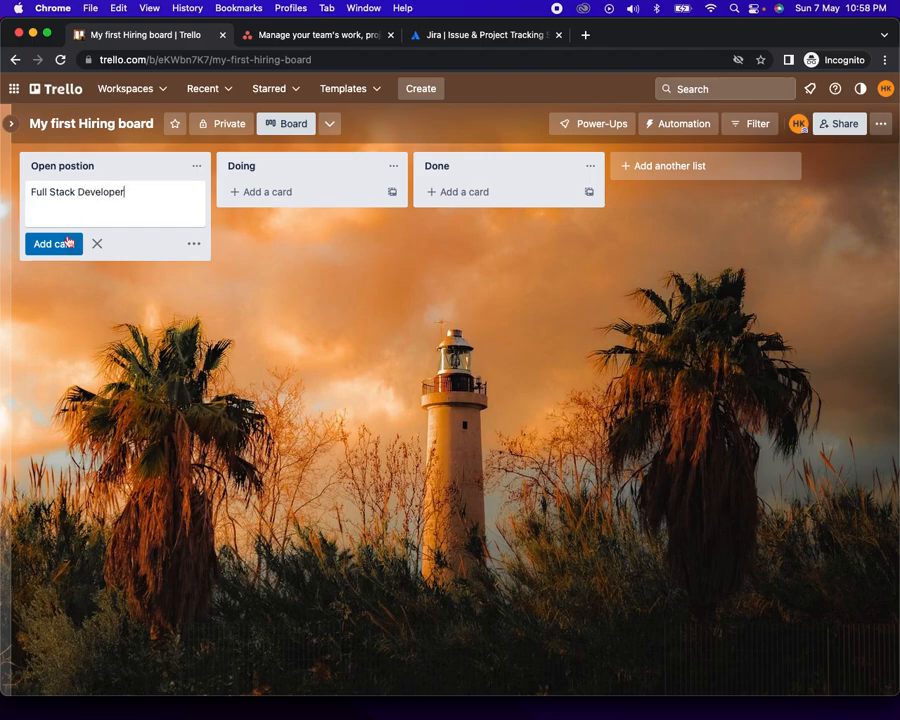
{"action": "left_click", "coordinate": [62, 246]}
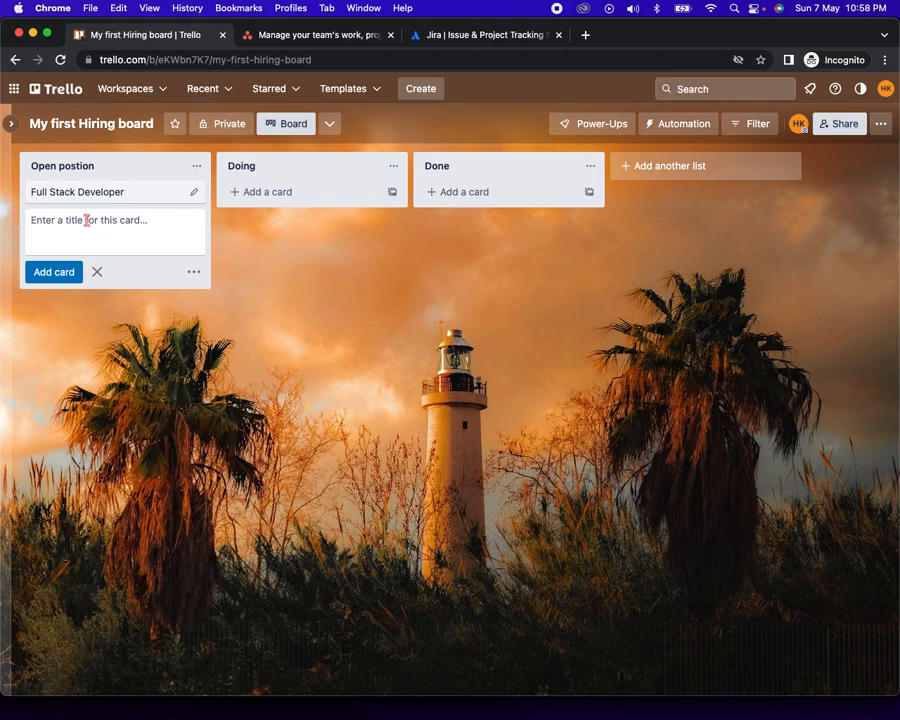
{"action": "type", "text": "Salesforce Developer"}
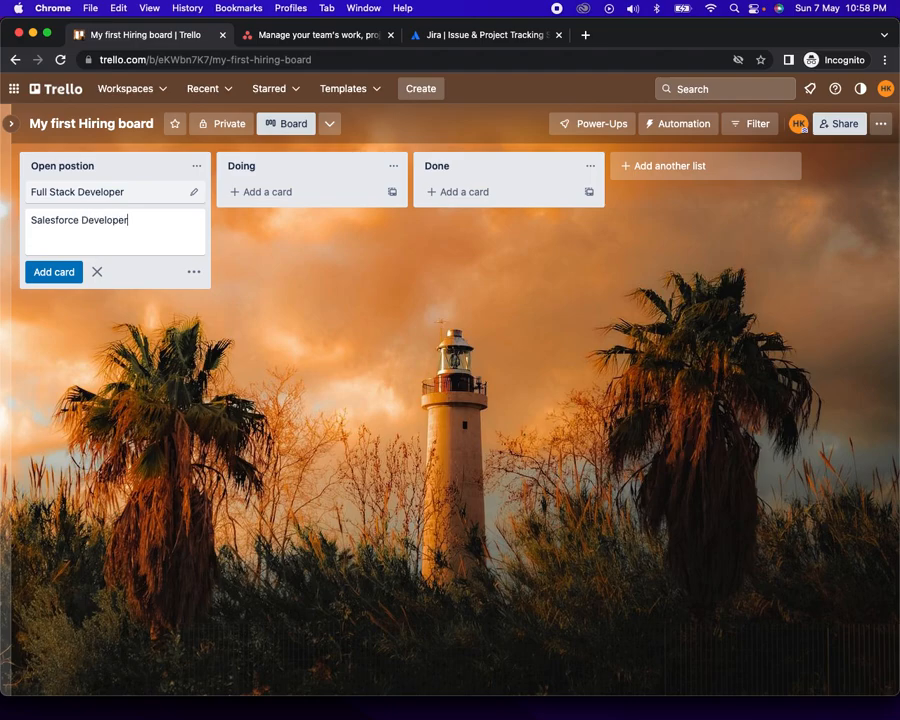
{"action": "left_click", "coordinate": [42, 271]}
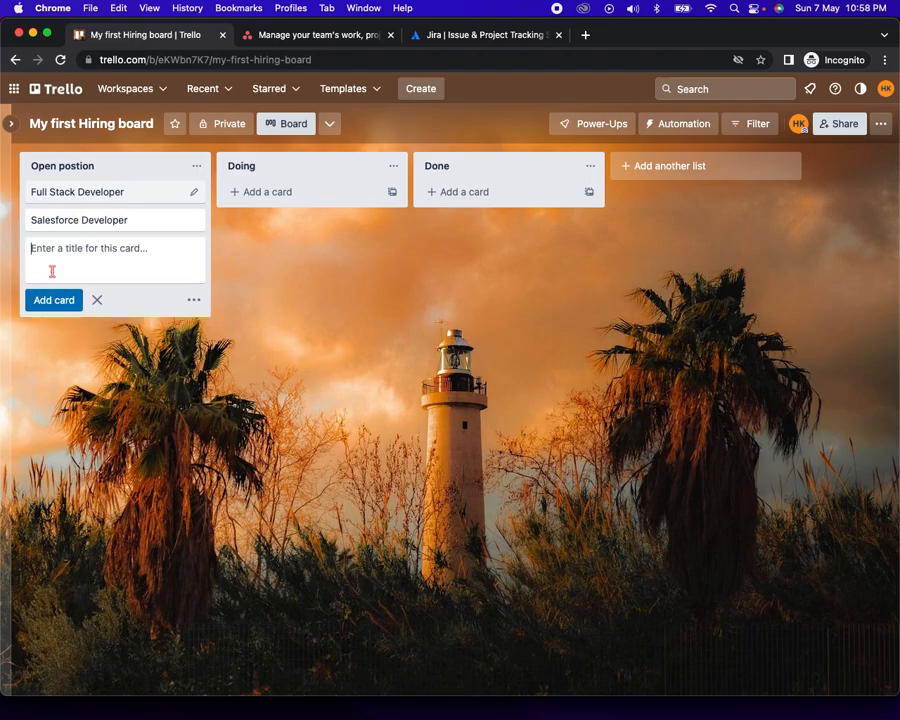
{"action": "left_click", "coordinate": [87, 192]}
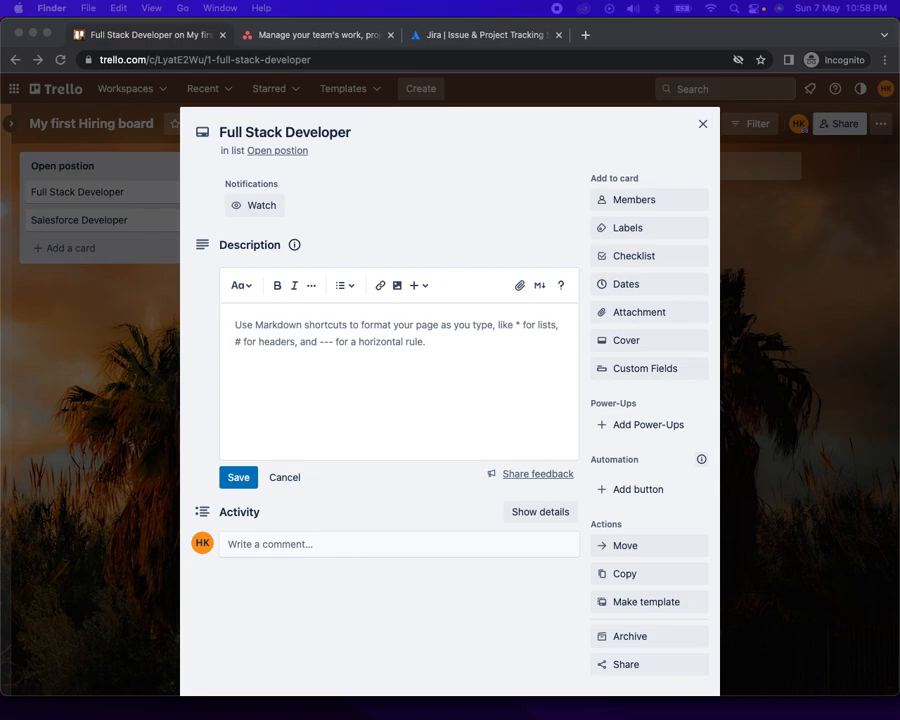
Attach the Full Stack Developer JD .docx file to the Full Stack Developer card
{"action": "left_click_drag", "start_coordinate": [6, 120], "coordinate": [432, 186]}
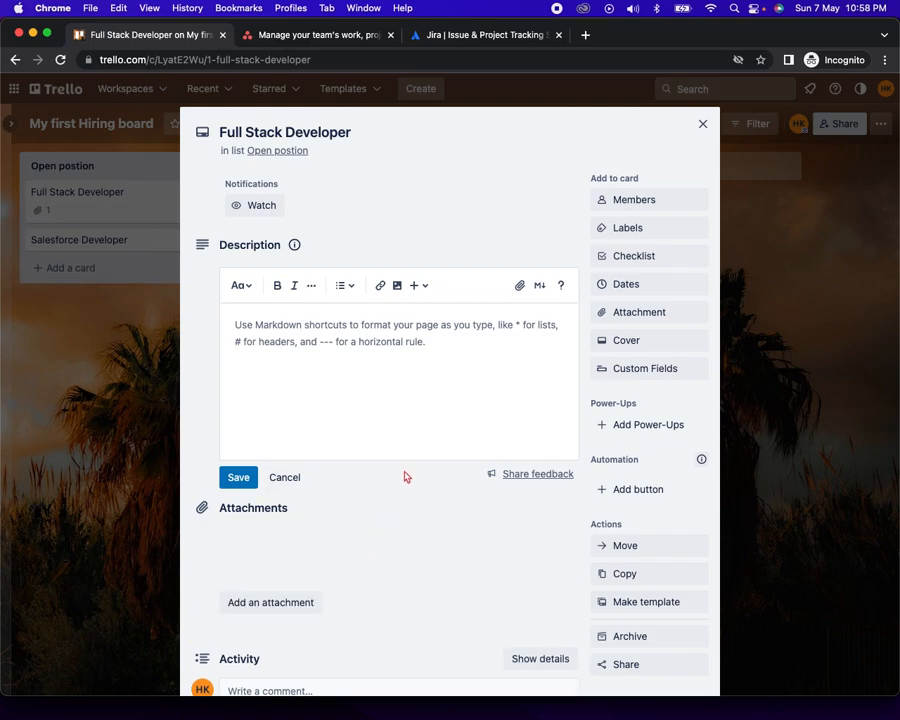
{"action": "scroll", "coordinate": [406, 477], "scroll_direction": "down", "scroll_amount": 2}
{"action": "scroll", "coordinate": [406, 477], "scroll_direction": "up", "scroll_amount": 2}
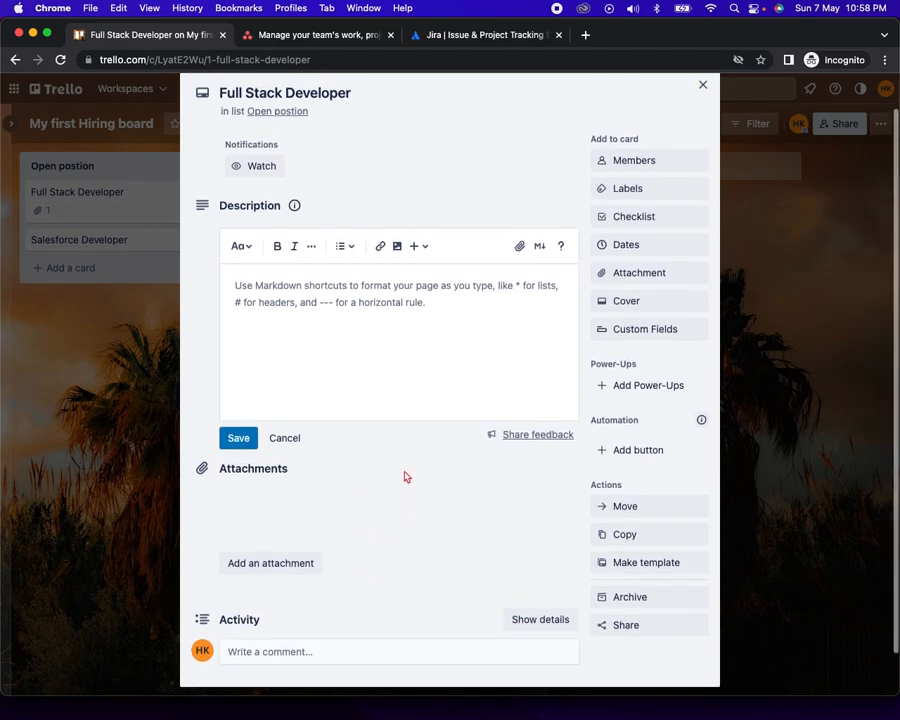
{"action": "scroll", "coordinate": [406, 477], "scroll_direction": "down", "scroll_amount": 2}
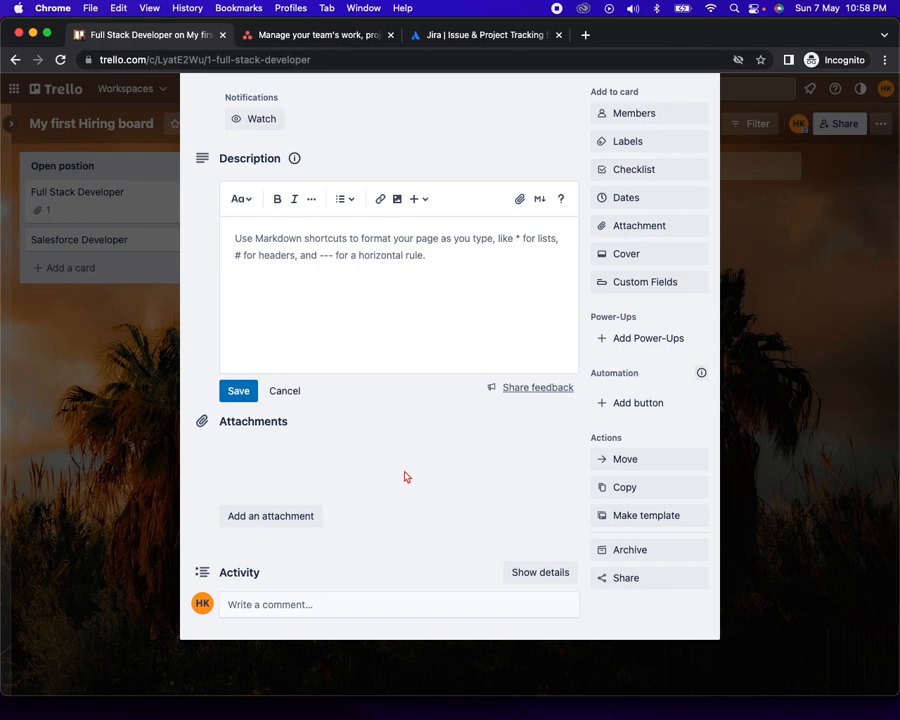
{"action": "scroll", "coordinate": [524, 352], "scroll_direction": "up", "scroll_amount": 2}
Reopen the Full Stack Developer card and download its JD .docx attachment
{"action": "left_click", "coordinate": [701, 124]}
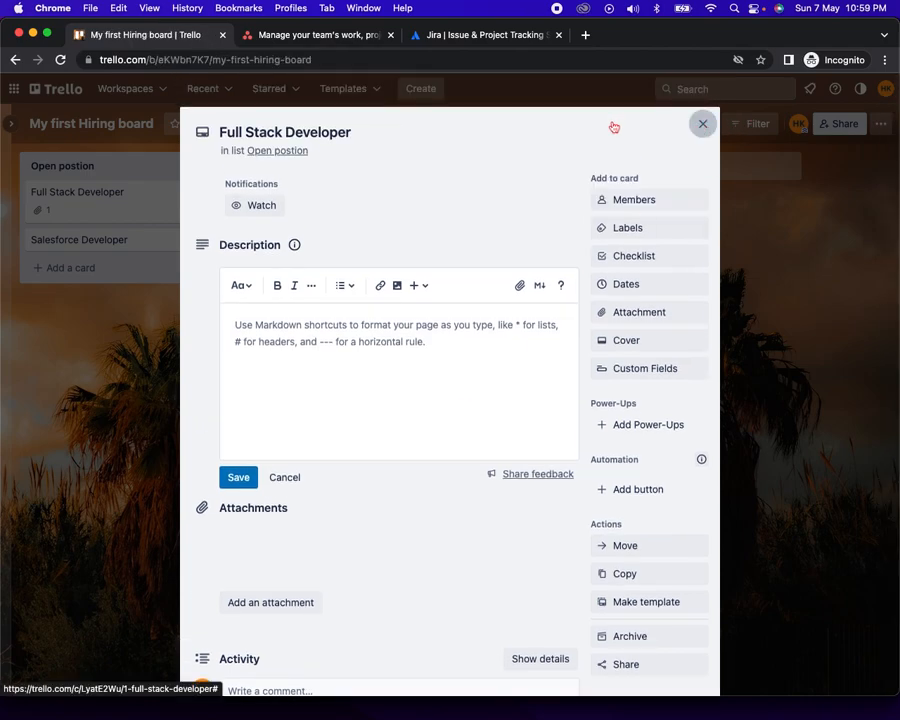
{"action": "left_click", "coordinate": [101, 200]}
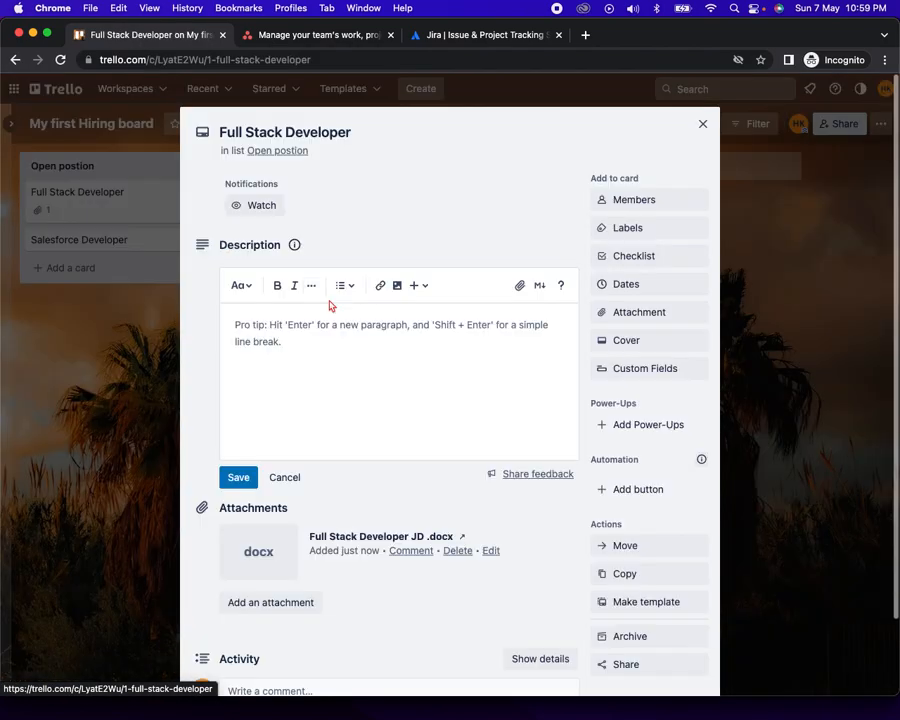
{"action": "scroll", "coordinate": [418, 402], "scroll_direction": "down", "scroll_amount": 1}
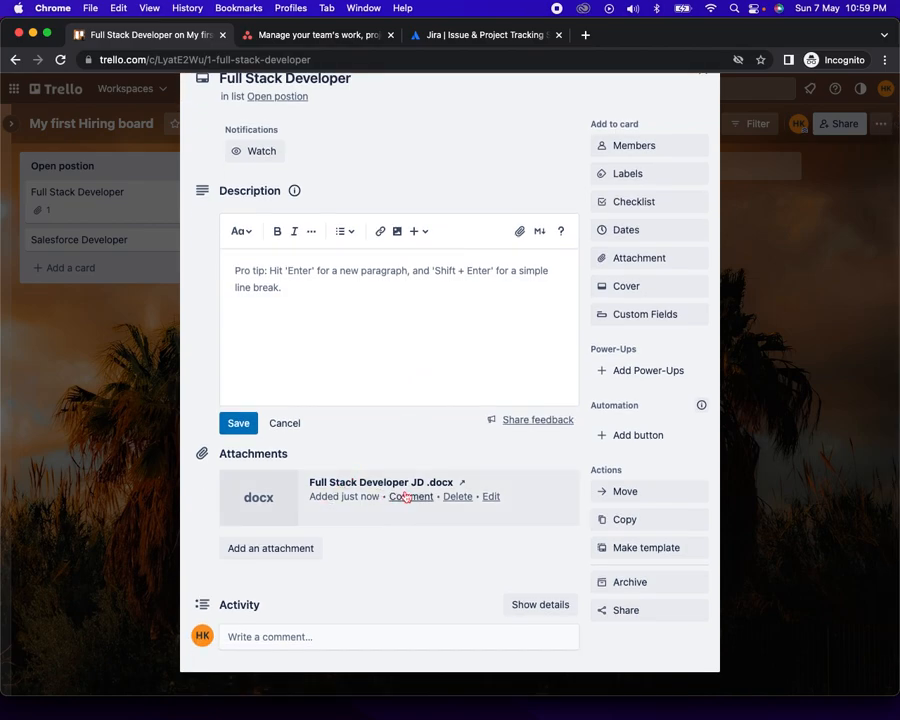
{"action": "left_click", "coordinate": [247, 498]}
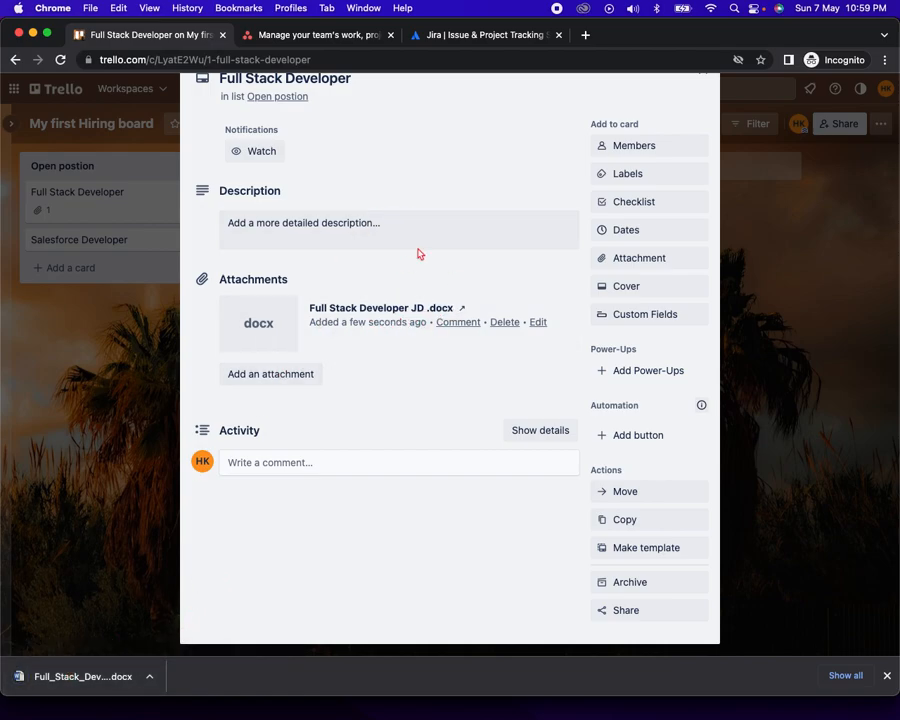
{"action": "scroll", "coordinate": [386, 391], "scroll_direction": "up", "scroll_amount": 2}
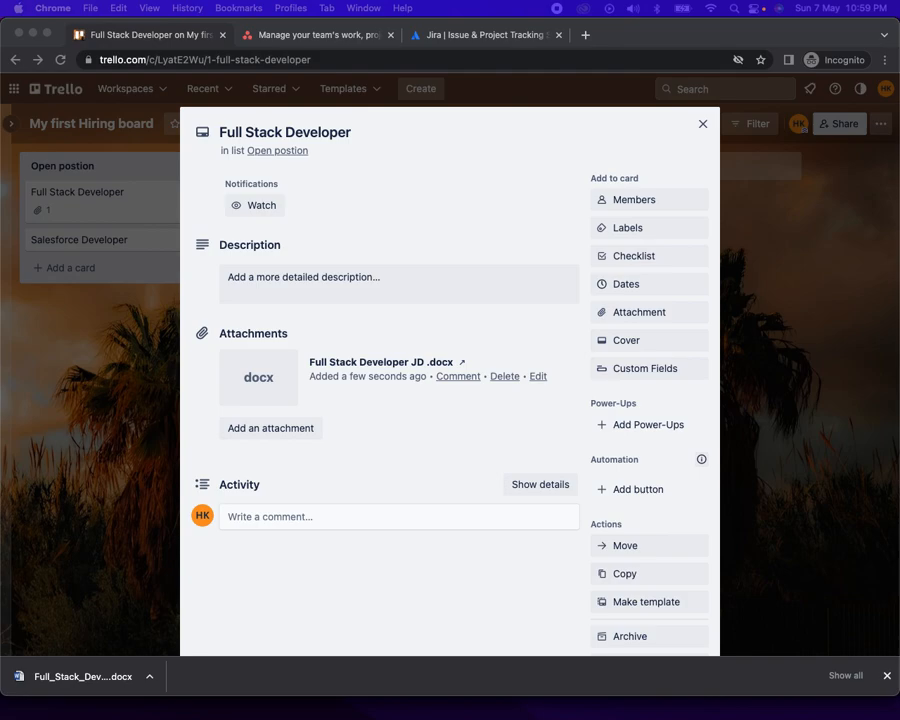
Paste and save the numbered Responsibilities list as the Full Stack Developer card description
{"action": "left_click", "coordinate": [368, 295]}
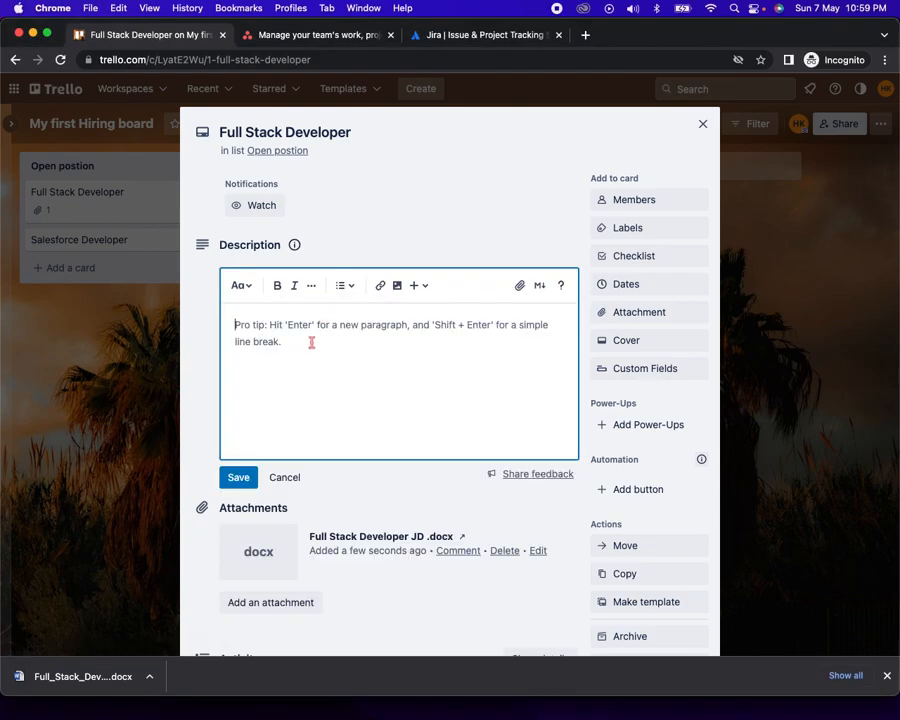
{"action": "type", "text": "Responsibilities: Proficient with ASP.NET, C#, SQL/TSQL, HTML/XHTML, CSS, jQuery and similar web application technologies. Design and develop RESTful API services to integrate with Office 365 in Cloud using Microsoft technology such as MS Graph using .Net Participate meetings and discussions with customer as needed for technical agendas Must have strong troubleshooting skills Familiar with business process automation, collaboration and information management leveraging SharePoint and SharePoint enabled tool-sets. Proficient in JavaScript, VBScript, PowerShell and the Windows Scripting environment in support of system level operation maintenance and workflow tasks. Ability and willingness to learn and adopt new technologies in accordance with customer requirements a must. Experience with Microsoft Power Apps is a huge plus."}
{"action": "scroll", "coordinate": [337, 368], "scroll_direction": "down", "scroll_amount": 2}
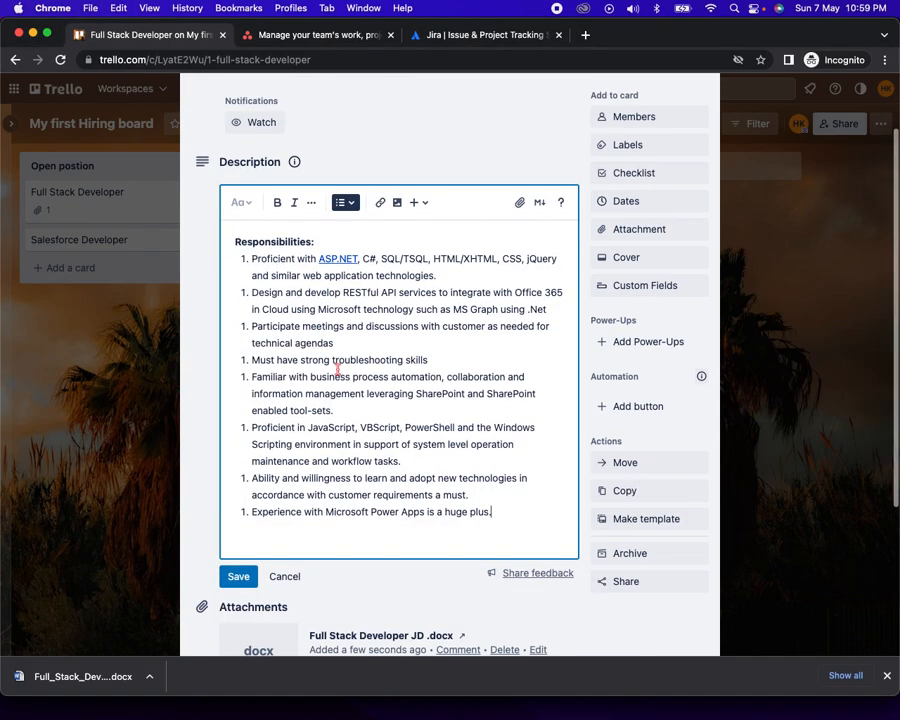
{"action": "left_click", "coordinate": [238, 558]}
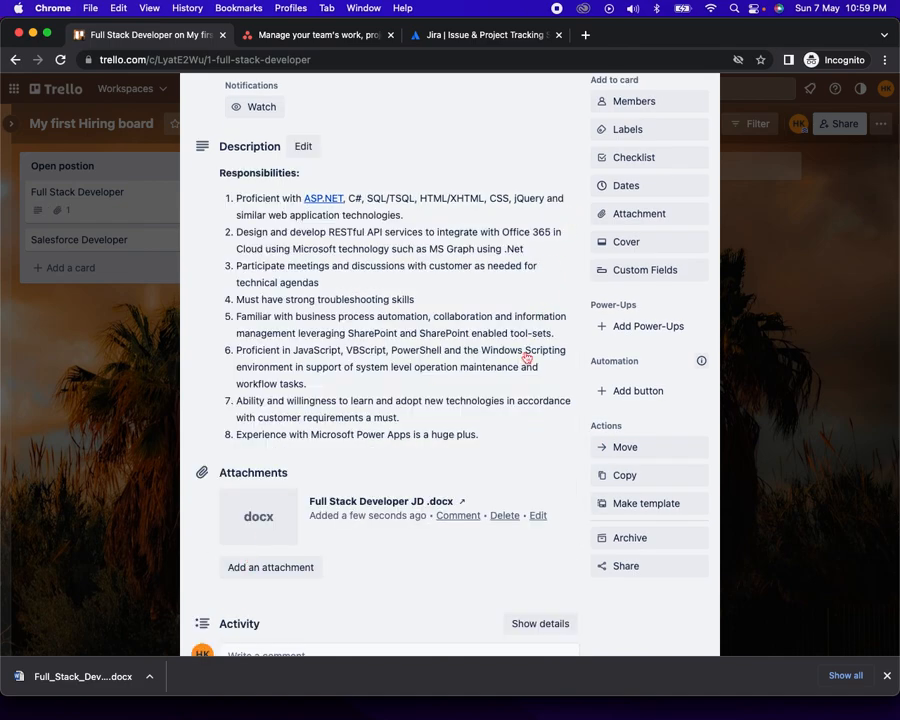
{"action": "scroll", "coordinate": [524, 356], "scroll_direction": "up", "scroll_amount": 2}
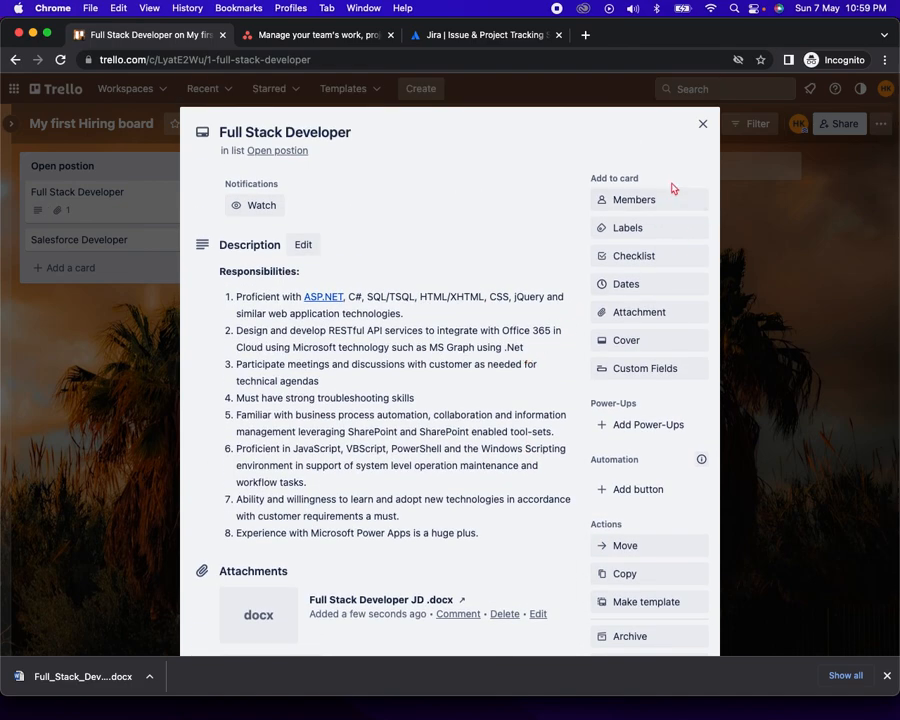
{"action": "left_click", "coordinate": [652, 199]}
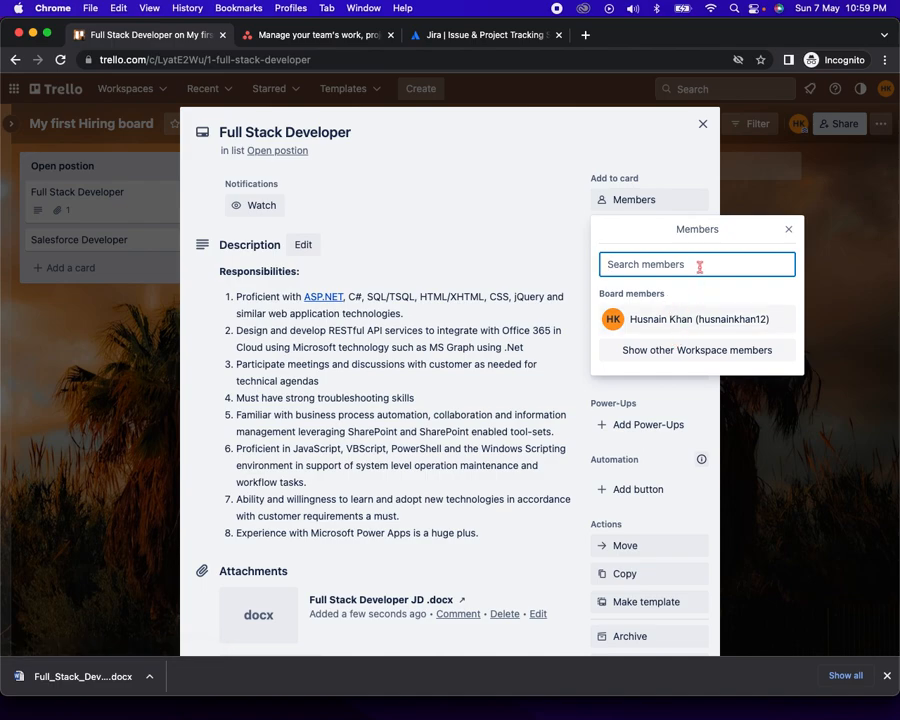
{"action": "left_click", "coordinate": [702, 124]}
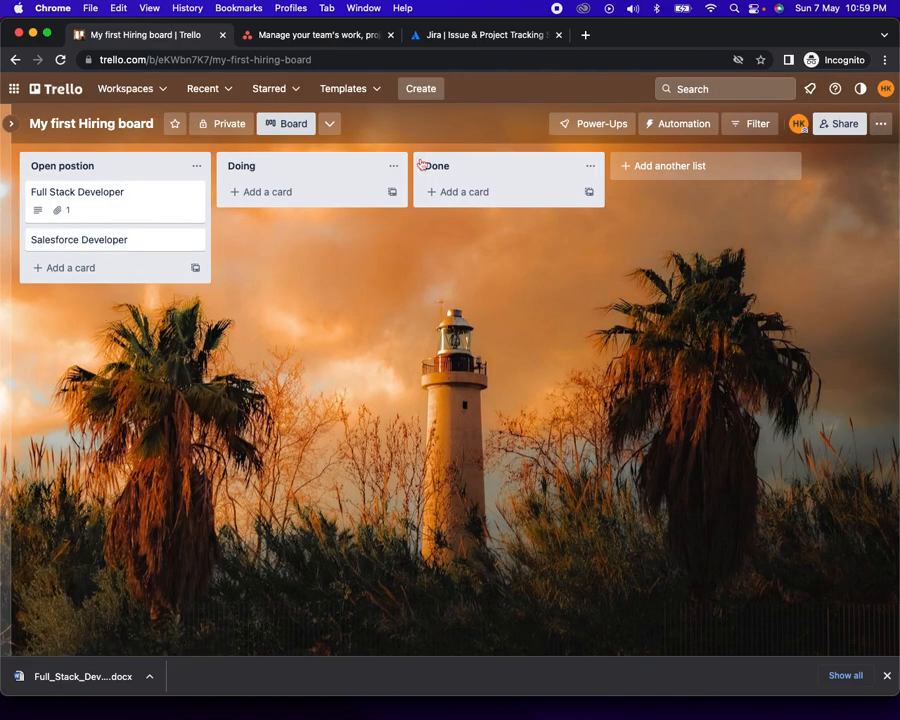
Share the board by inviting the collaborator's e-mail address as a member
{"action": "left_click", "coordinate": [836, 124]}
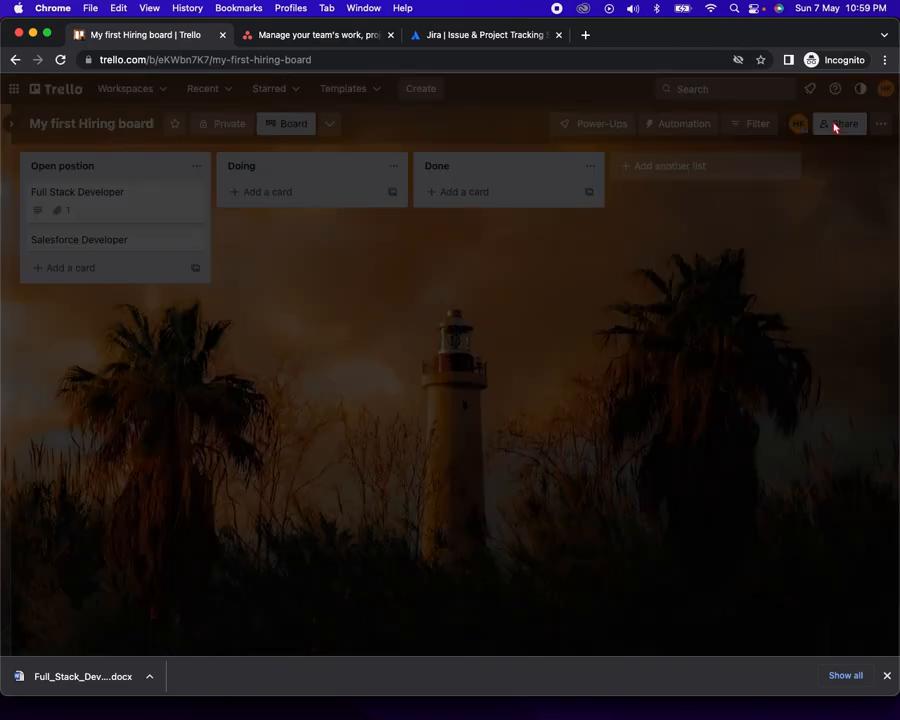
{"action": "left_click", "coordinate": [376, 340]}
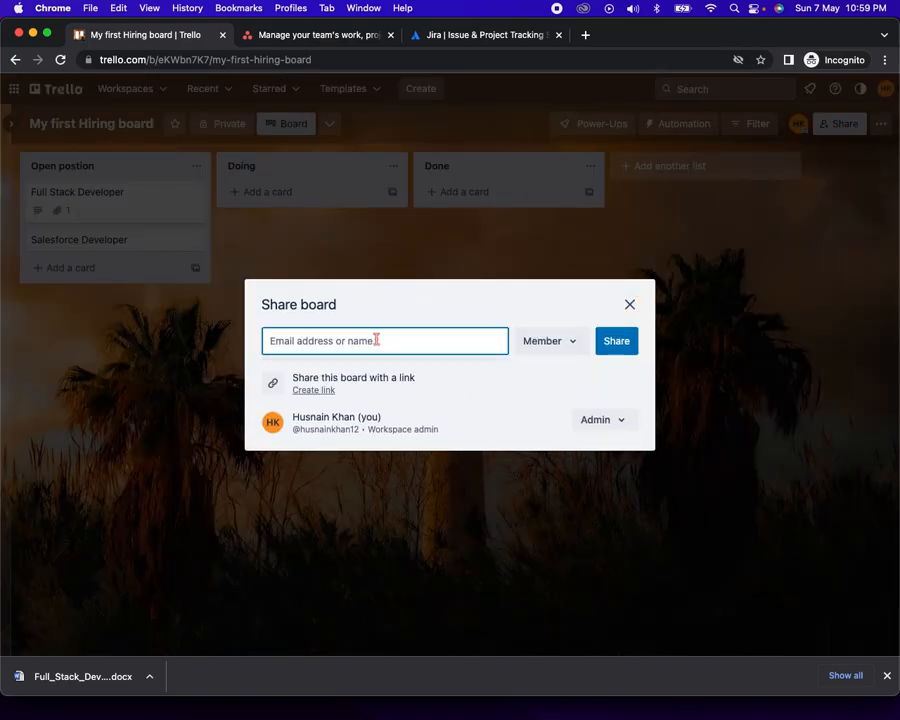
{"action": "type", "text": "info@"}
{"action": "key", "text": "BackSpace"}
{"action": "key", "text": "BackSpace"}
{"action": "key", "text": "BackSpace"}
{"action": "key", "text": "BackSpace"}
{"action": "key", "text": "BackSpace"}
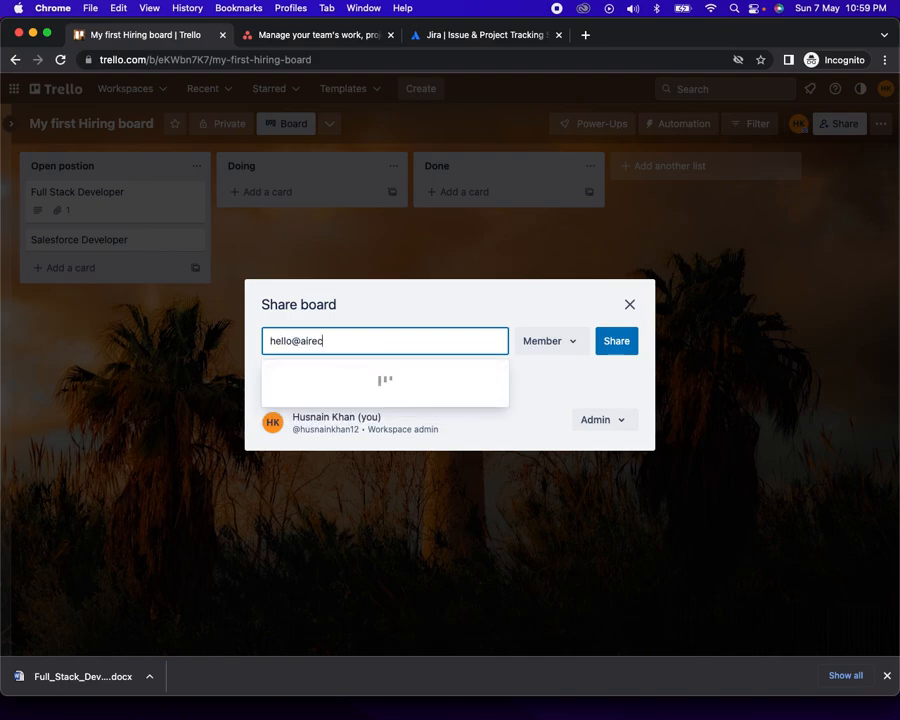
{"action": "left_click", "coordinate": [370, 384]}
{"action": "left_click", "coordinate": [620, 303]}
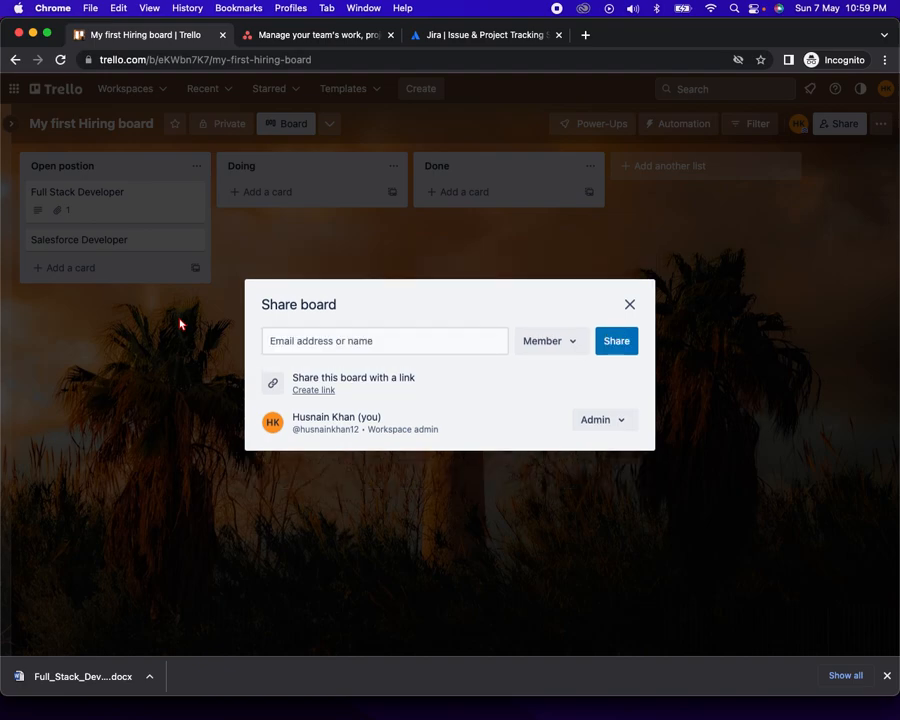
{"action": "left_click", "coordinate": [630, 287]}
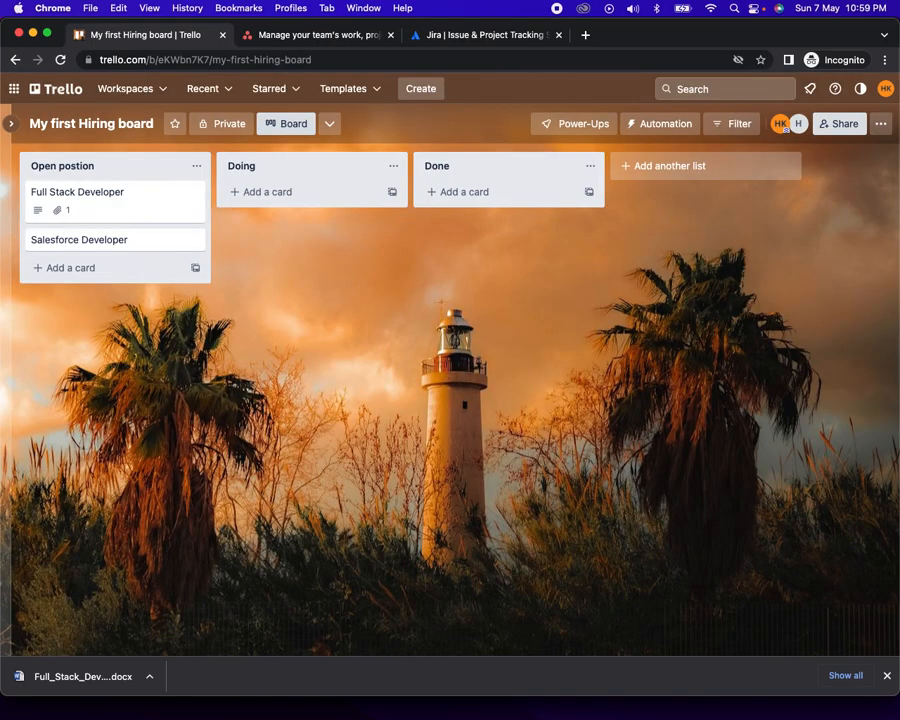
Attach 'Salesforce Developer - JD.docx' from Finder to the Salesforce Developer card
{"action": "left_click", "coordinate": [99, 238]}
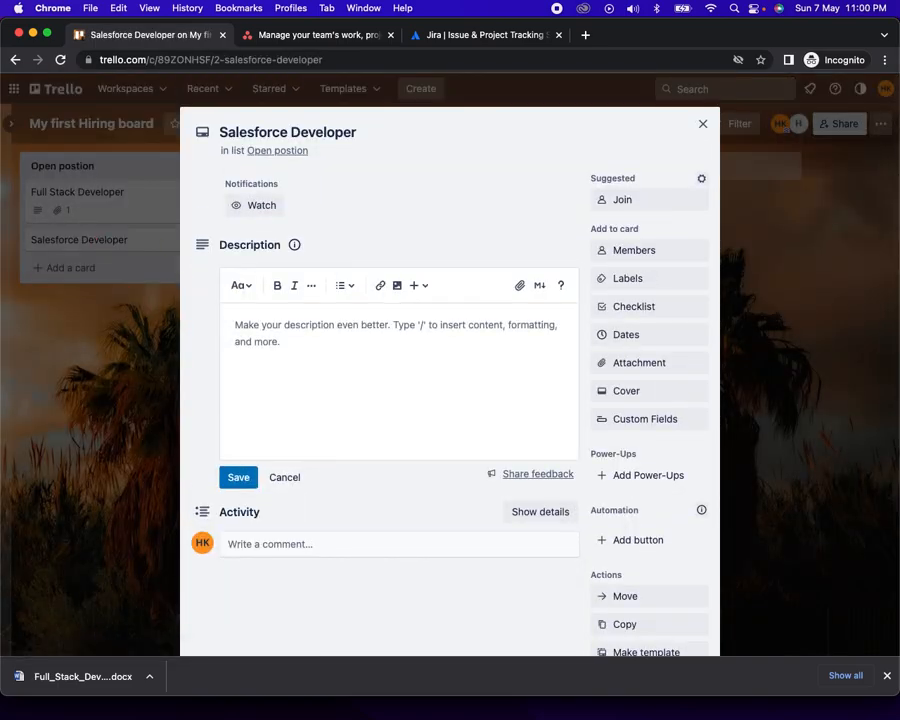
{"action": "key", "text": "super+Tab"}
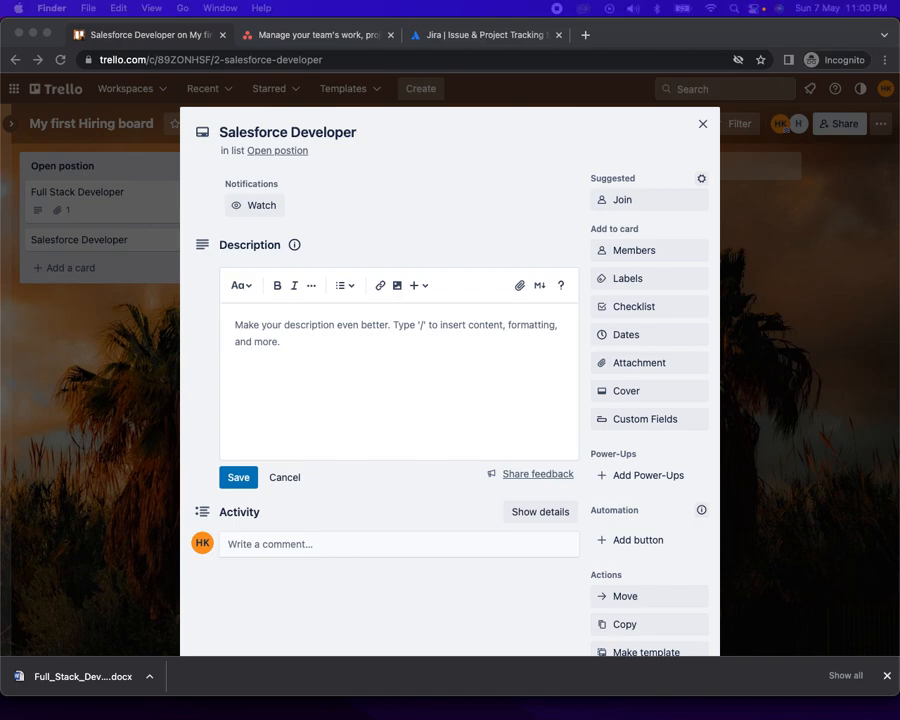
{"action": "left_click_drag", "start_coordinate": [30, 350], "coordinate": [428, 362]}
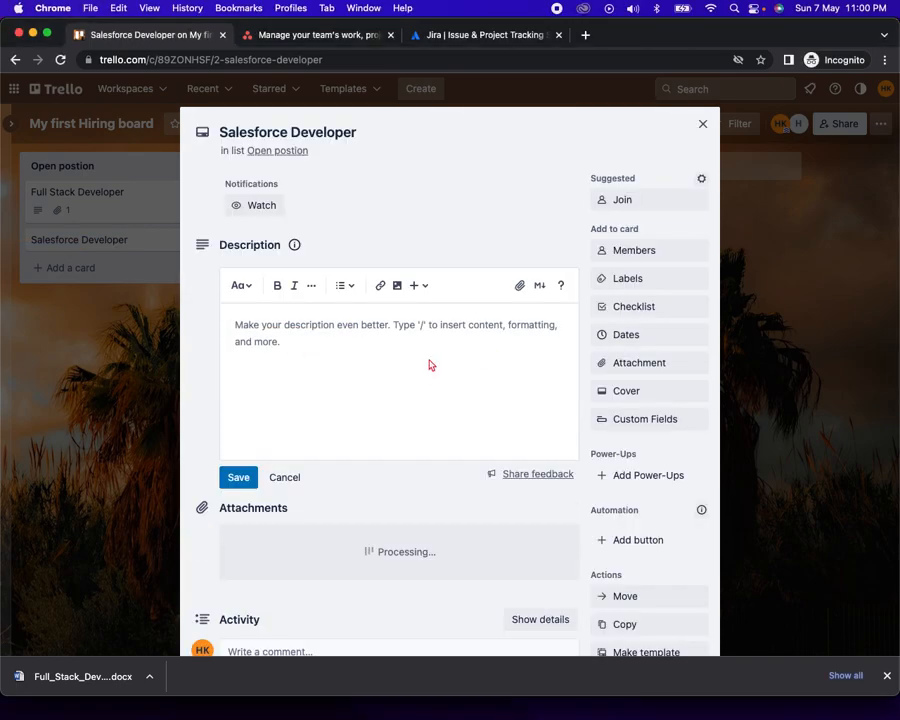
{"action": "left_click", "coordinate": [702, 124]}
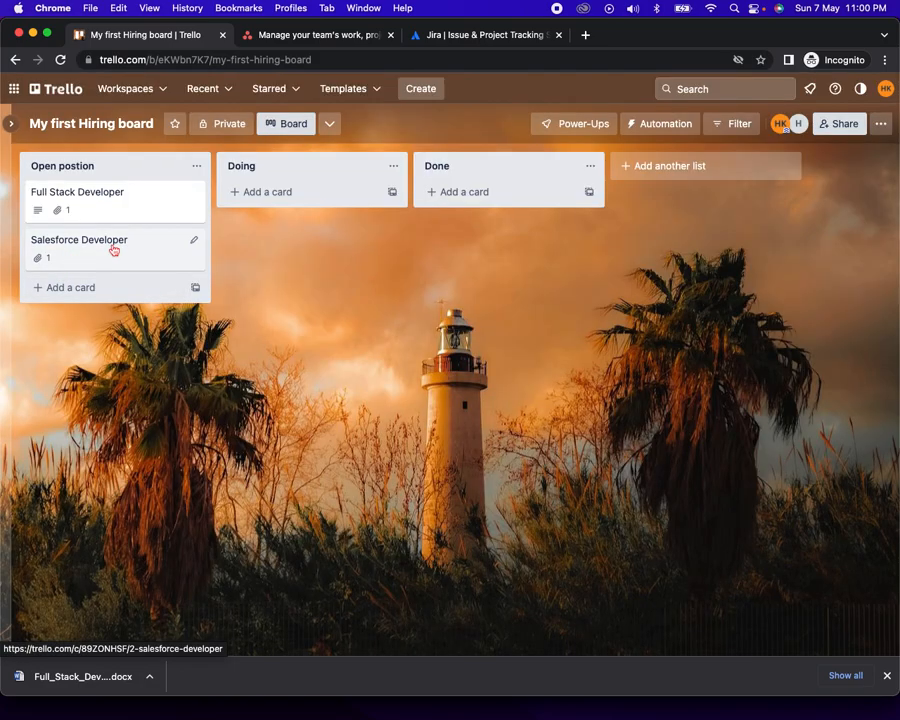
Rename the Doing and Done lists to 'Screened CVs' and 'Shortlisted for interview'
{"action": "left_click", "coordinate": [253, 170]}
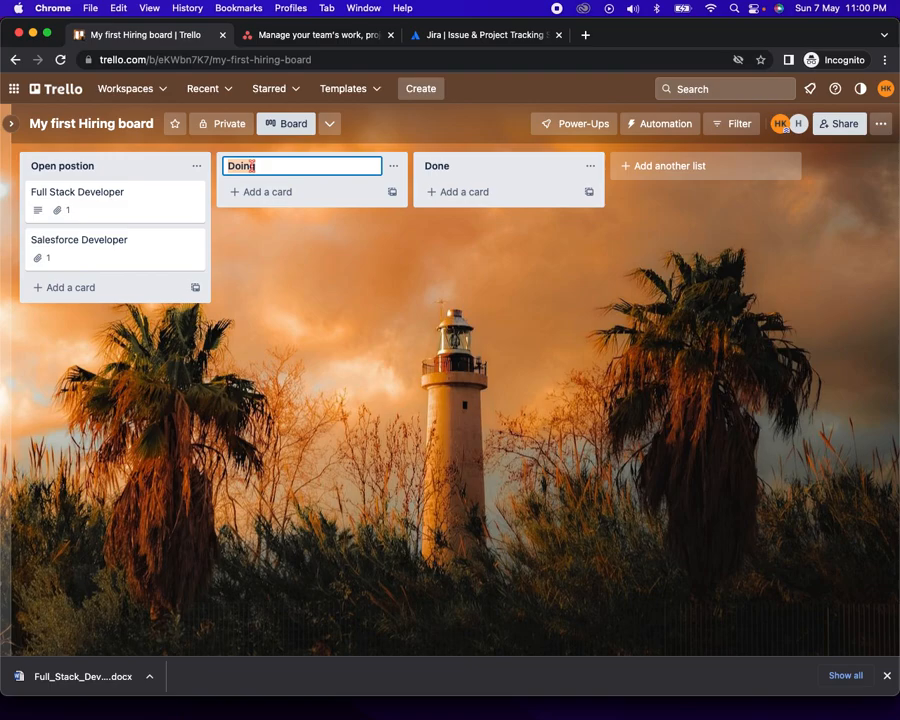
{"action": "type", "text": "Screened CVs"}
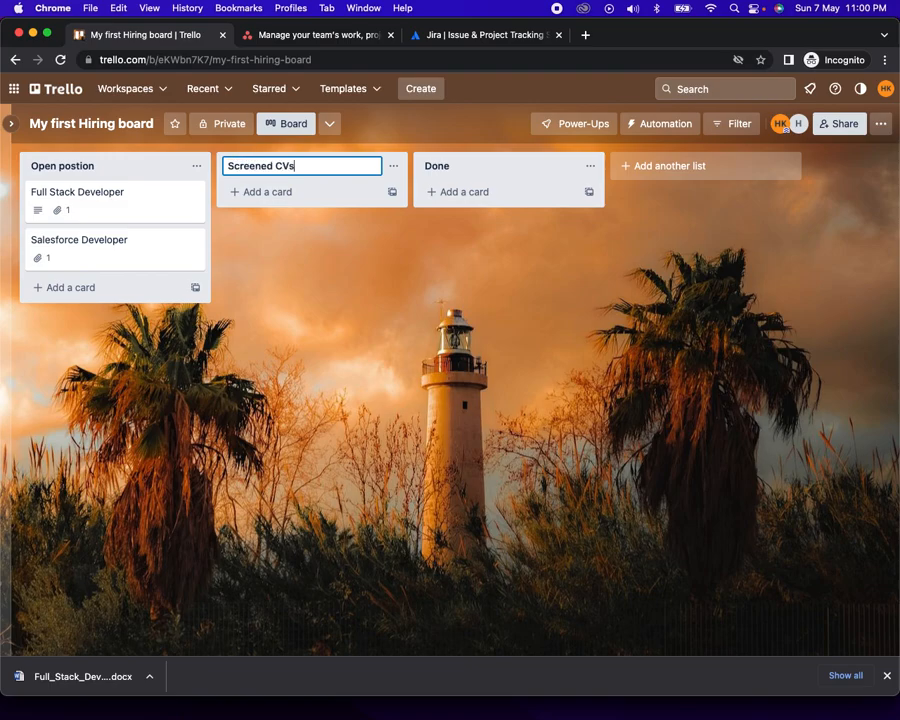
{"action": "key", "text": "Return"}
{"action": "left_click", "coordinate": [431, 165]}
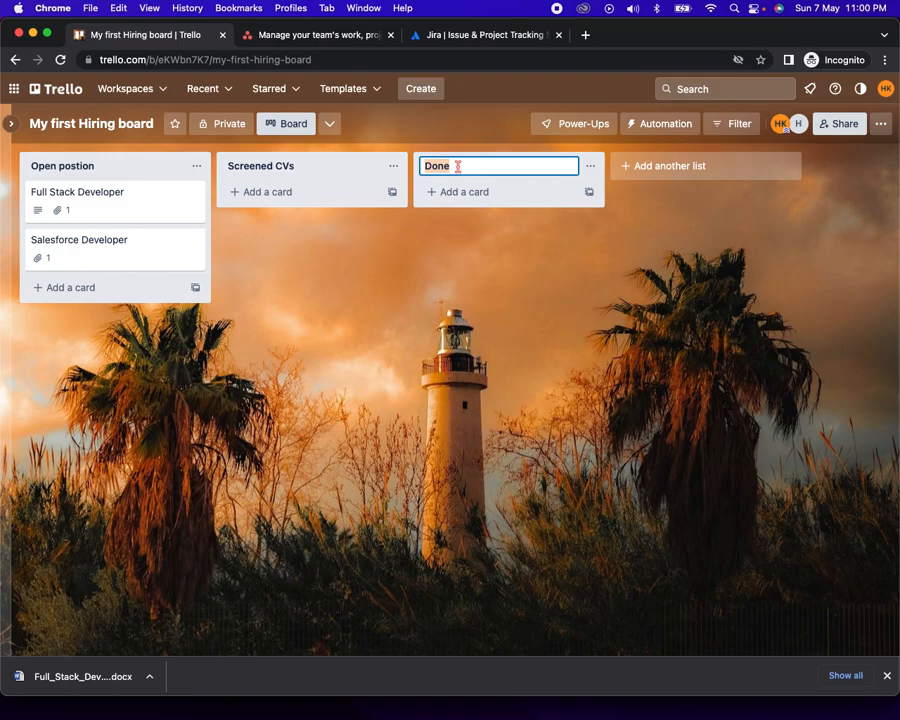
{"action": "type", "text": "Shortlisted for interview"}
{"action": "key", "text": "Return"}
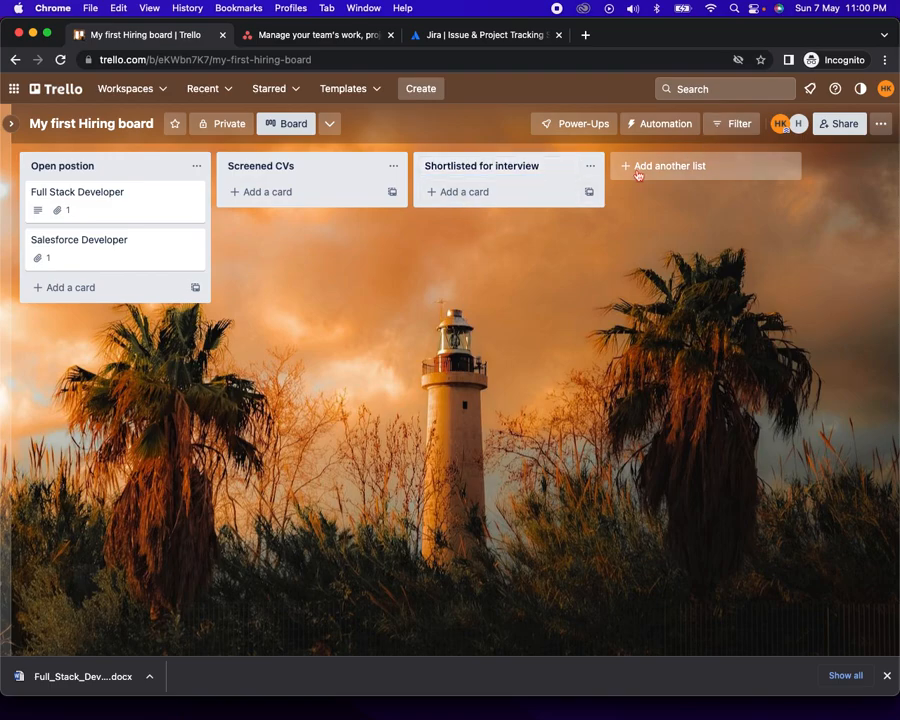
Add the lists Interview sccheduled, Interview done/Decision and Rejected
{"action": "left_click", "coordinate": [636, 168]}
{"action": "type", "text": "Int"}
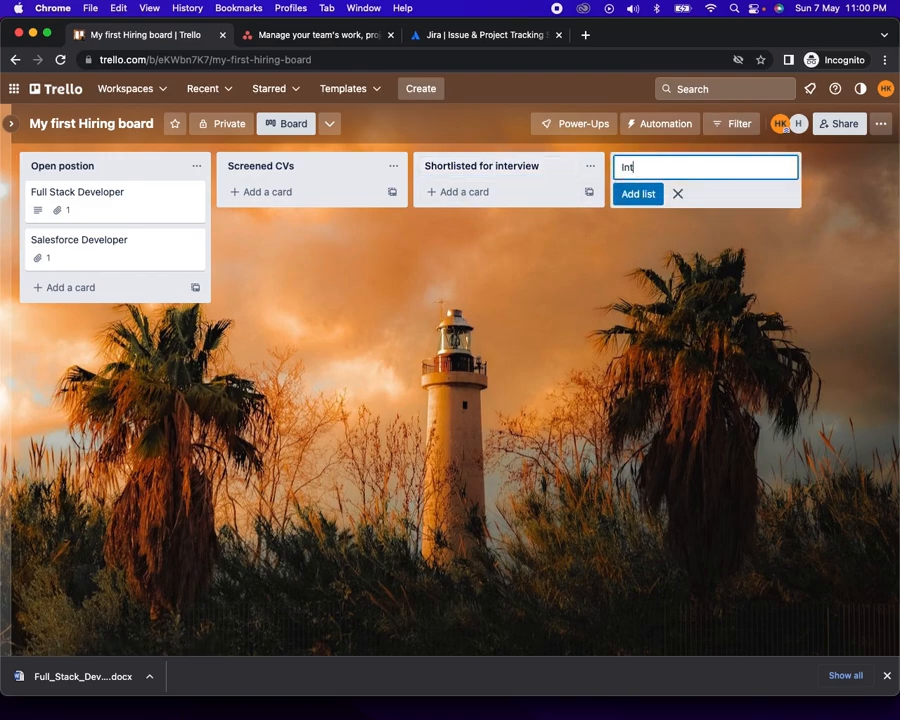
{"action": "type", "text": "erview sccheduled"}
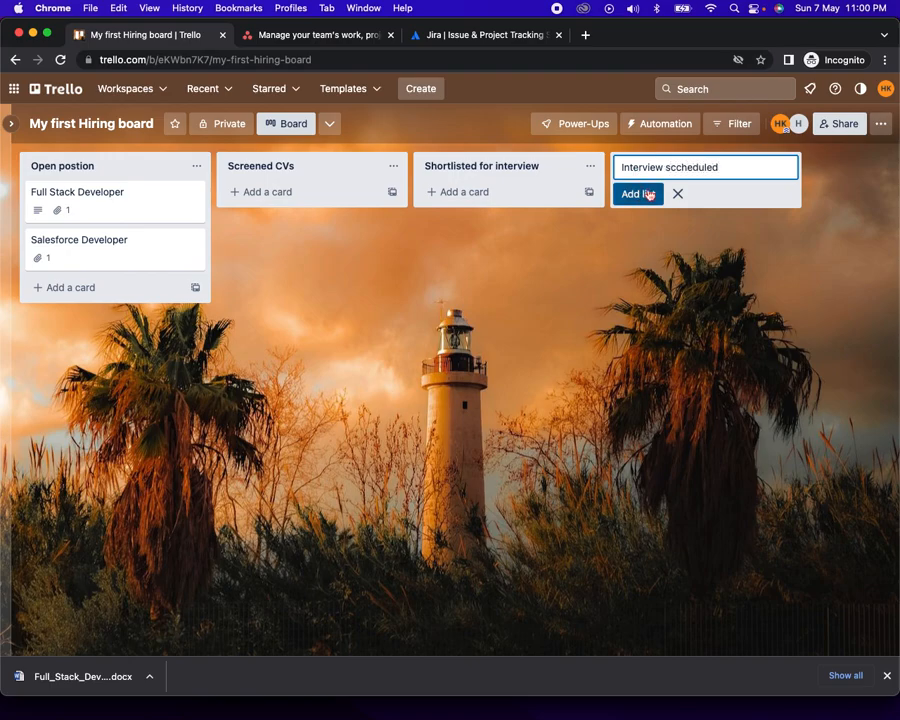
{"action": "left_click", "coordinate": [645, 194]}
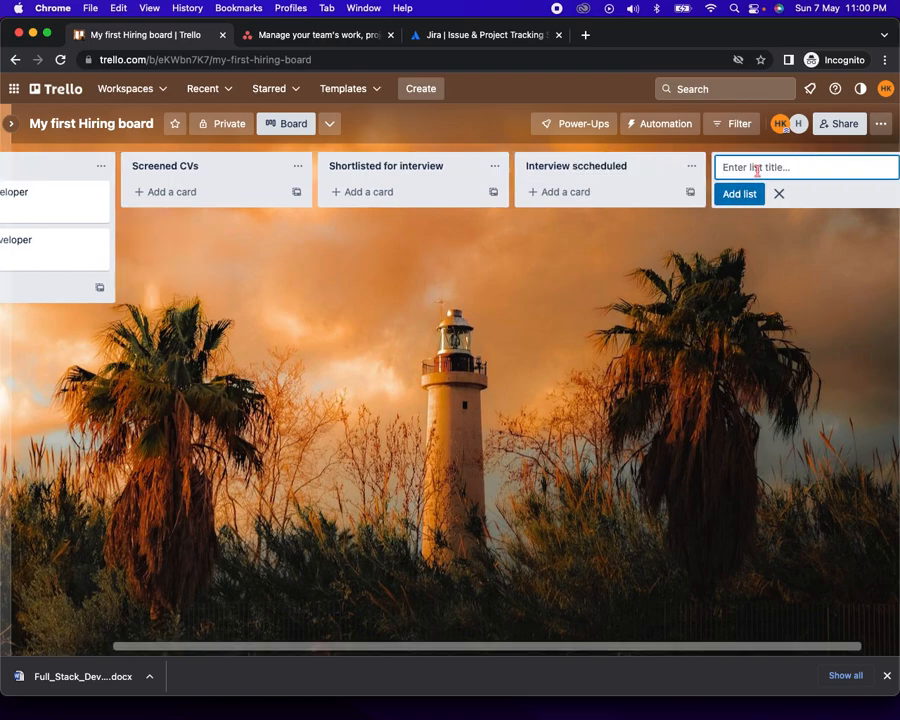
{"action": "type", "text": "Interview done/Decision"}
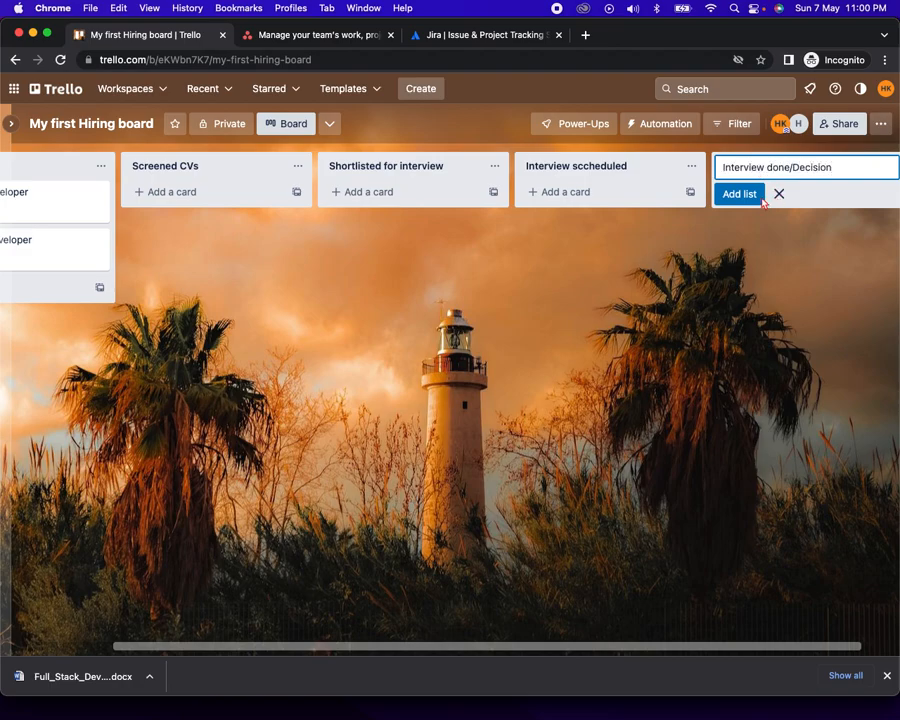
{"action": "key", "text": "Return"}
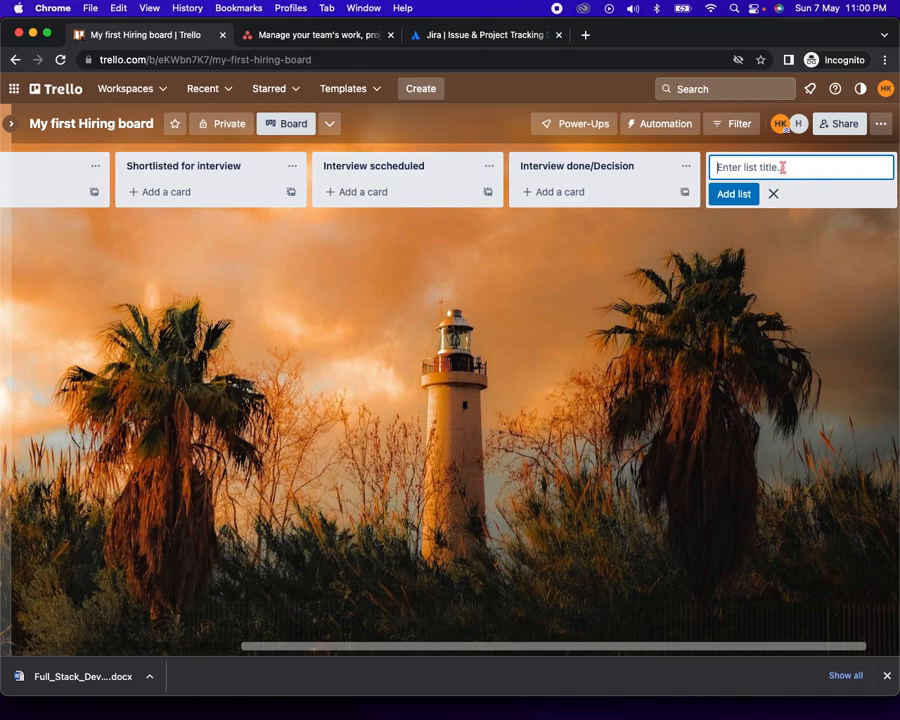
{"action": "type", "text": "Rejected"}
{"action": "key", "text": "Return"}
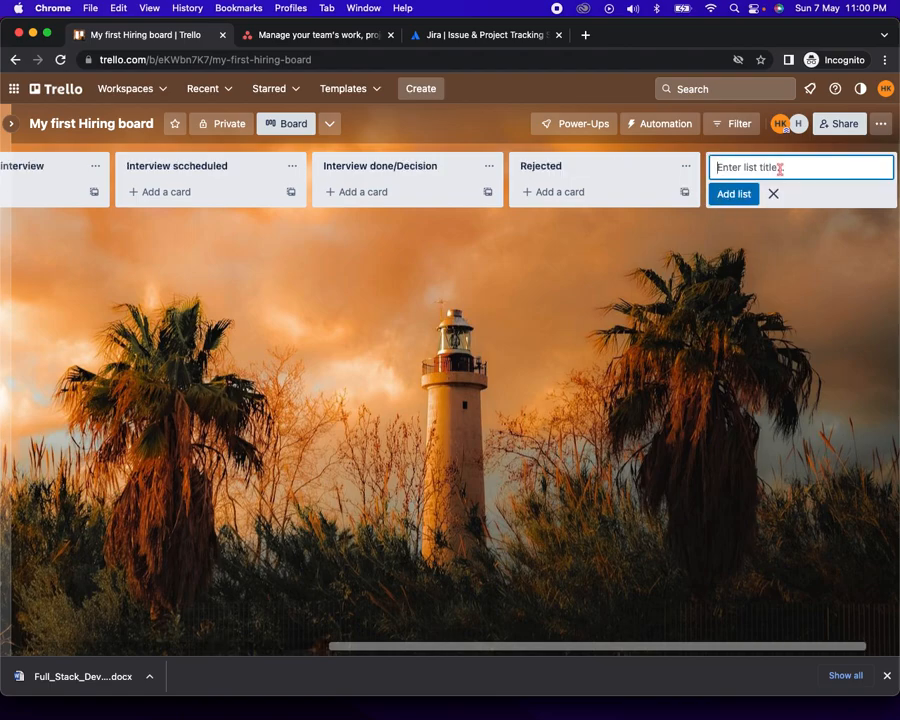
Add the lists Prepare offer, Offer placed, Offer accepted and Joined
{"action": "type", "text": "Prepare offer"}
{"action": "left_click", "coordinate": [746, 194]}
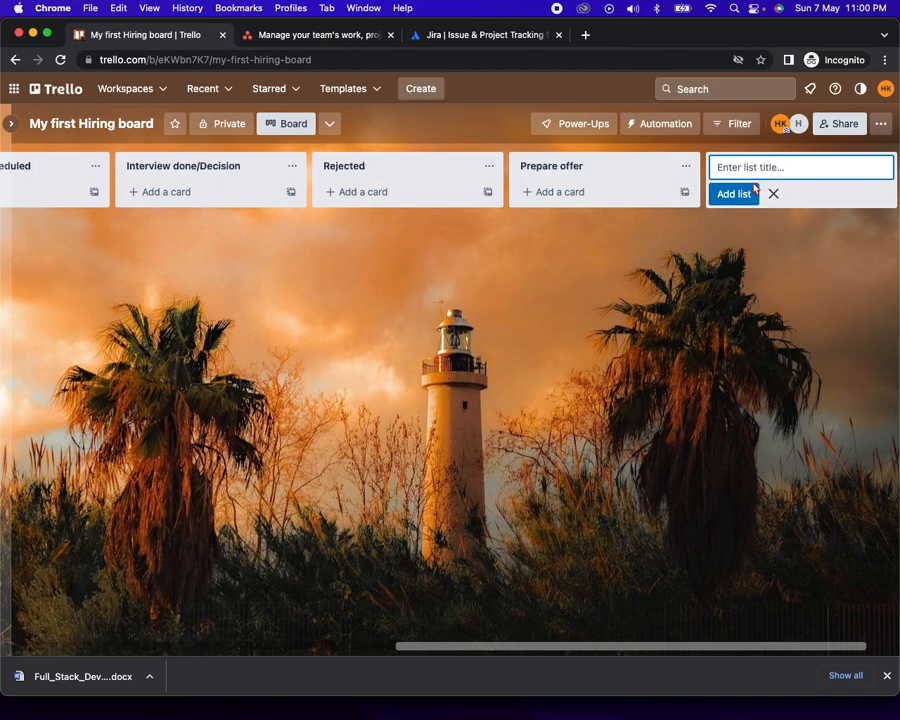
{"action": "type", "text": "Offer placed"}
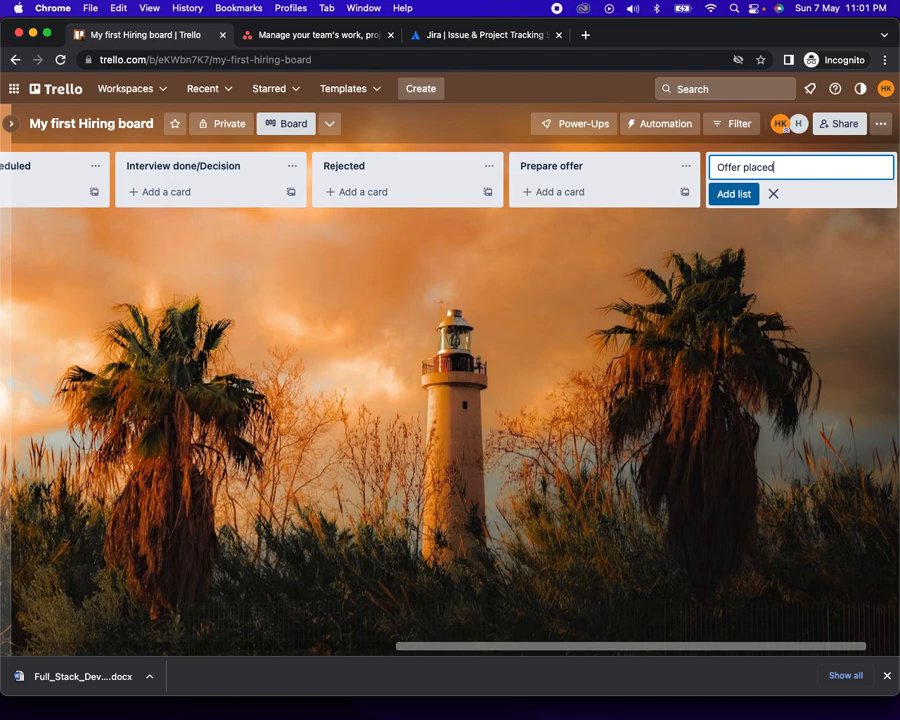
{"action": "left_click", "coordinate": [732, 194]}
{"action": "type", "text": "Offer accept"}
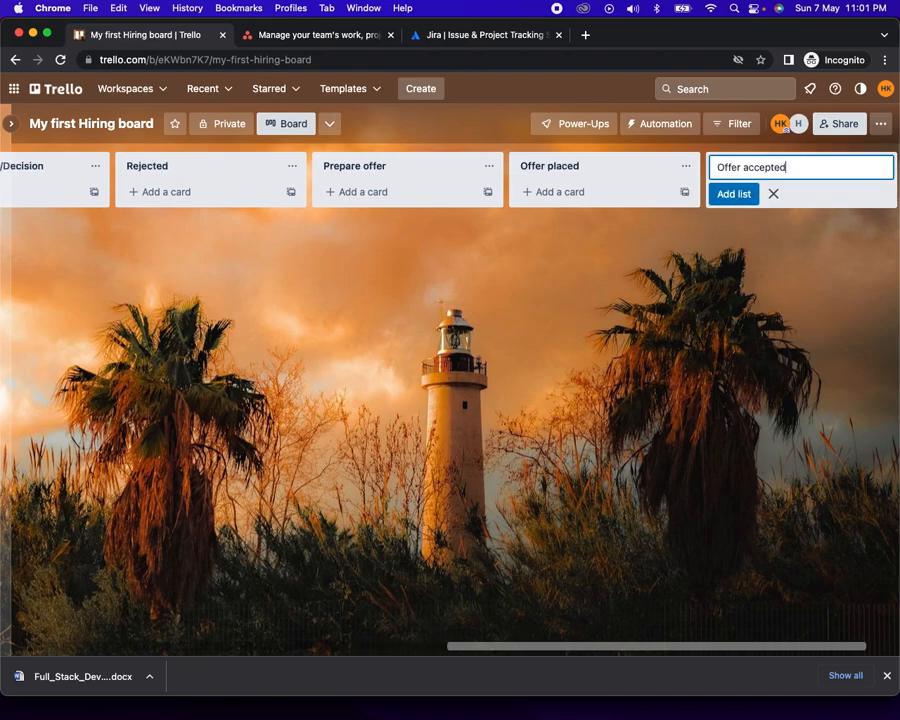
{"action": "left_click", "coordinate": [745, 195]}
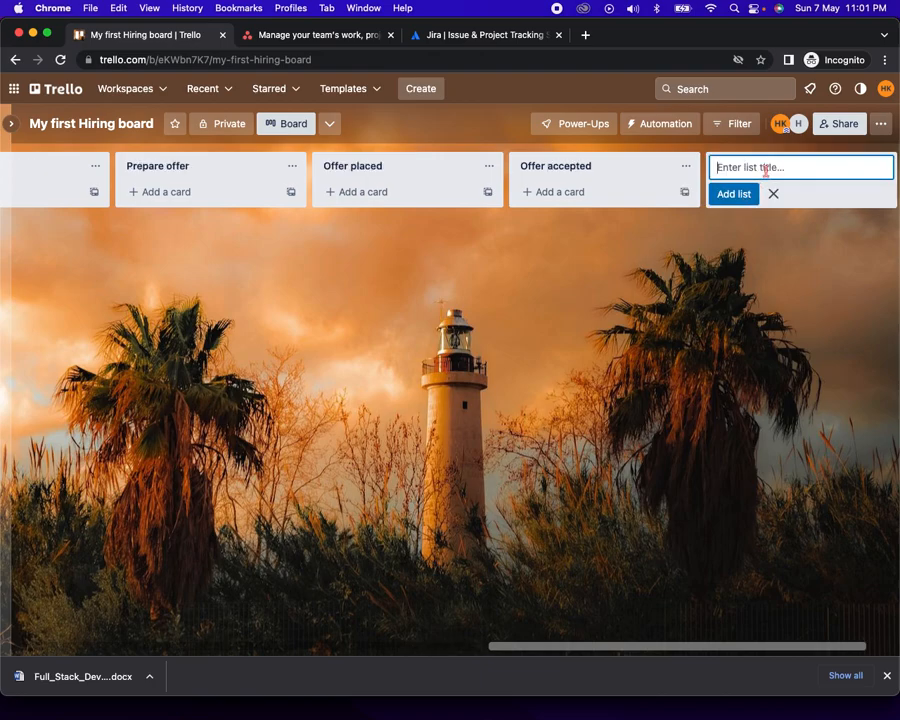
{"action": "type", "text": "J"}
{"action": "left_click", "coordinate": [757, 193]}
{"action": "scroll", "coordinate": [494, 279], "scroll_direction": "left", "scroll_amount": 10}
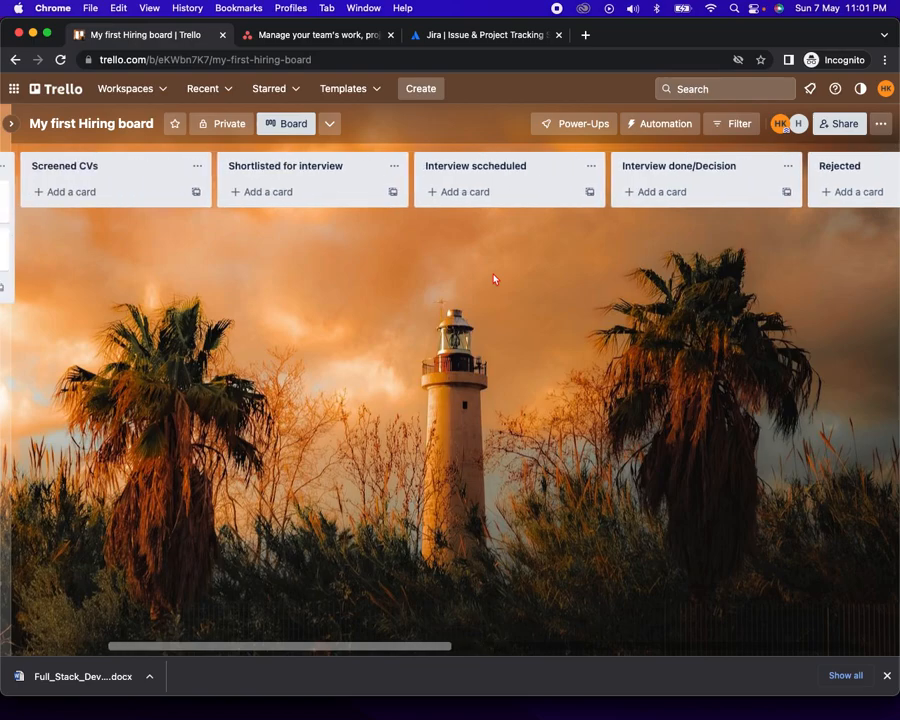
Add a 'Jonathan - Full Stack' card to the Screened CVs list
{"action": "scroll", "coordinate": [494, 279], "scroll_direction": "left", "scroll_amount": 3}
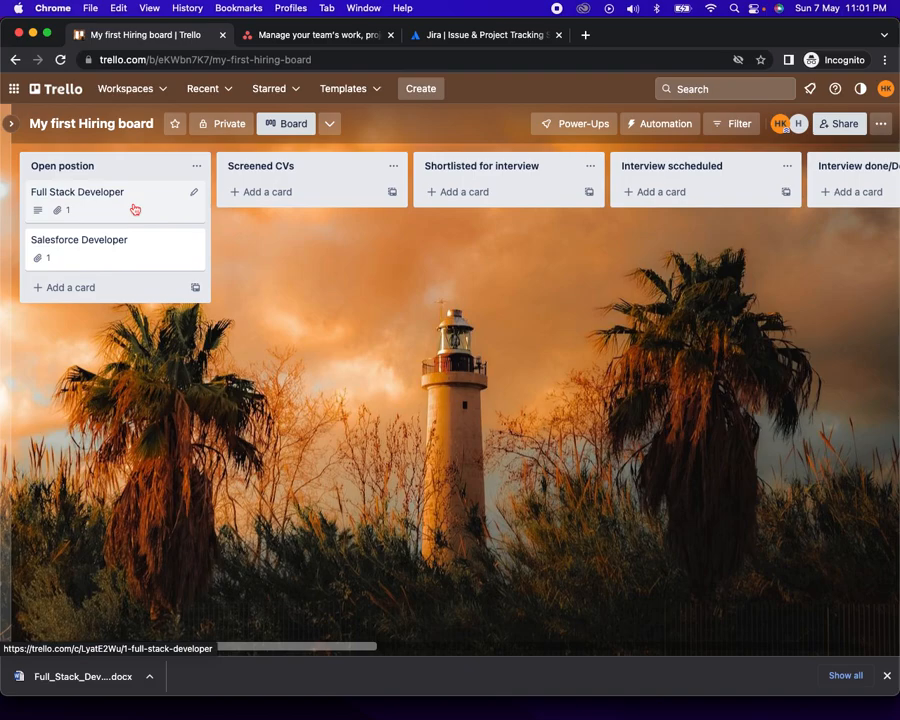
{"action": "left_click", "coordinate": [272, 192]}
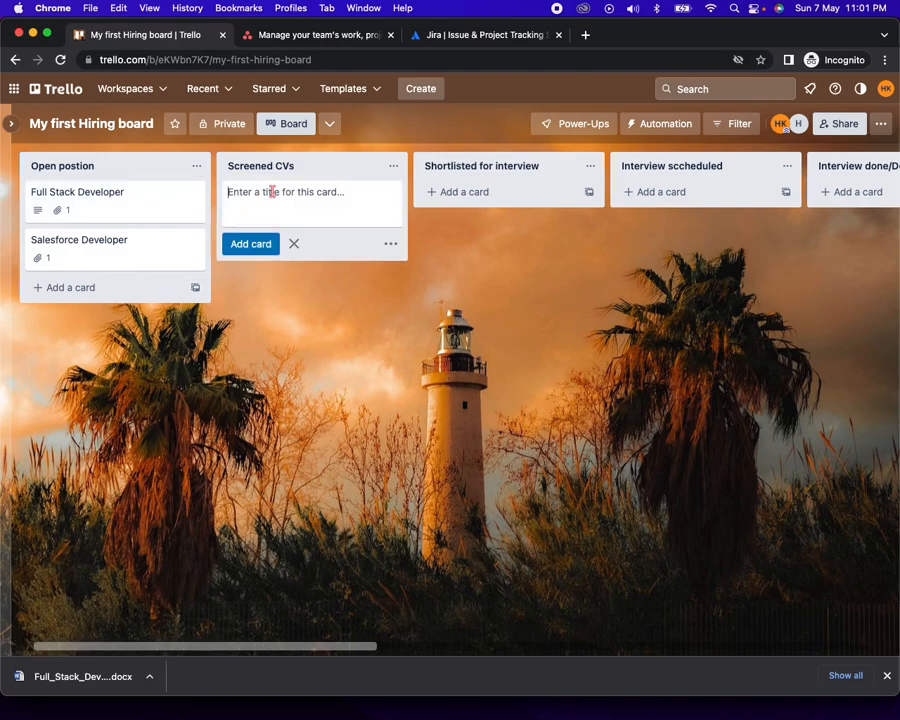
{"action": "type", "text": "Jonathan - Full Stack"}
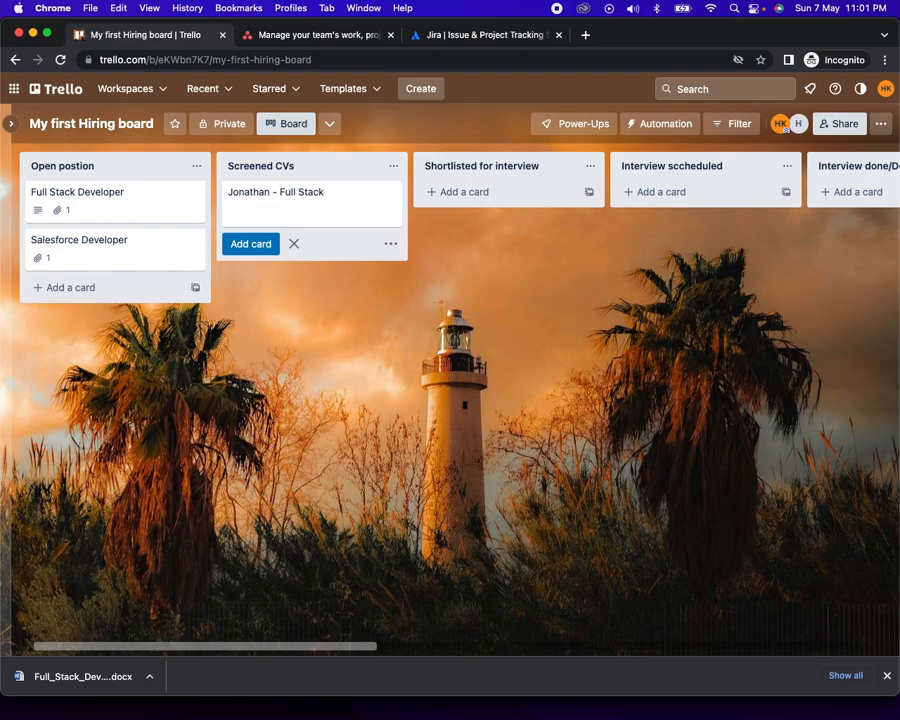
{"action": "left_click", "coordinate": [252, 244]}
Attach Jonathan.docx to the Jonathan - Full Stack card
{"action": "left_click", "coordinate": [272, 196]}
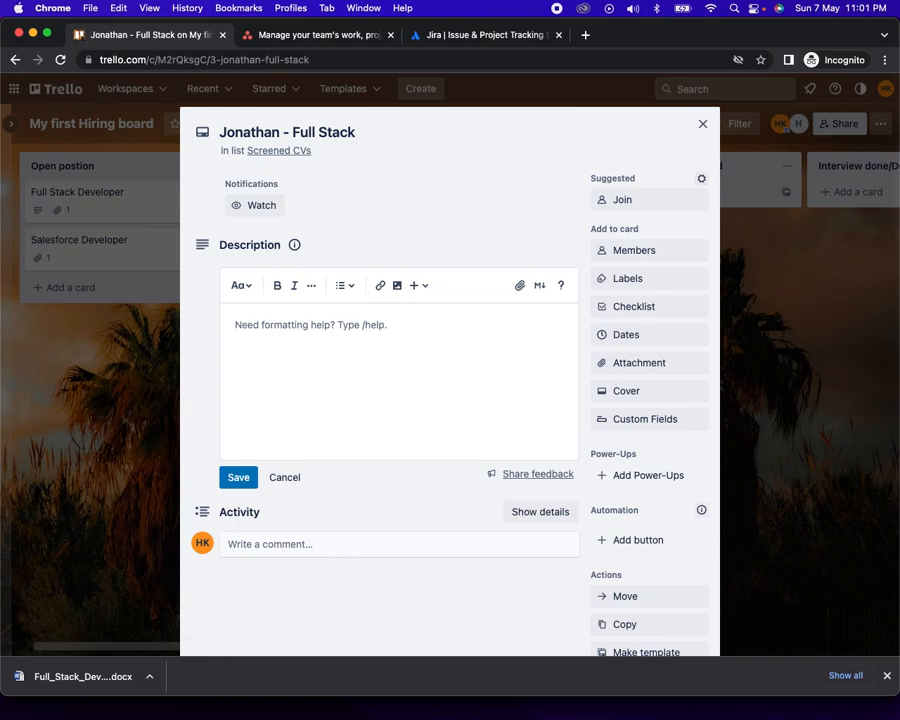
{"action": "left_click_drag", "start_coordinate": [880, 400], "coordinate": [454, 370]}
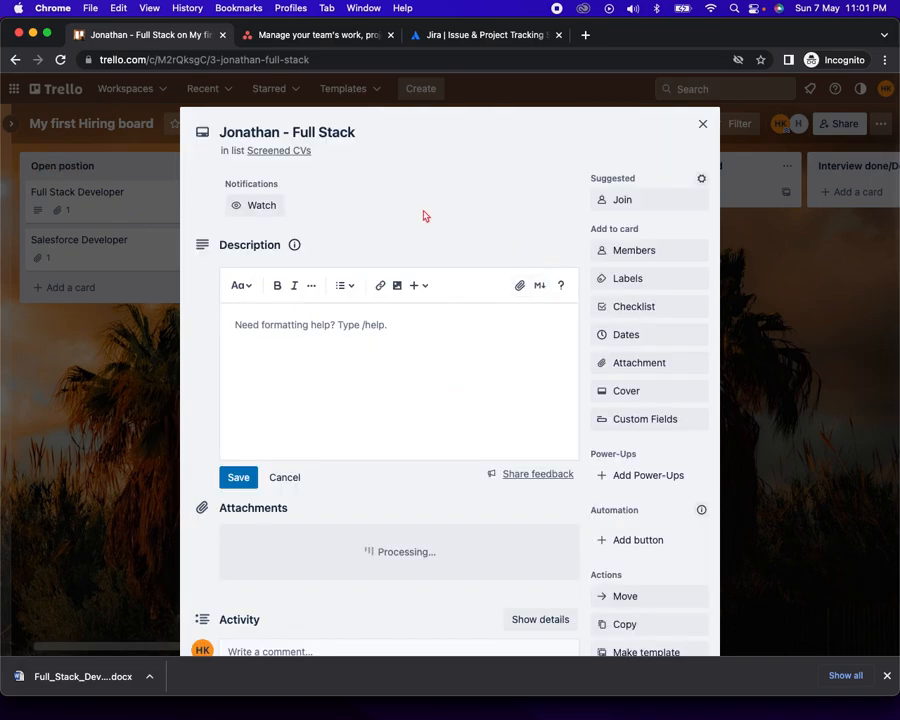
{"action": "scroll", "coordinate": [422, 226], "scroll_direction": "down", "scroll_amount": 2}
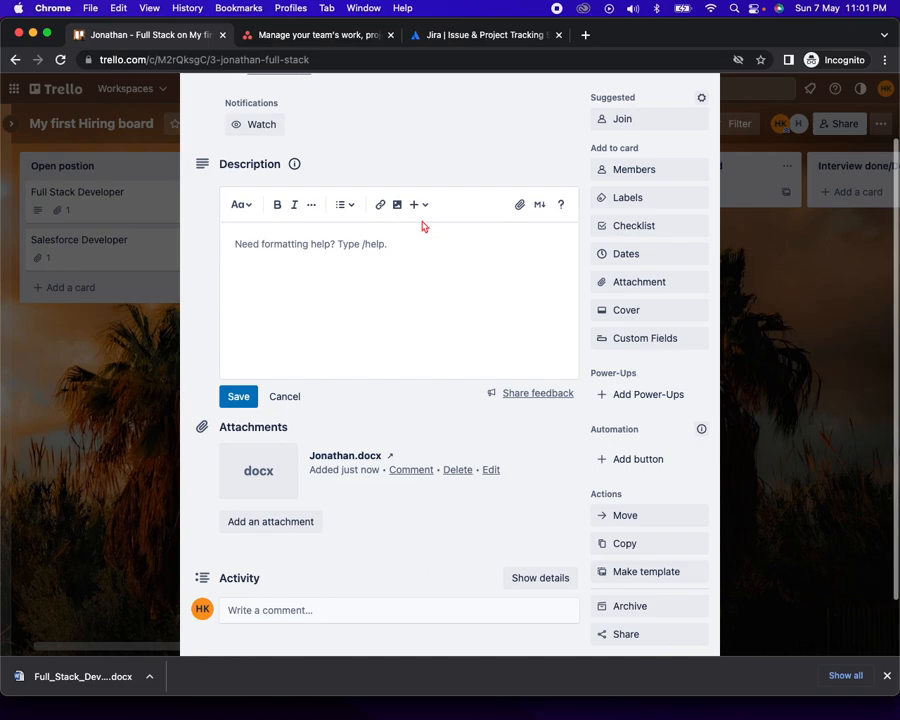
{"action": "scroll", "coordinate": [422, 226], "scroll_direction": "up", "scroll_amount": 2}
{"action": "scroll", "coordinate": [416, 298], "scroll_direction": "down", "scroll_amount": 2}
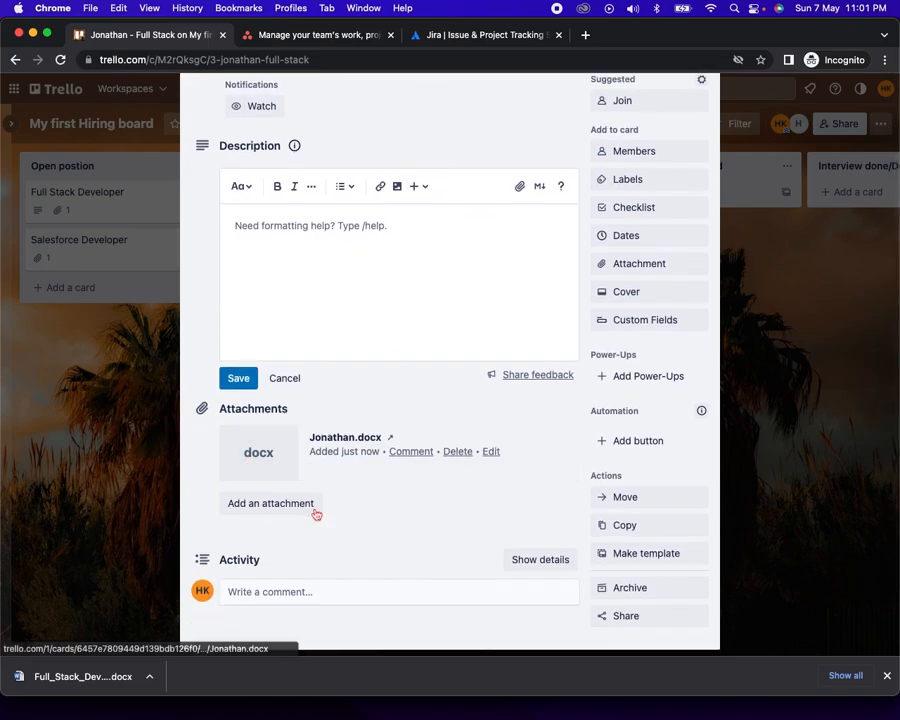
{"action": "scroll", "coordinate": [315, 515], "scroll_direction": "down", "scroll_amount": 1}
{"action": "left_click", "coordinate": [288, 548]}
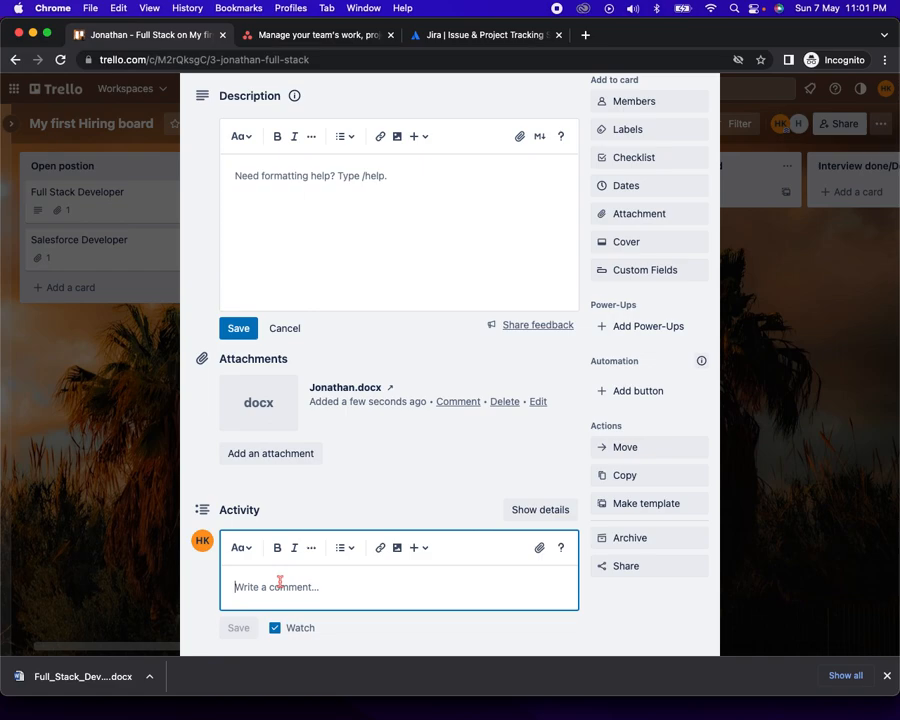
{"action": "type", "text": "Jo"}
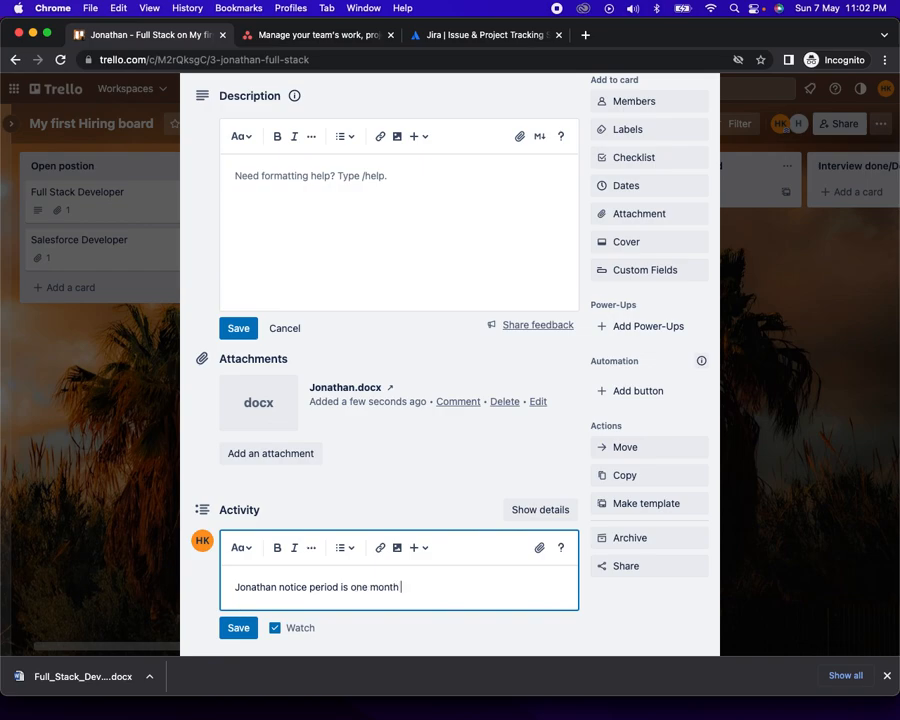
{"action": "type", "text": "@in"}
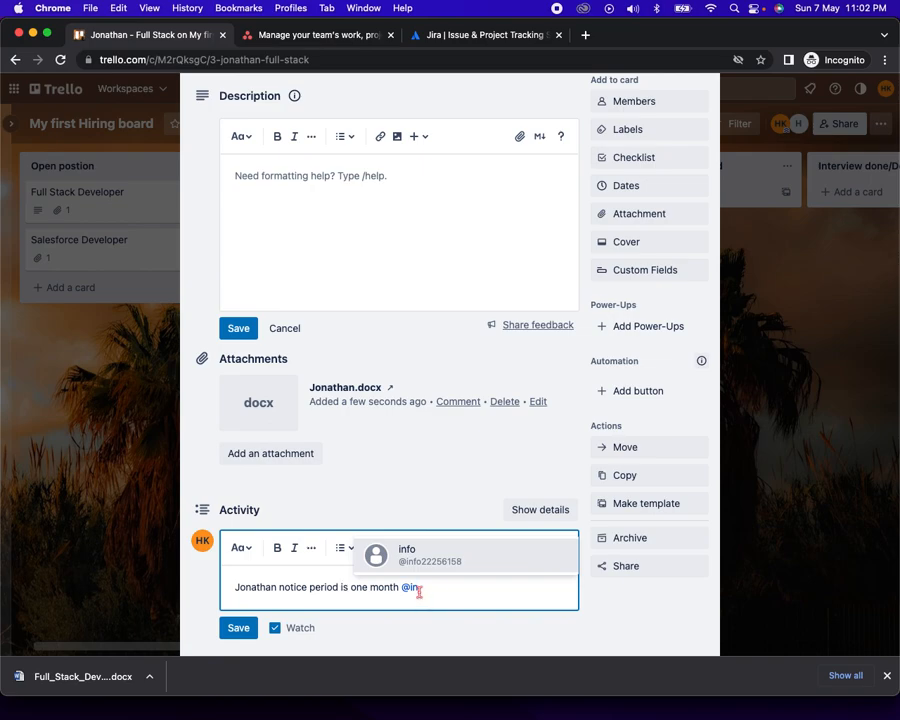
{"action": "key", "text": "BackSpace"}
{"action": "key", "text": "BackSpace"}
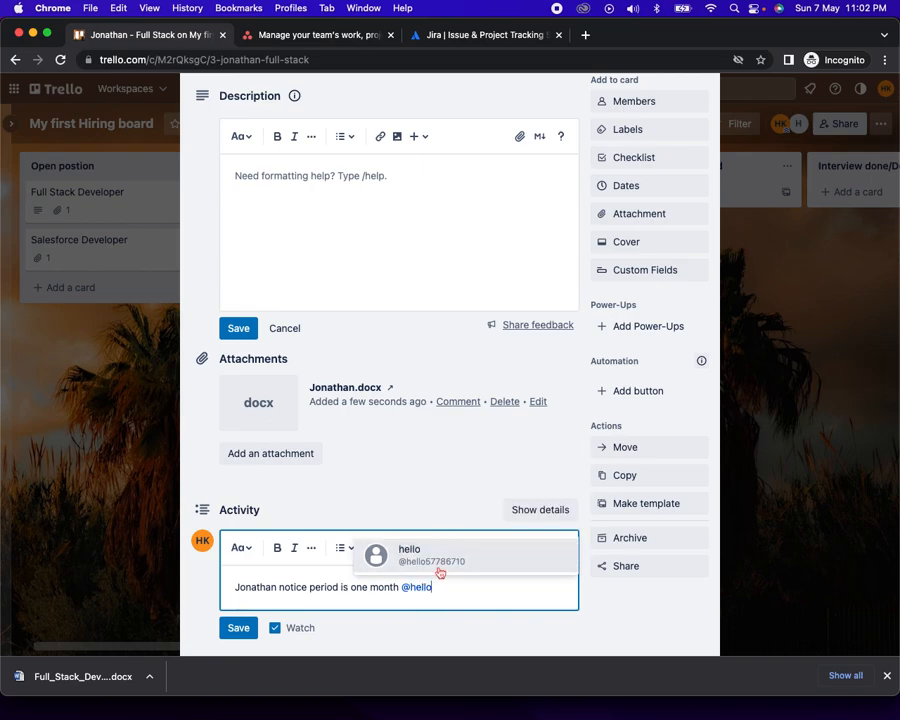
{"action": "left_click", "coordinate": [440, 569]}
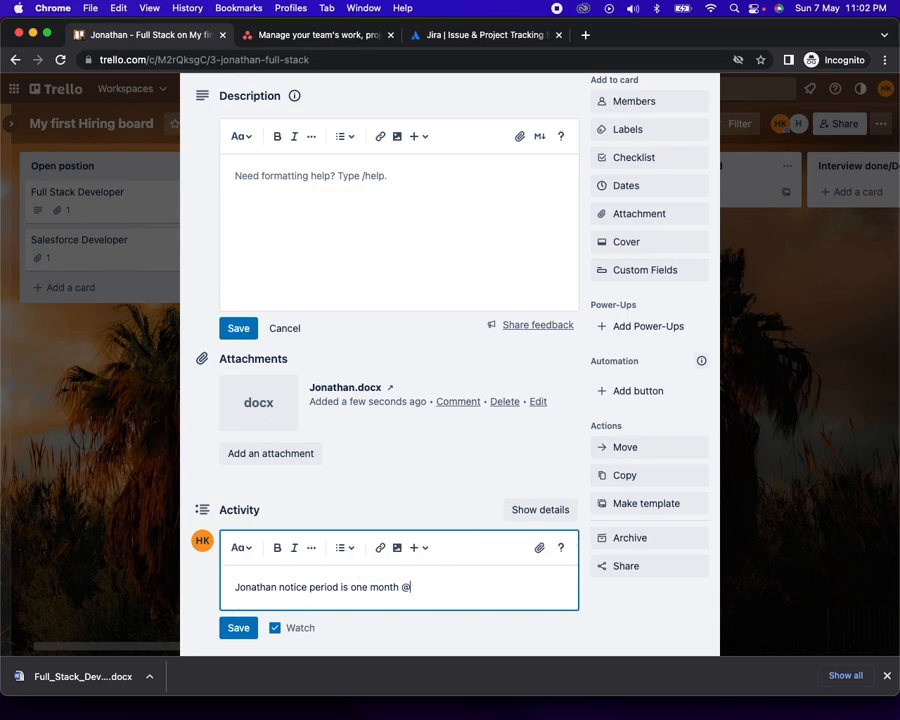
{"action": "type", "text": "@h"}
{"action": "key", "text": "BackSpace"}
{"action": "key", "text": "BackSpace"}
{"action": "key", "text": "BackSpace"}
{"action": "key", "text": "BackSpace"}
{"action": "key", "text": "BackSpace"}
{"action": "key", "text": "BackSpace"}
{"action": "type", "text": "@"}
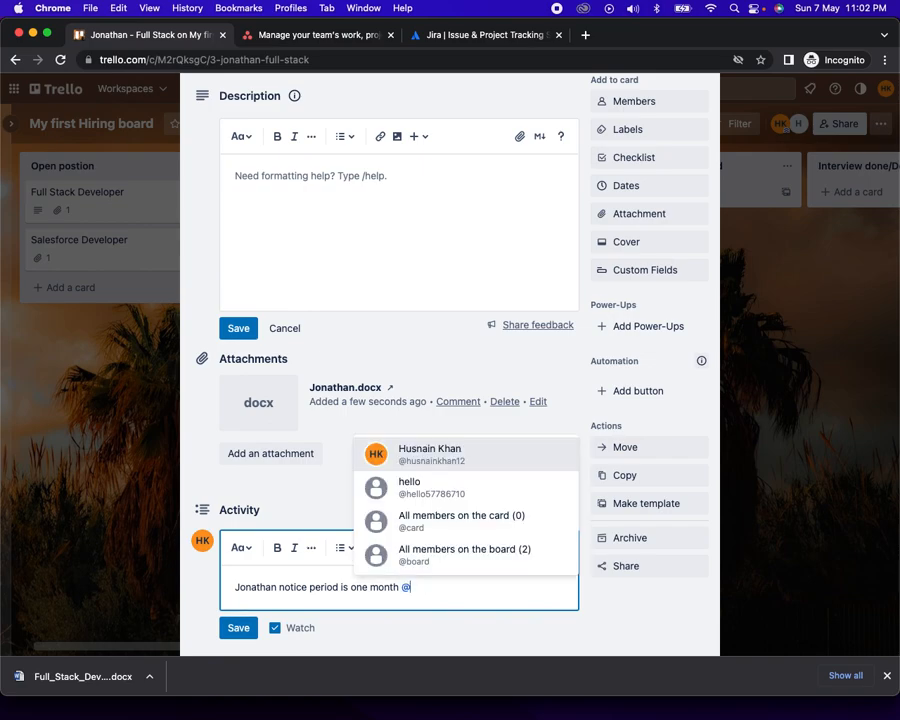
{"action": "left_click", "coordinate": [474, 464]}
{"action": "left_click", "coordinate": [238, 627]}
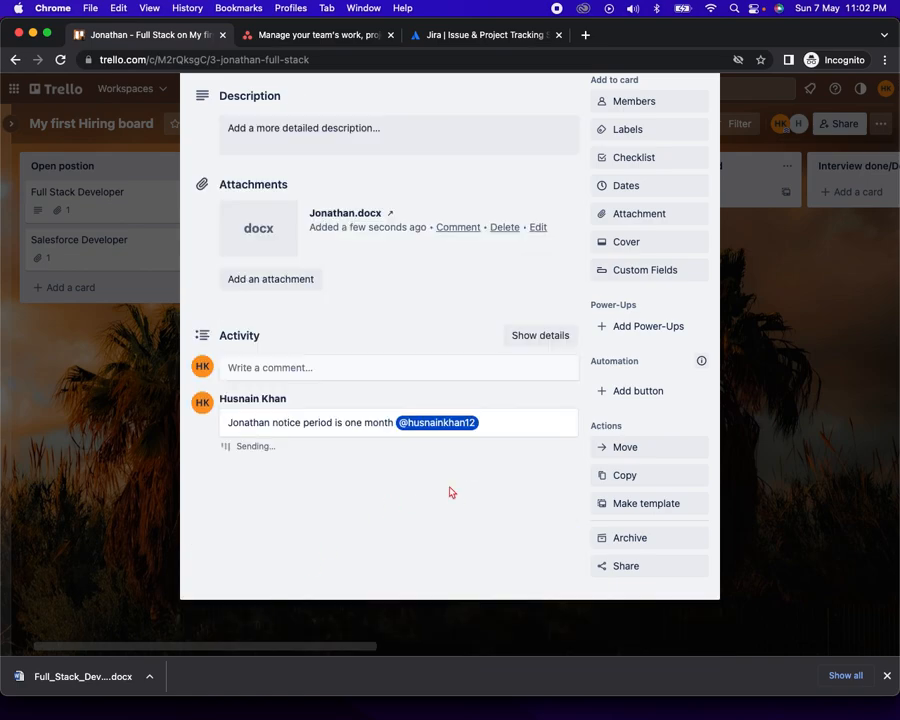
{"action": "scroll", "coordinate": [517, 472], "scroll_direction": "up", "scroll_amount": 2}
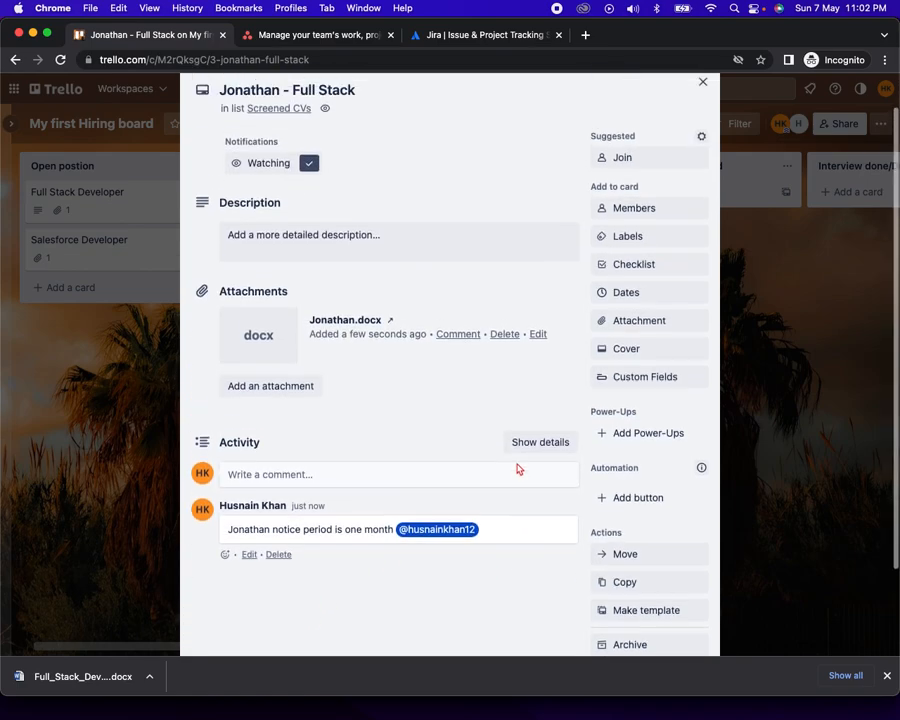
Add a board member to the Jonathan - Full Stack card's Members
{"action": "left_click", "coordinate": [648, 208]}
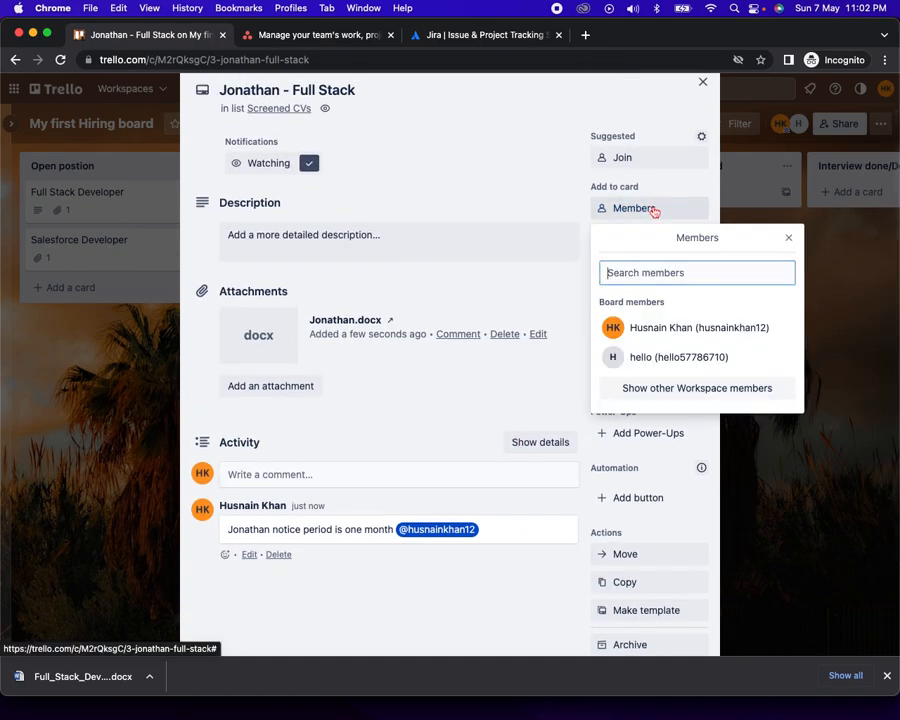
{"action": "left_click", "coordinate": [636, 327]}
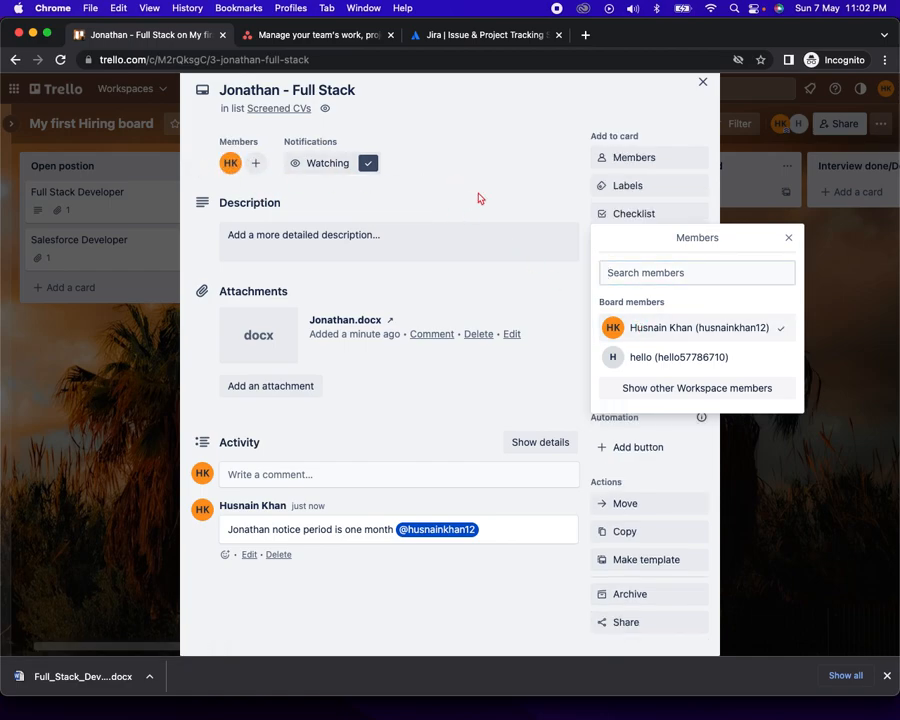
{"action": "left_click", "coordinate": [434, 196]}
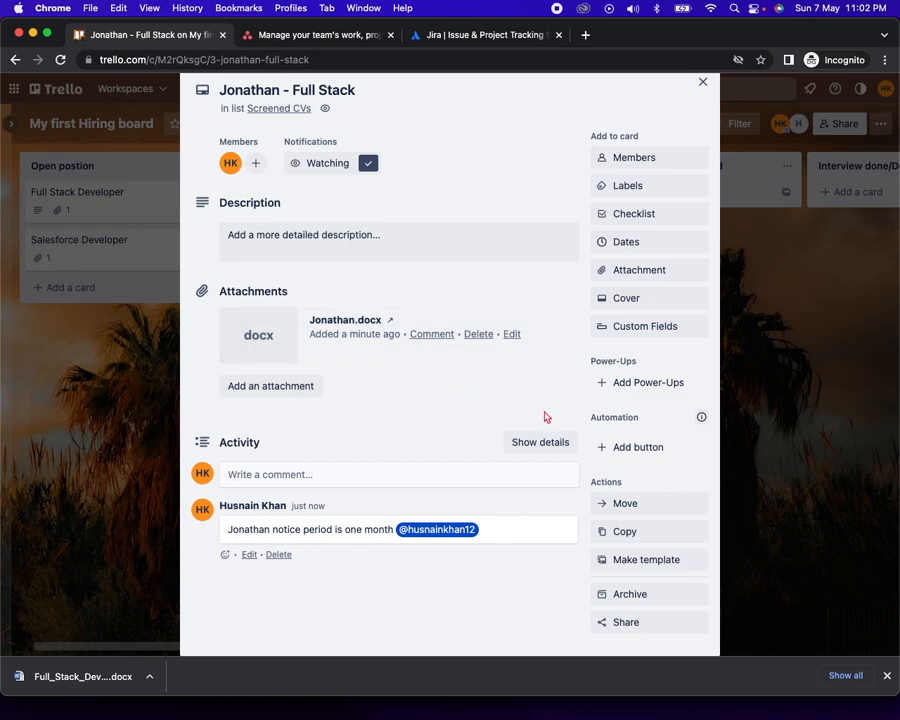
{"action": "scroll", "coordinate": [566, 263], "scroll_direction": "up", "scroll_amount": 2}
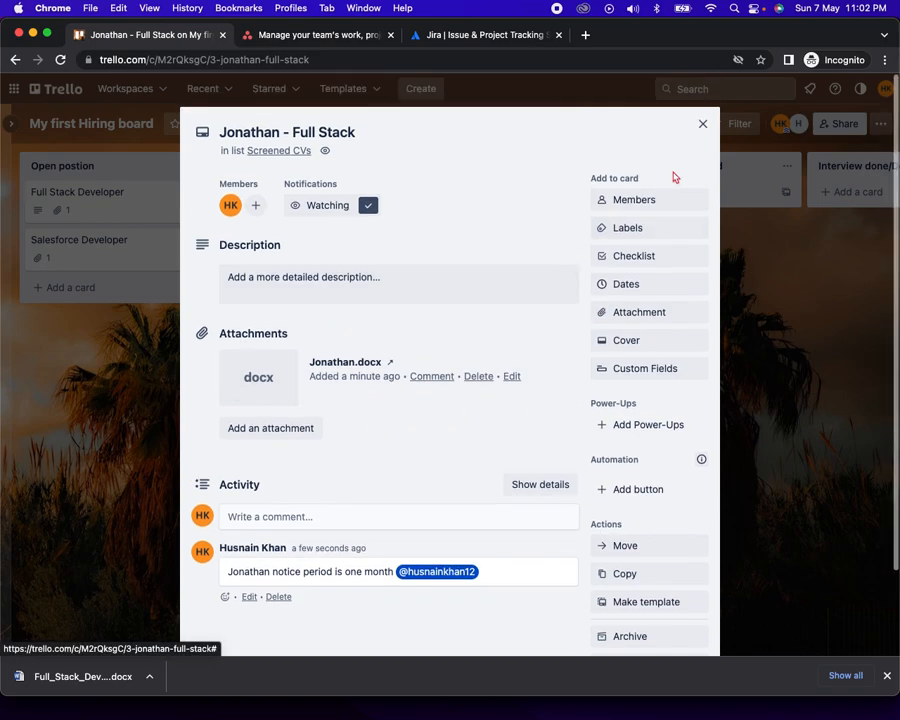
Copy the Full Stack Developer job card's link from its Share options
{"action": "left_click", "coordinate": [703, 124]}
{"action": "left_click", "coordinate": [181, 201]}
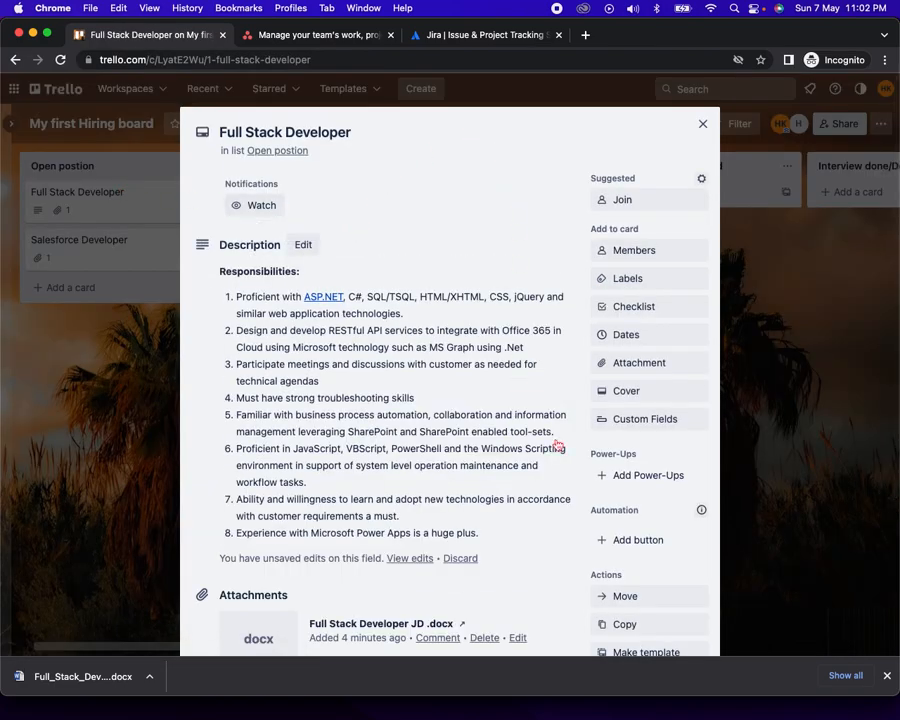
{"action": "scroll", "coordinate": [556, 444], "scroll_direction": "down", "scroll_amount": 4}
{"action": "left_click", "coordinate": [655, 503]}
{"action": "key", "text": "cmd+c"}
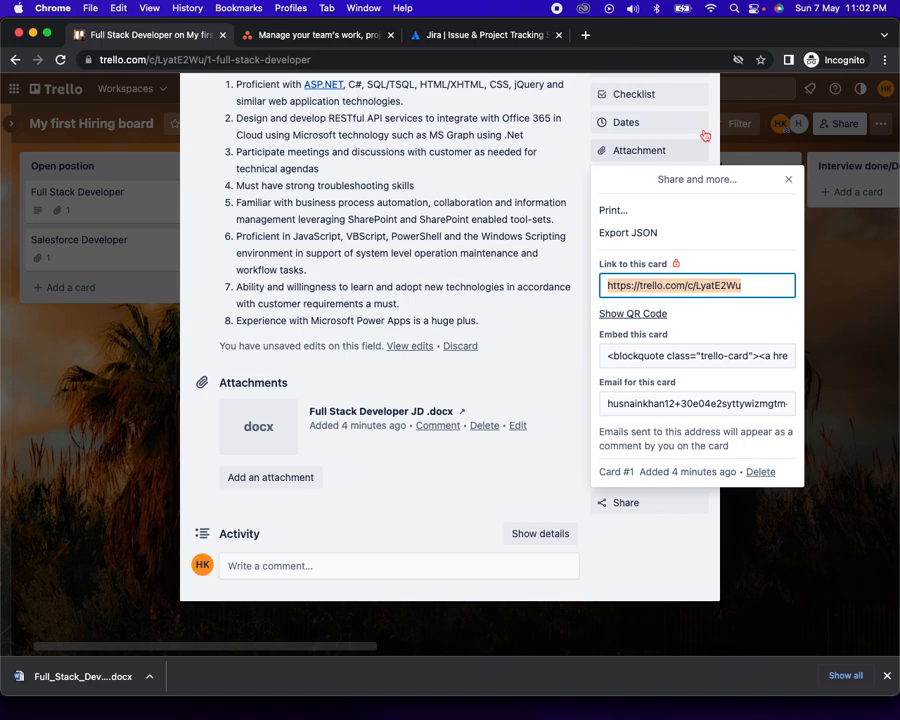
{"action": "left_click", "coordinate": [487, 200]}
{"action": "scroll", "coordinate": [686, 147], "scroll_direction": "up", "scroll_amount": 3}
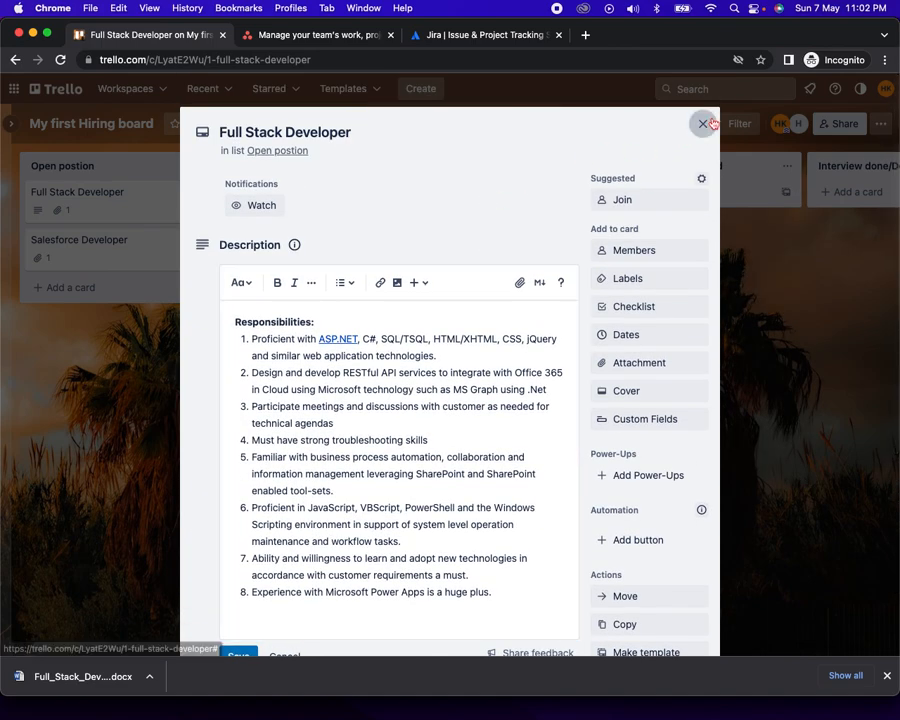
{"action": "left_click", "coordinate": [703, 123]}
Paste the job card link into the Jonathan - Full Stack card's description, save it, and reopen to check
{"action": "left_click", "coordinate": [312, 196]}
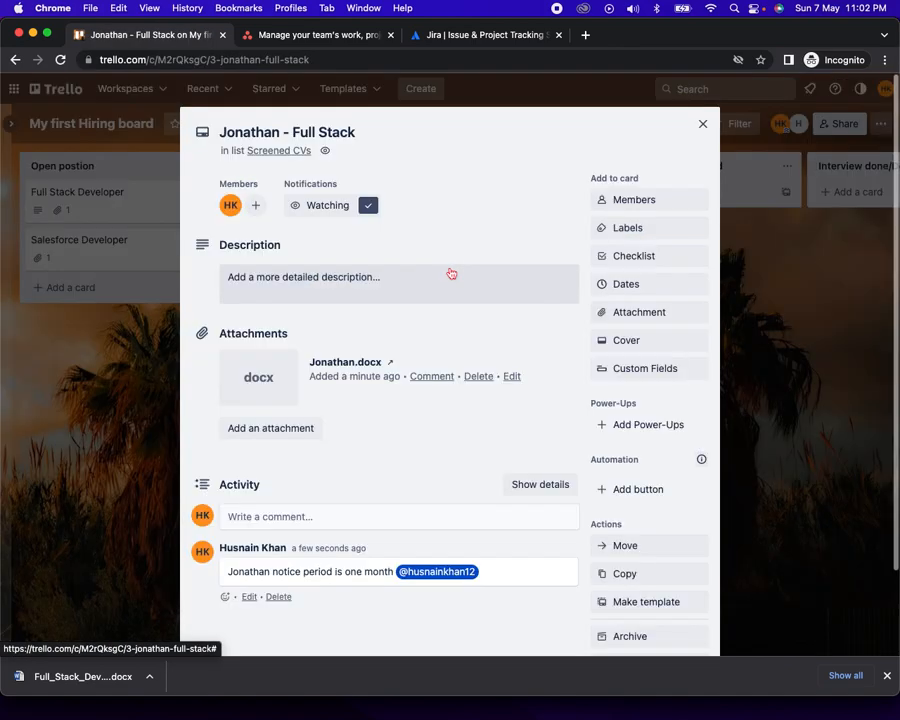
{"action": "left_click", "coordinate": [325, 286]}
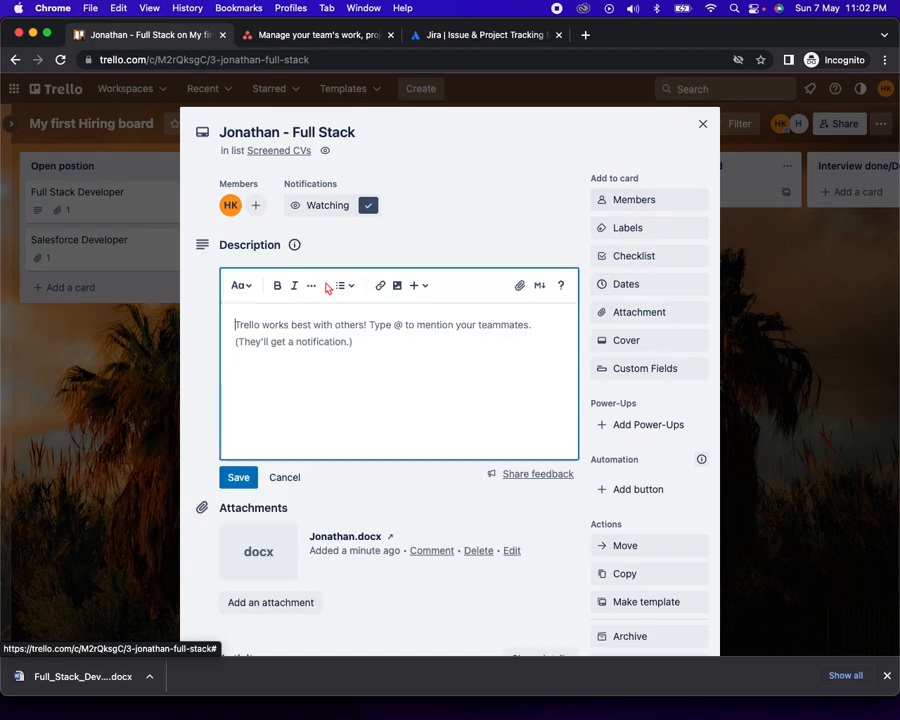
{"action": "key", "text": "cmd+v"}
{"action": "left_click", "coordinate": [249, 477]}
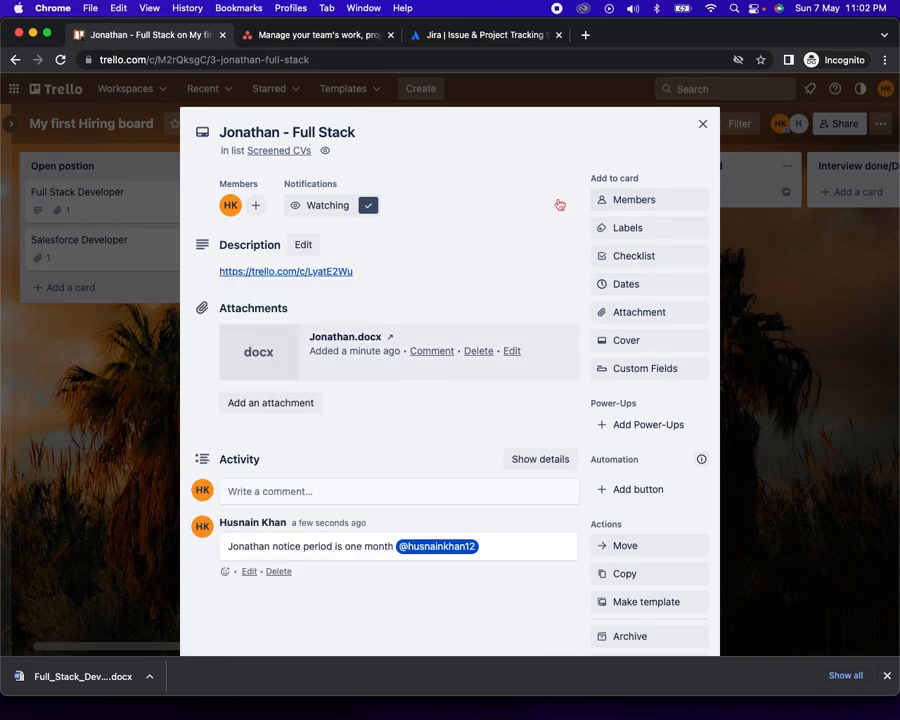
{"action": "left_click", "coordinate": [703, 124]}
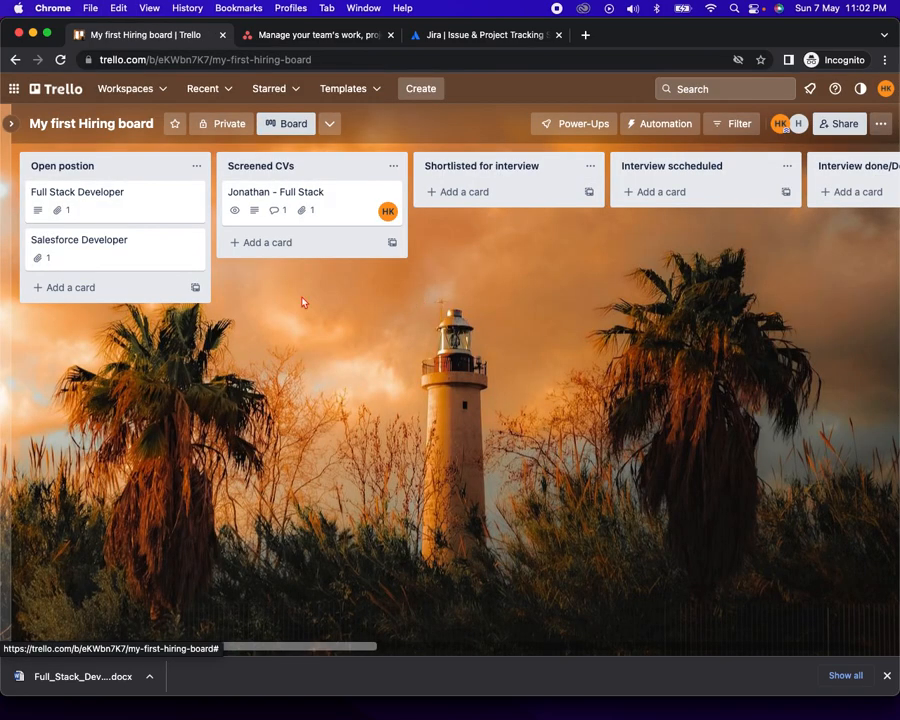
{"action": "left_click", "coordinate": [306, 198]}
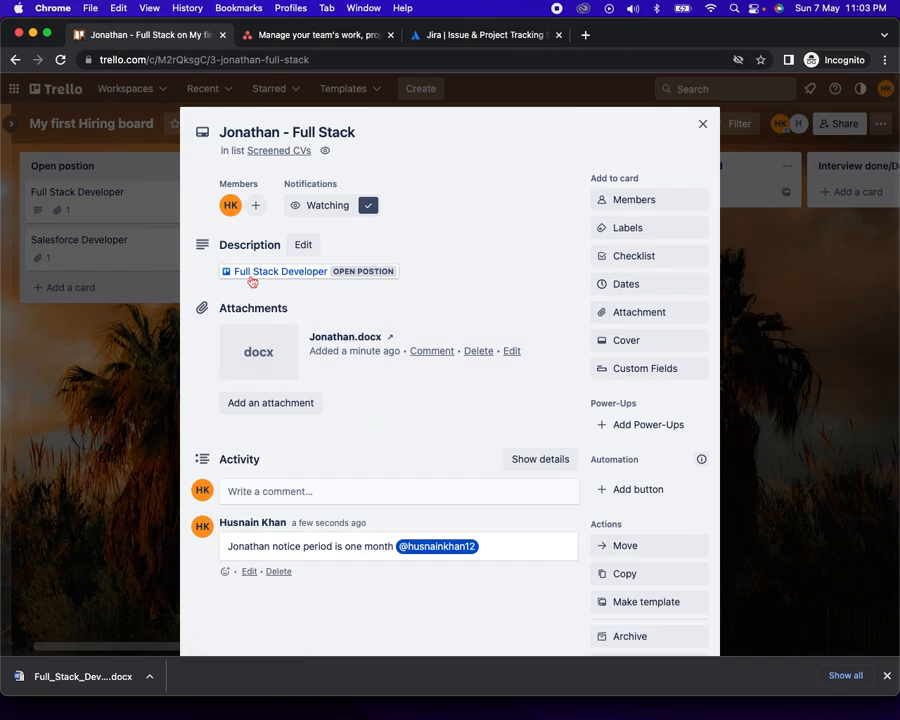
{"action": "mouse_move", "coordinate": [286, 280]}
Create a new card titled 'Sarah - Salesforce' in the Screened CVs list
{"action": "left_click", "coordinate": [703, 124]}
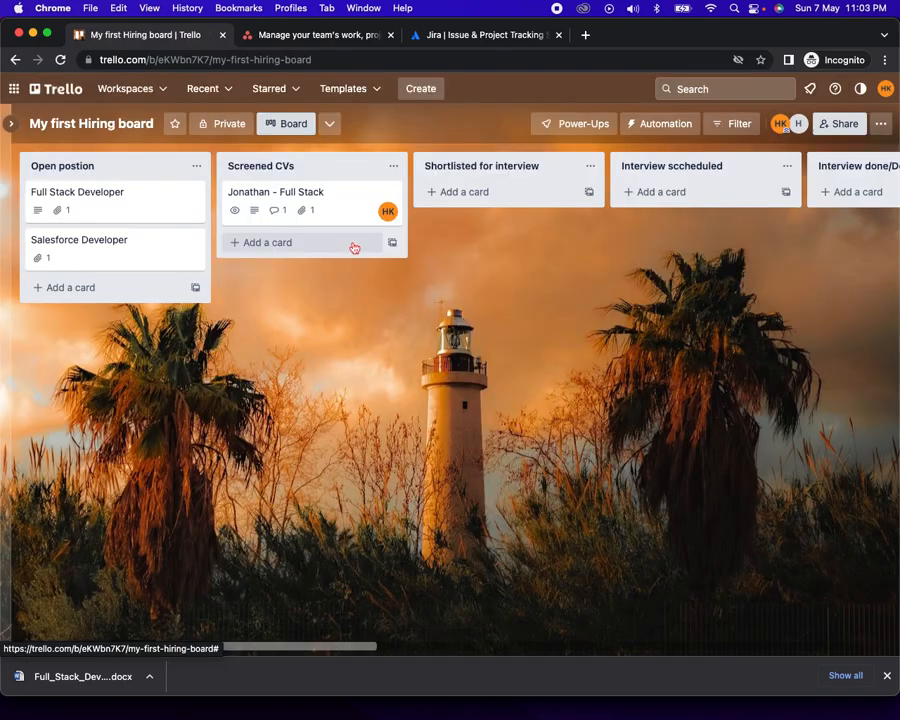
{"action": "left_click", "coordinate": [297, 246]}
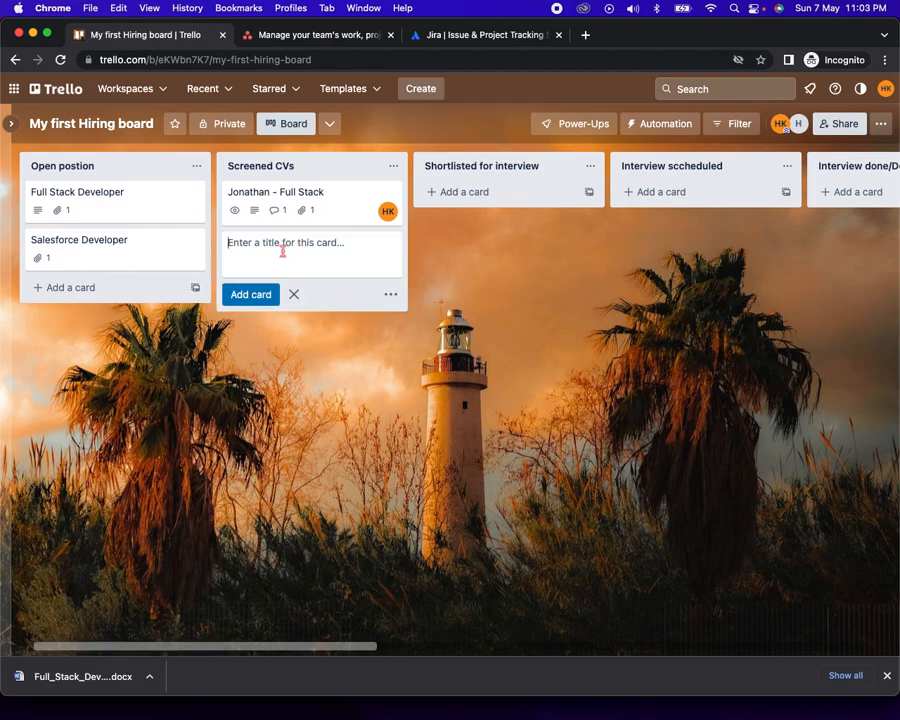
{"action": "type", "text": "Sarah - Salesforce"}
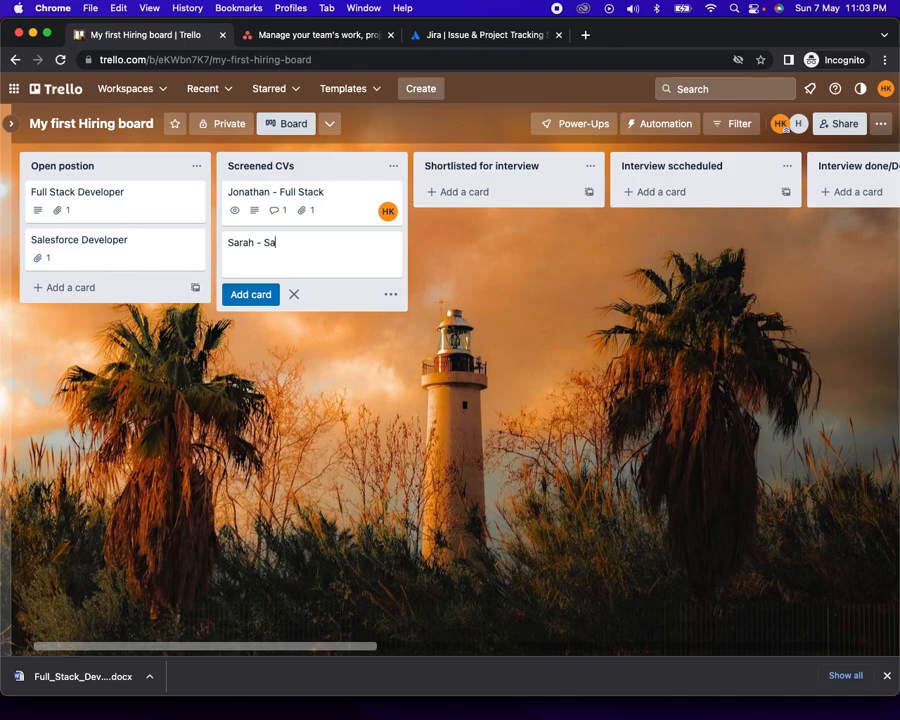
{"action": "left_click", "coordinate": [255, 294]}
Attach Sarah.docx to the Sarah - Salesforce card and assign the second board member
{"action": "left_click", "coordinate": [276, 246]}
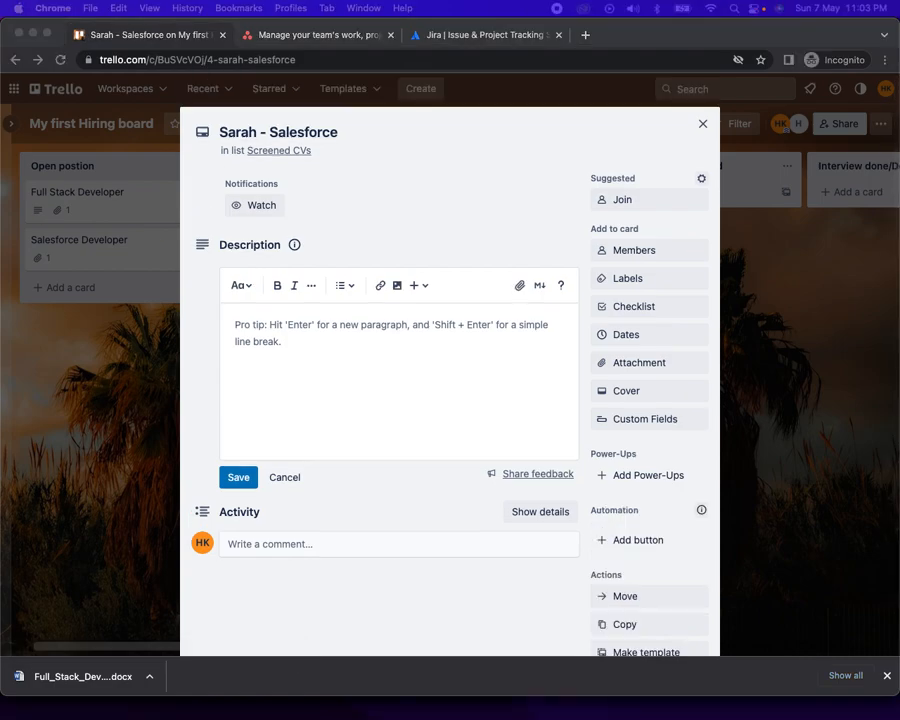
{"action": "left_click_drag", "start_coordinate": [350, 338], "coordinate": [422, 375]}
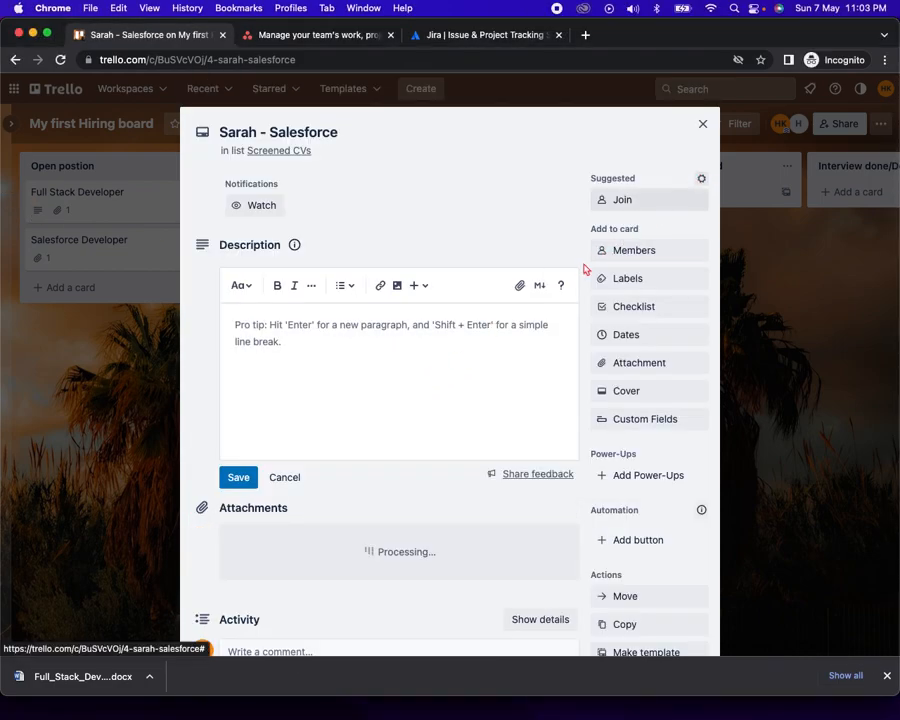
{"action": "left_click", "coordinate": [645, 252]}
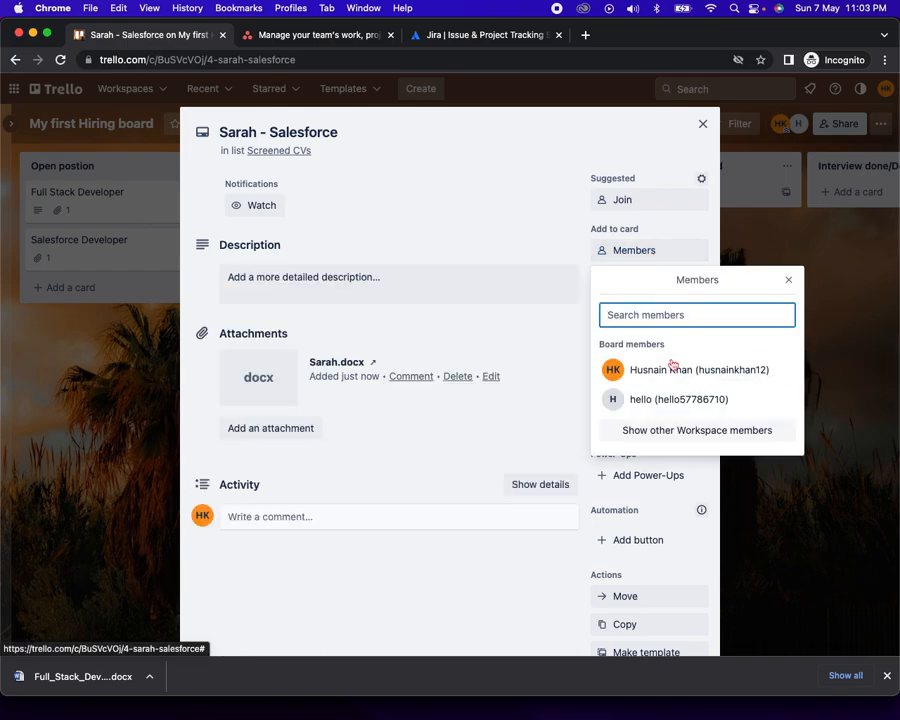
{"action": "left_click", "coordinate": [620, 398]}
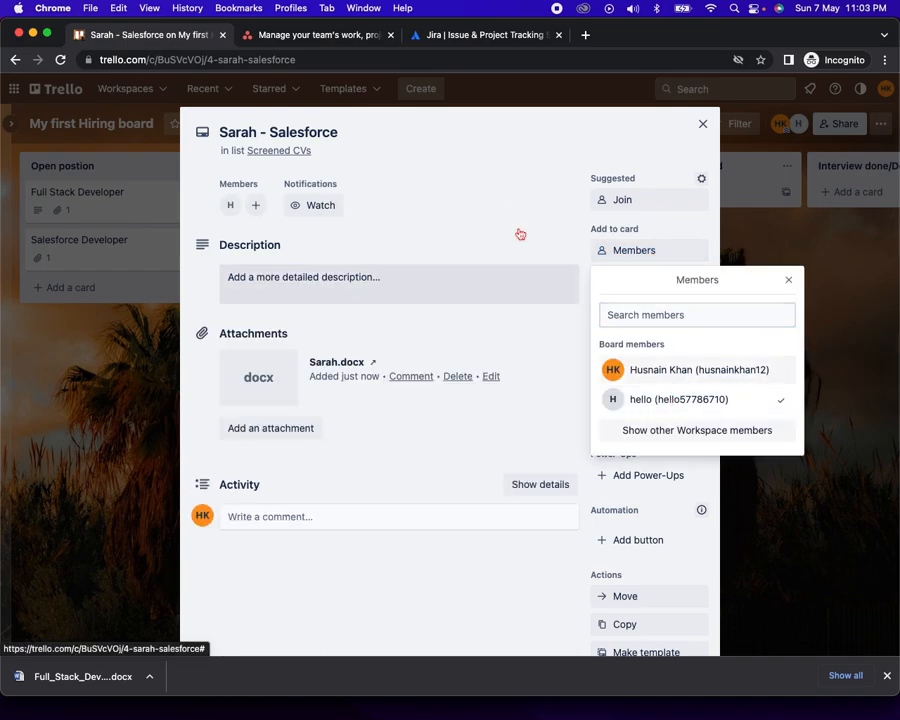
{"action": "left_click", "coordinate": [702, 124]}
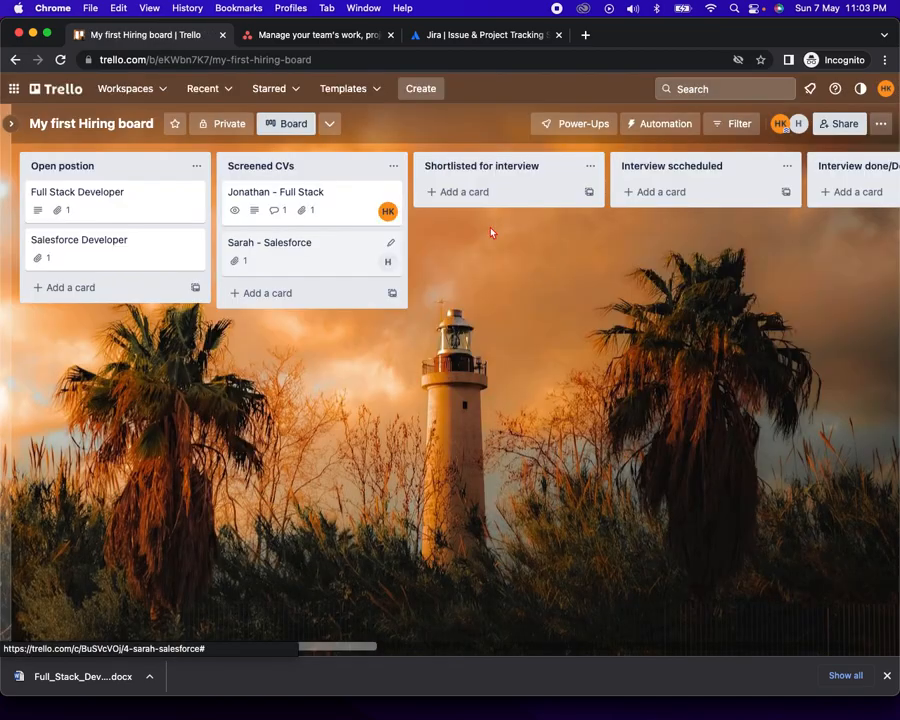
{"action": "left_click", "coordinate": [299, 247]}
Copy the Salesforce Developer job card's link from its Share options
{"action": "scroll", "coordinate": [440, 392], "scroll_direction": "down", "scroll_amount": 3}
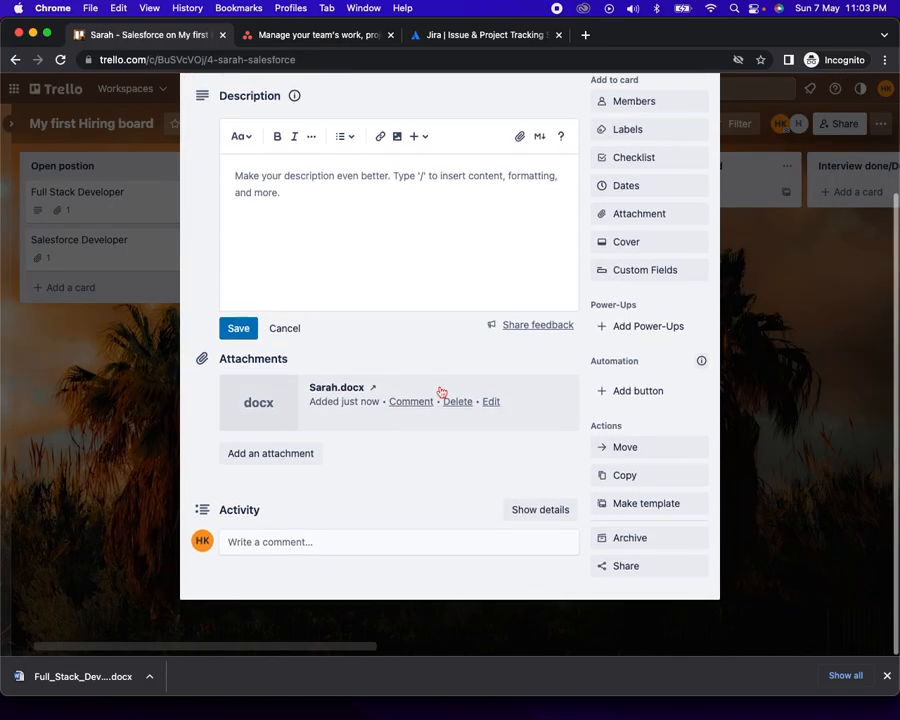
{"action": "scroll", "coordinate": [440, 392], "scroll_direction": "up", "scroll_amount": 3}
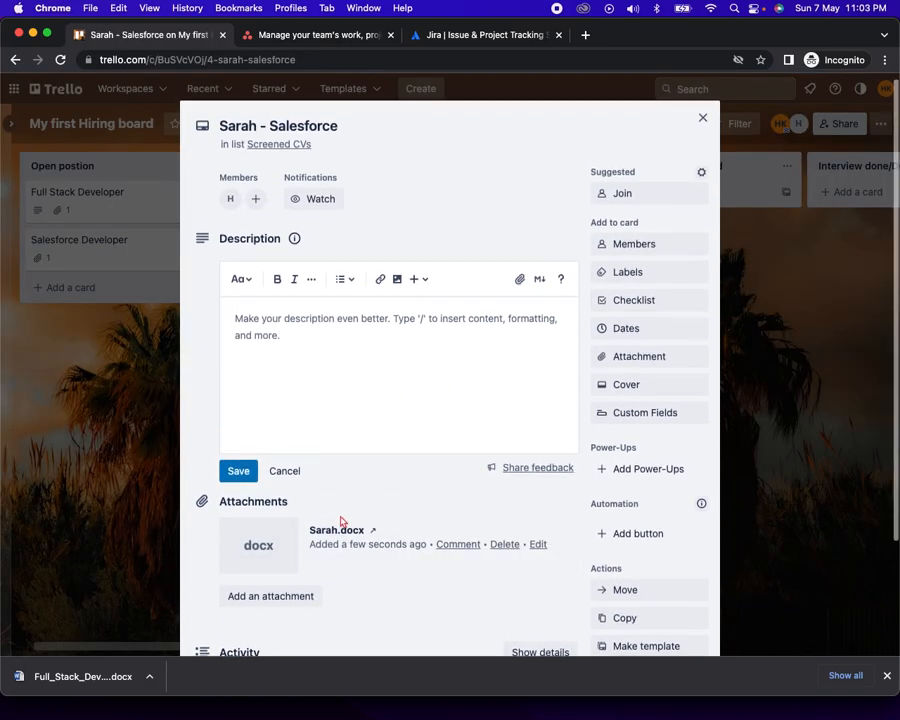
{"action": "scroll", "coordinate": [550, 574], "scroll_direction": "down", "scroll_amount": 2}
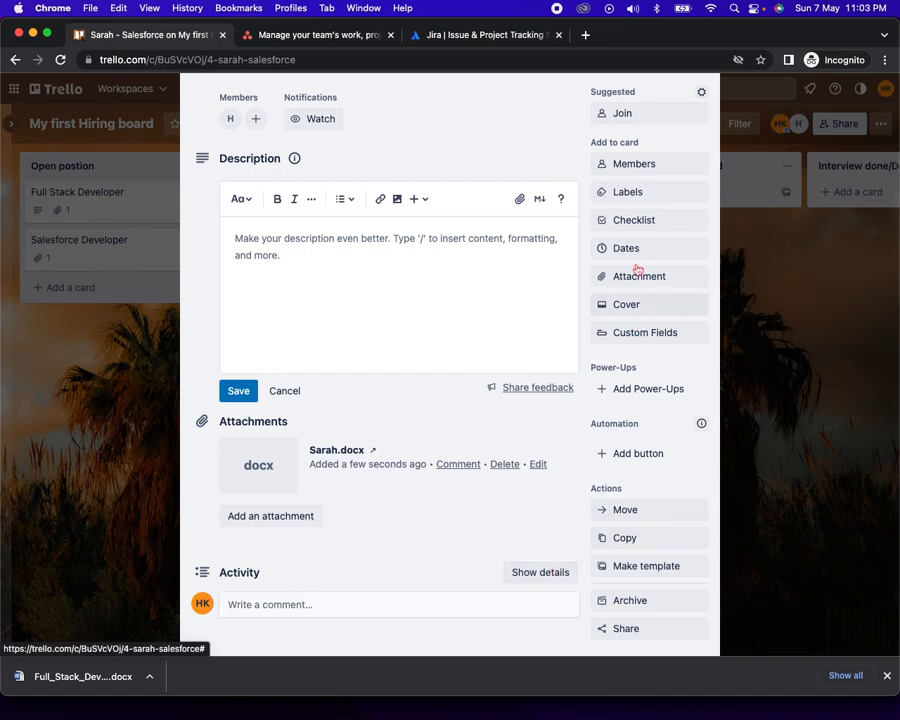
{"action": "left_click", "coordinate": [159, 383]}
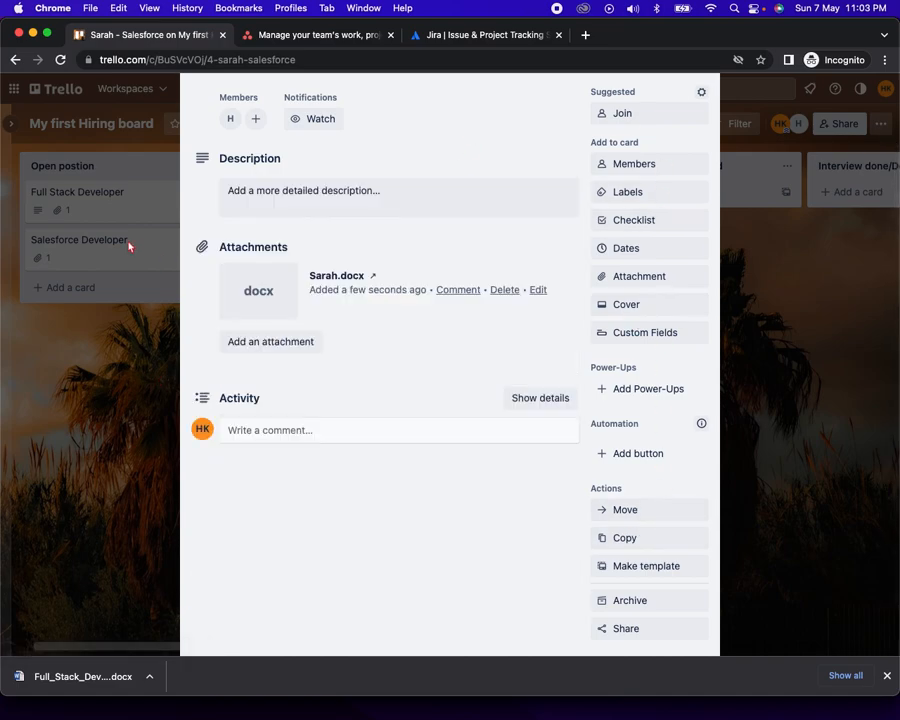
{"action": "left_click", "coordinate": [131, 245]}
{"action": "left_click", "coordinate": [111, 244]}
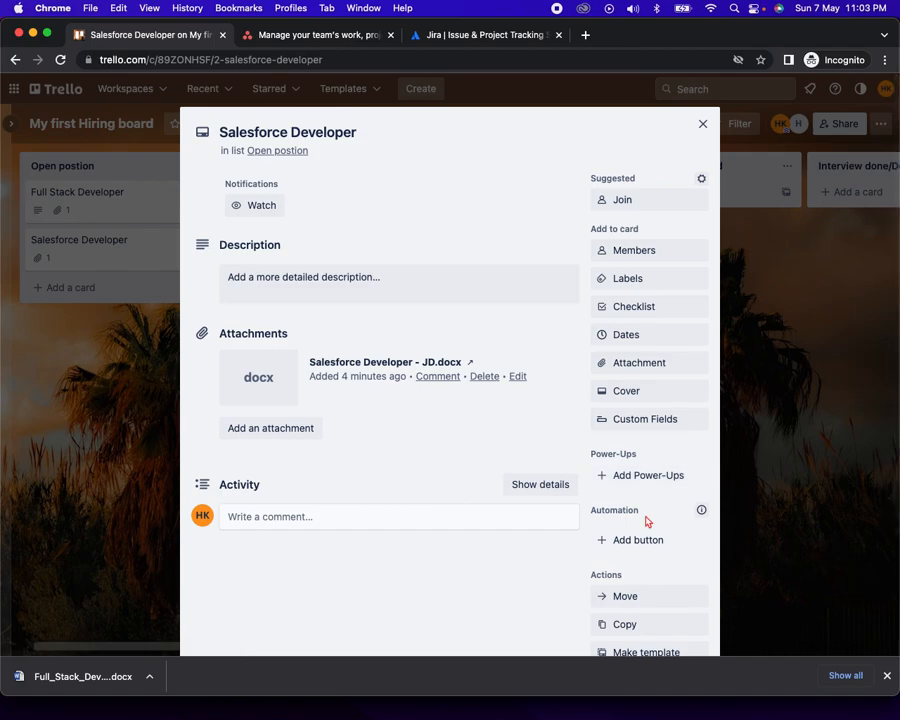
{"action": "scroll", "coordinate": [641, 530], "scroll_direction": "down", "scroll_amount": 3}
{"action": "left_click", "coordinate": [630, 566]}
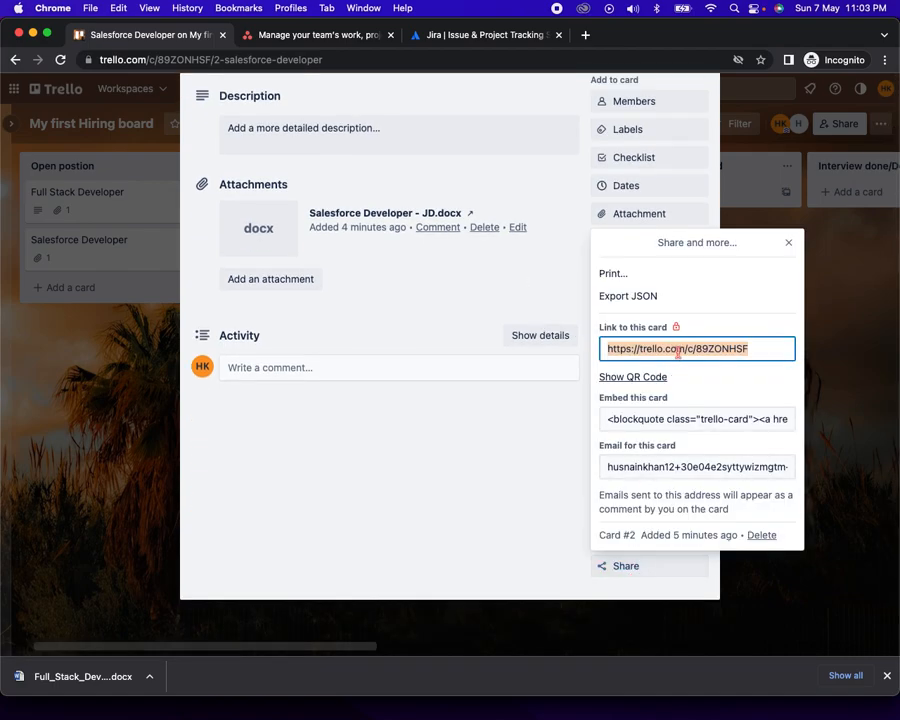
{"action": "left_click", "coordinate": [138, 368]}
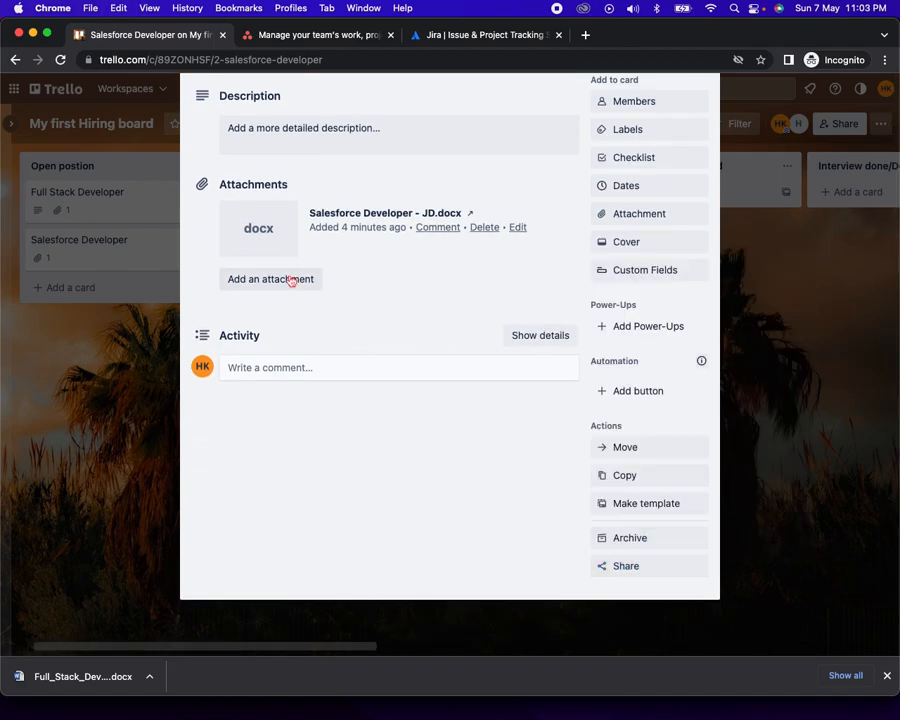
{"action": "key", "text": "Escape"}
Paste the Salesforce Developer link into the Sarah - Salesforce card's description and save it
{"action": "left_click", "coordinate": [321, 238]}
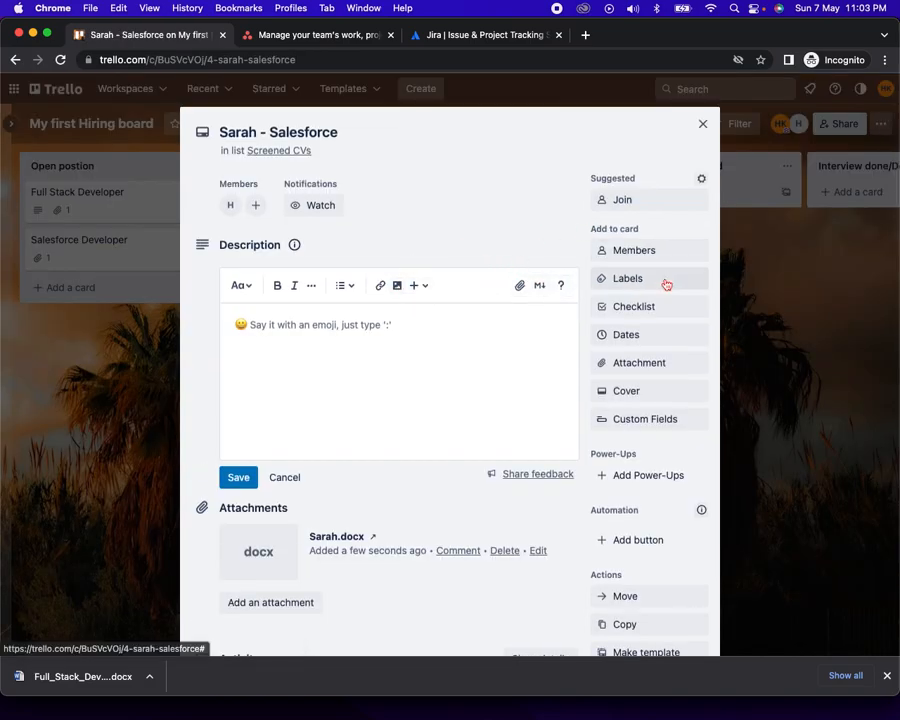
{"action": "left_click", "coordinate": [387, 350]}
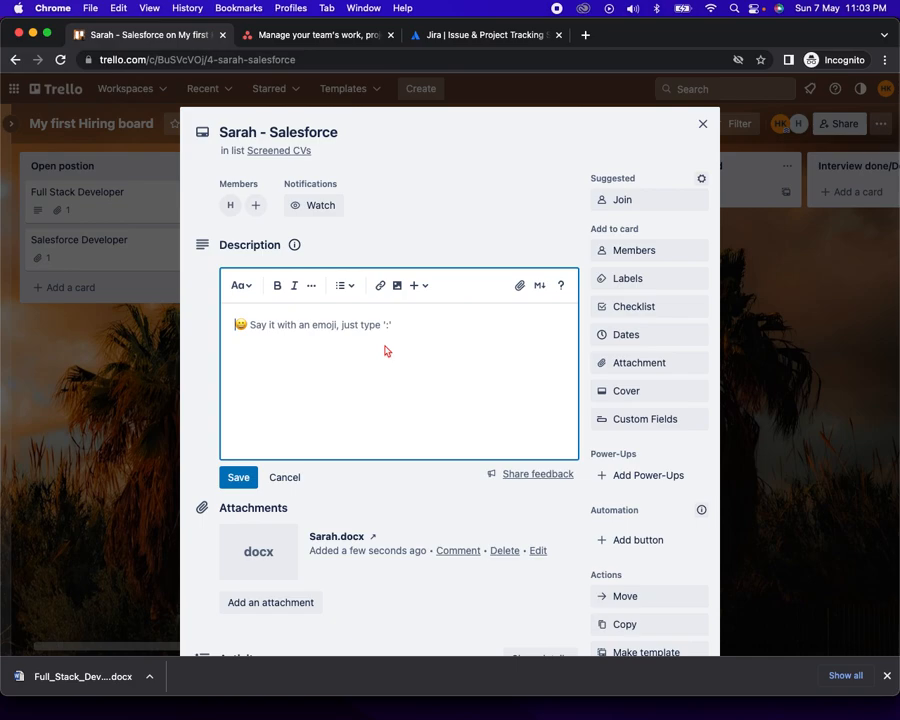
{"action": "left_click", "coordinate": [237, 477]}
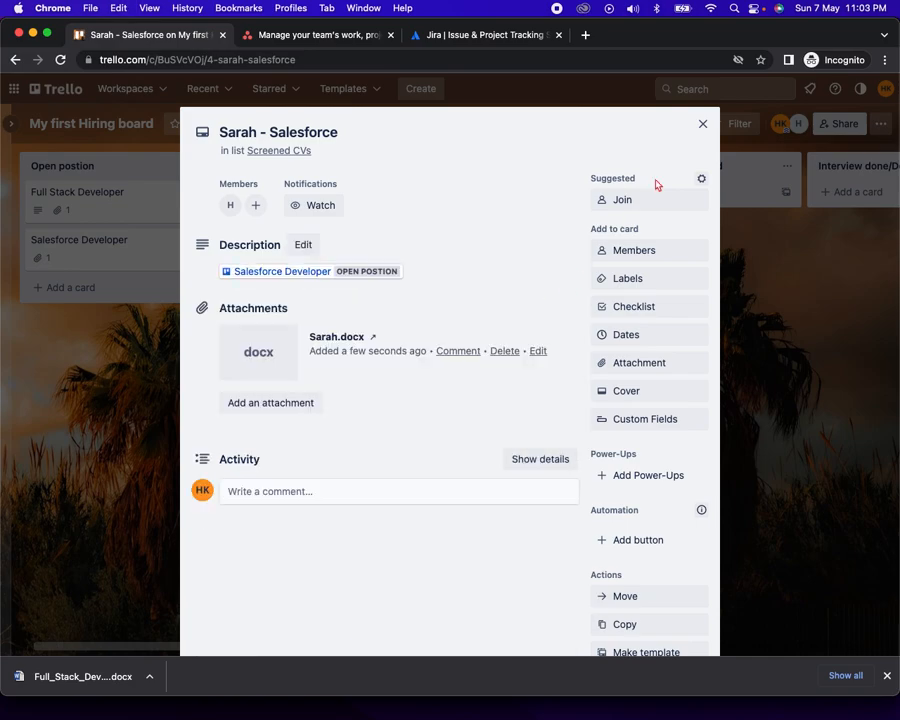
{"action": "left_click", "coordinate": [703, 124]}
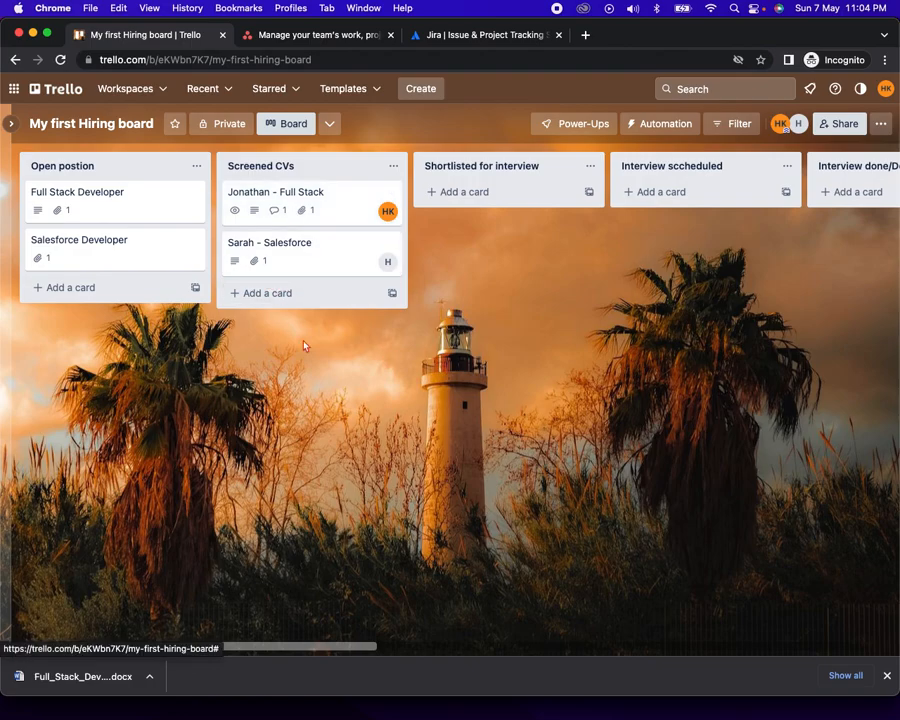
Move the Sarah - Salesforce card to Shortlisted for interview, then on to Interview sccheduled
{"action": "scroll", "coordinate": [320, 380], "scroll_direction": "right", "scroll_amount": 2}
{"action": "scroll", "coordinate": [343, 417], "scroll_direction": "right", "scroll_amount": 1}
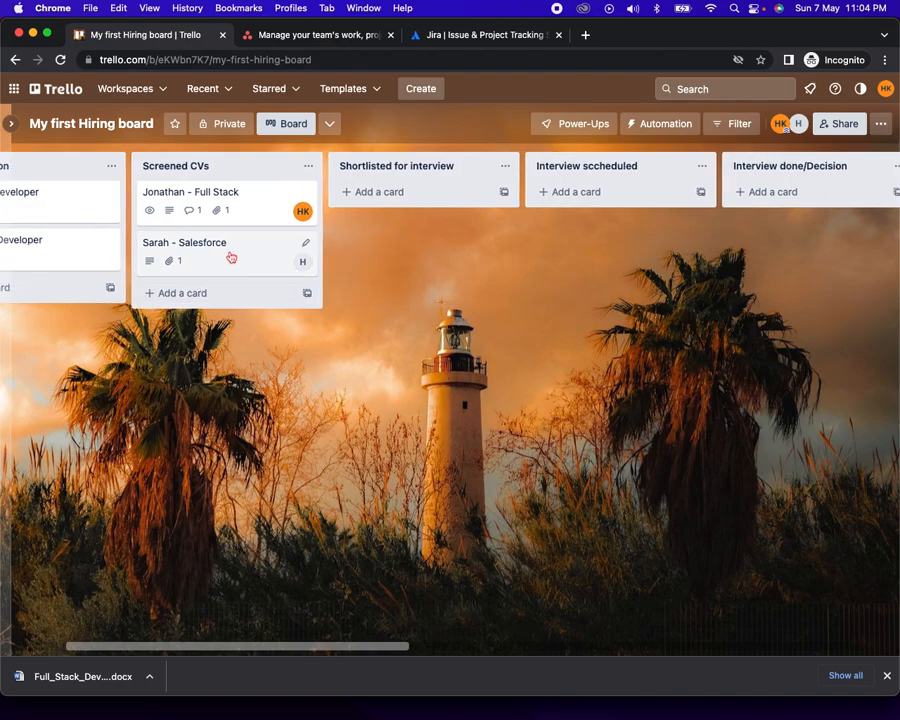
{"action": "left_click_drag", "start_coordinate": [227, 257], "coordinate": [425, 217]}
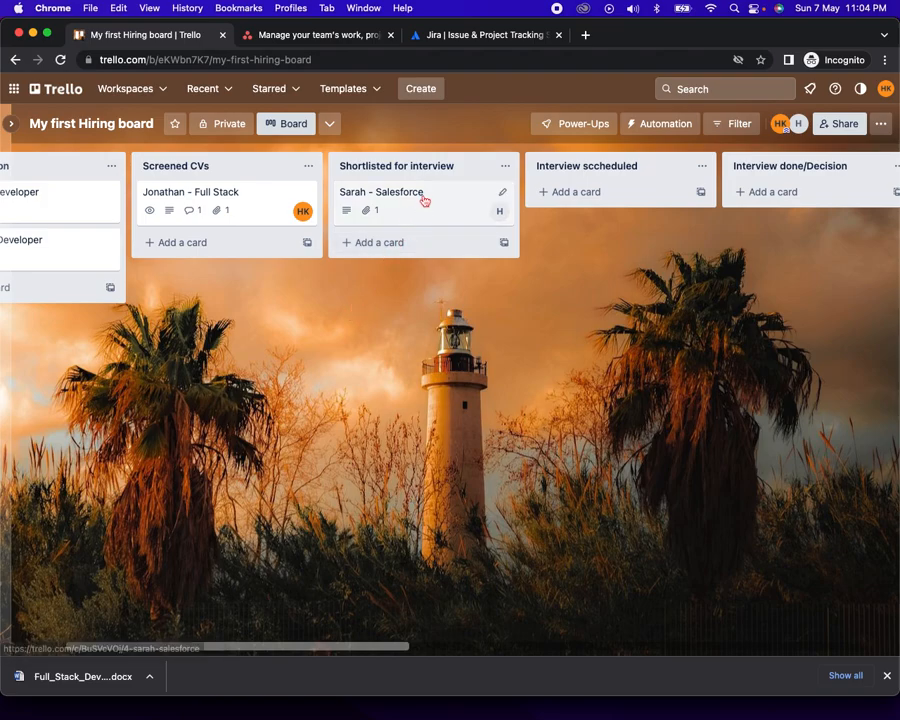
{"action": "left_click_drag", "start_coordinate": [415, 210], "coordinate": [613, 211]}
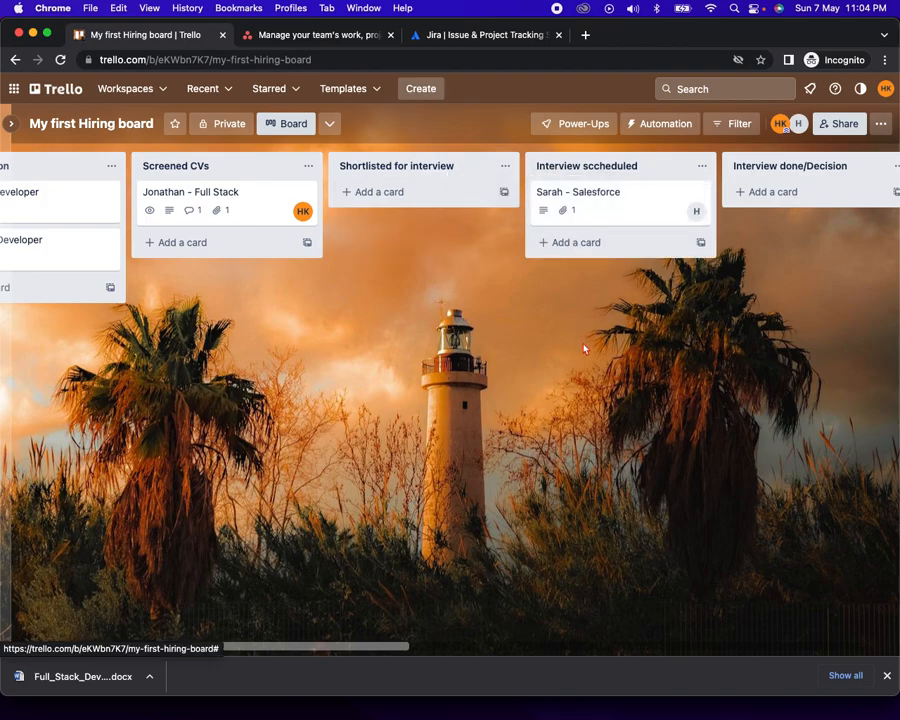
{"action": "scroll", "coordinate": [585, 348], "scroll_direction": "right", "scroll_amount": 3}
Set the Sarah - Salesforce card's due date to May 10 at 11:00 AM
{"action": "left_click", "coordinate": [502, 207]}
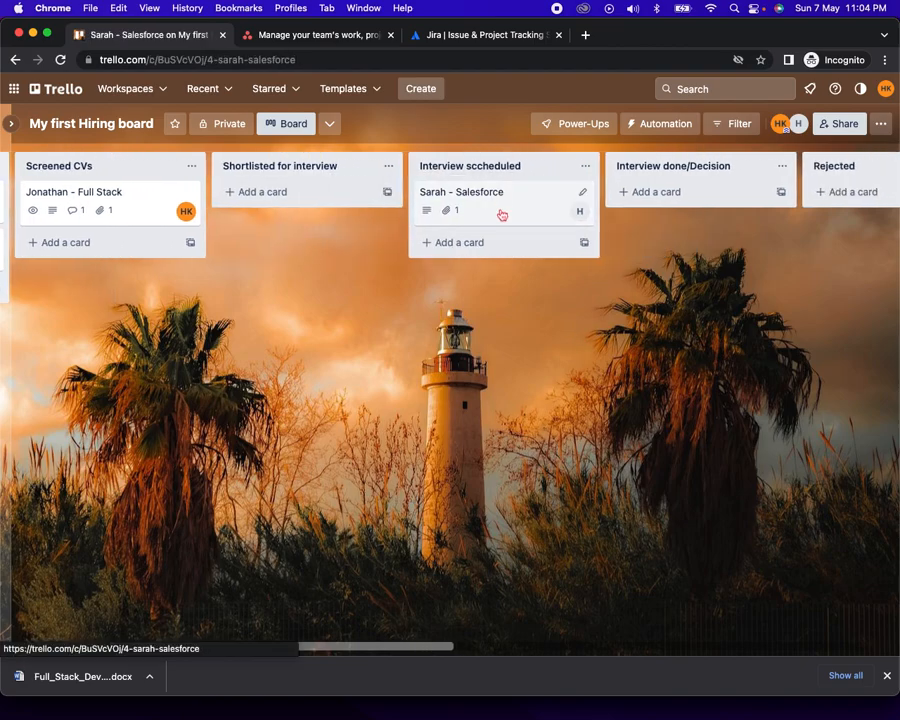
{"action": "left_click", "coordinate": [631, 336]}
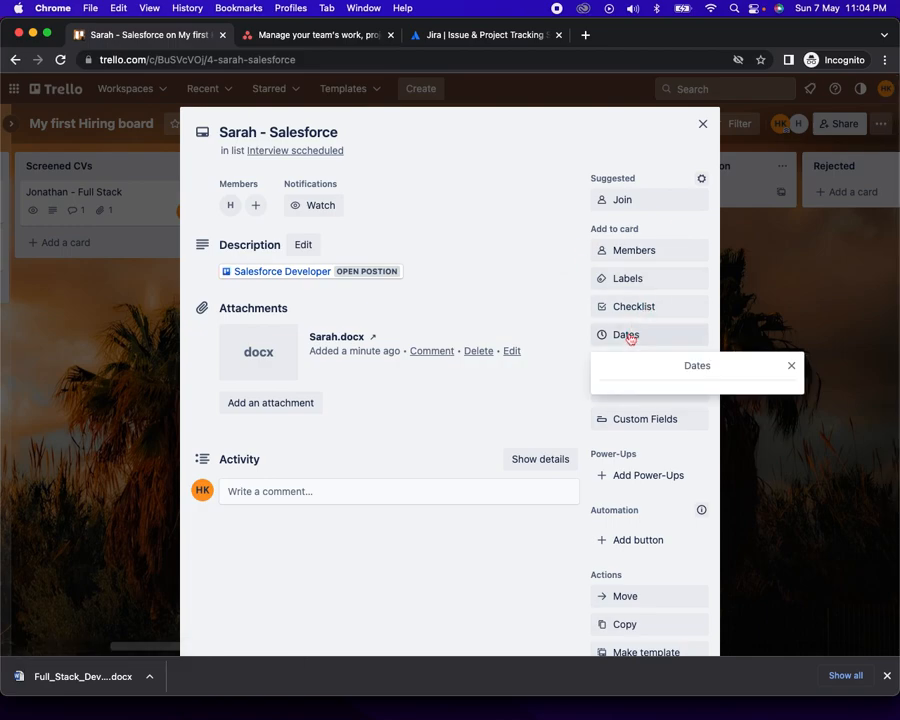
{"action": "left_click", "coordinate": [697, 236]}
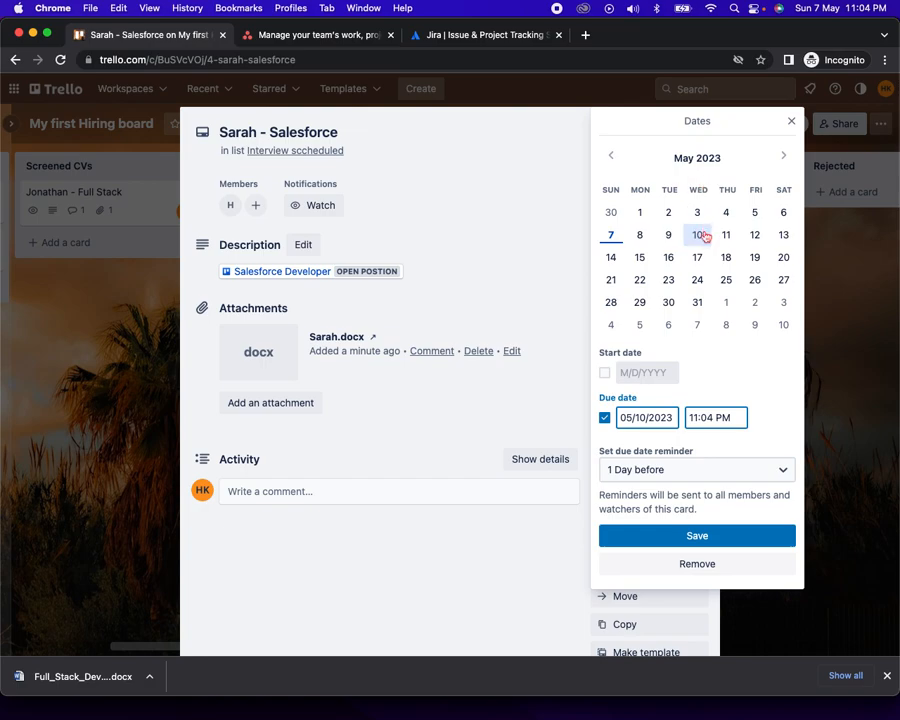
{"action": "left_click", "coordinate": [719, 418]}
{"action": "key", "text": "BackSpace"}
{"action": "type", "text": "A"}
{"action": "key", "text": "Left"}
{"action": "key", "text": "Left"}
{"action": "key", "text": "BackSpace"}
{"action": "type", "text": "0"}
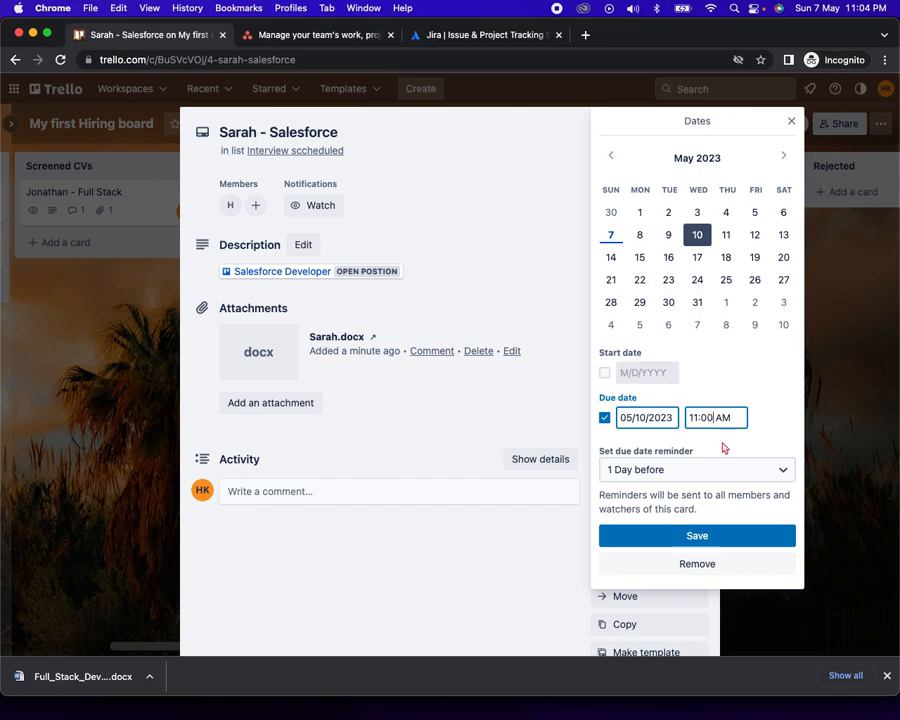
{"action": "left_click", "coordinate": [708, 536]}
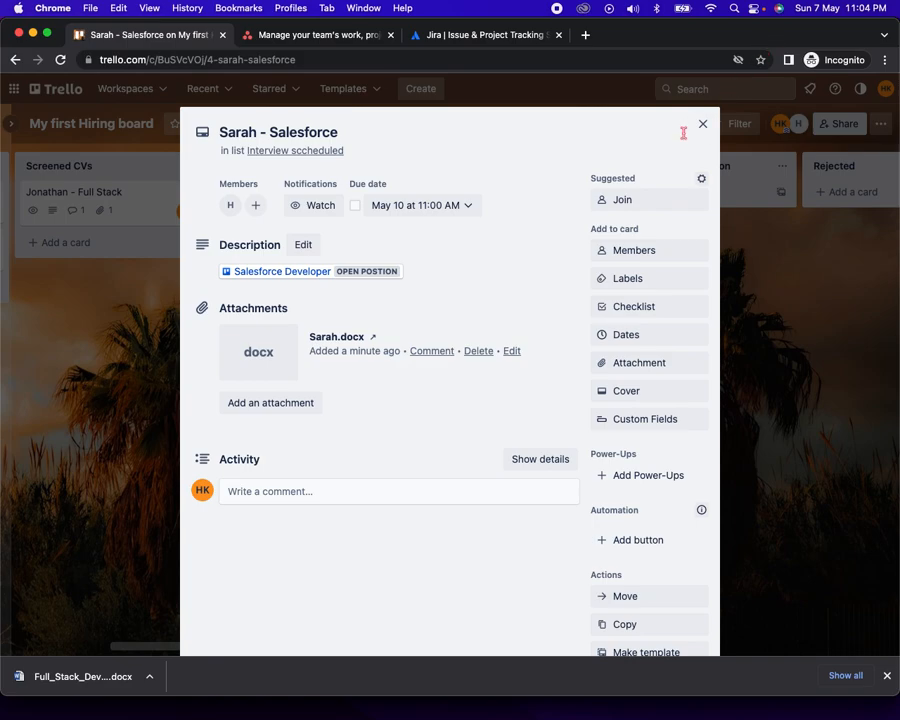
Check the card's assigned members without changes and close the card
{"action": "left_click", "coordinate": [630, 252]}
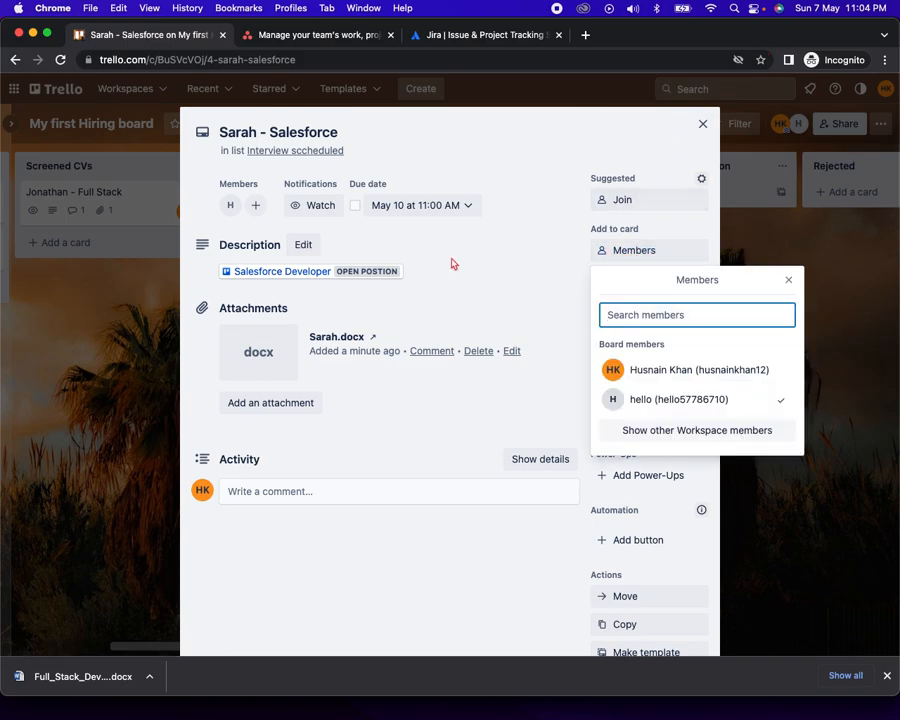
{"action": "left_click", "coordinate": [450, 264]}
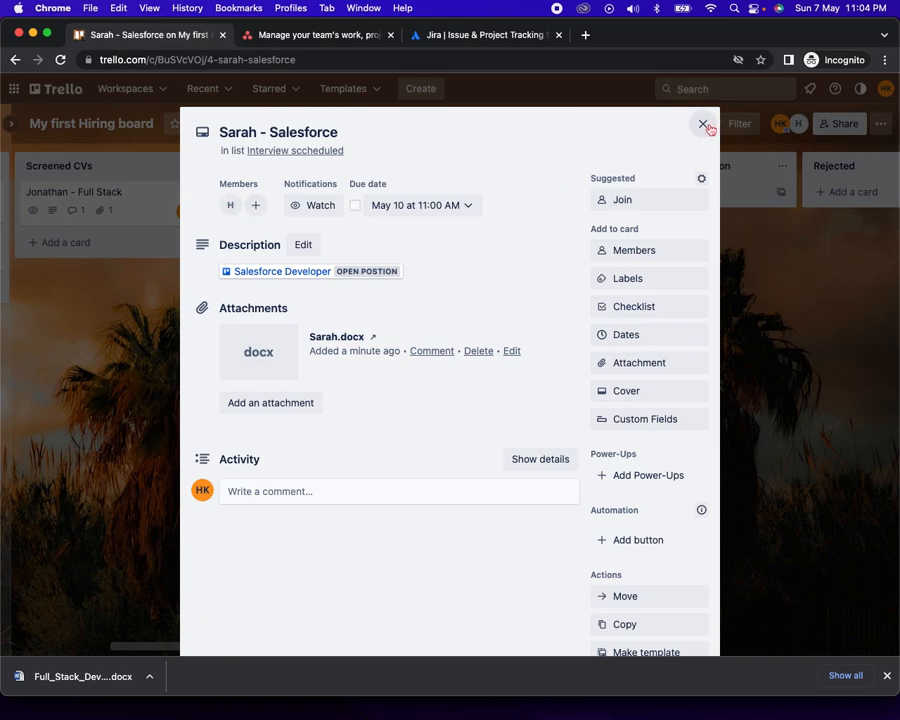
{"action": "left_click", "coordinate": [703, 124]}
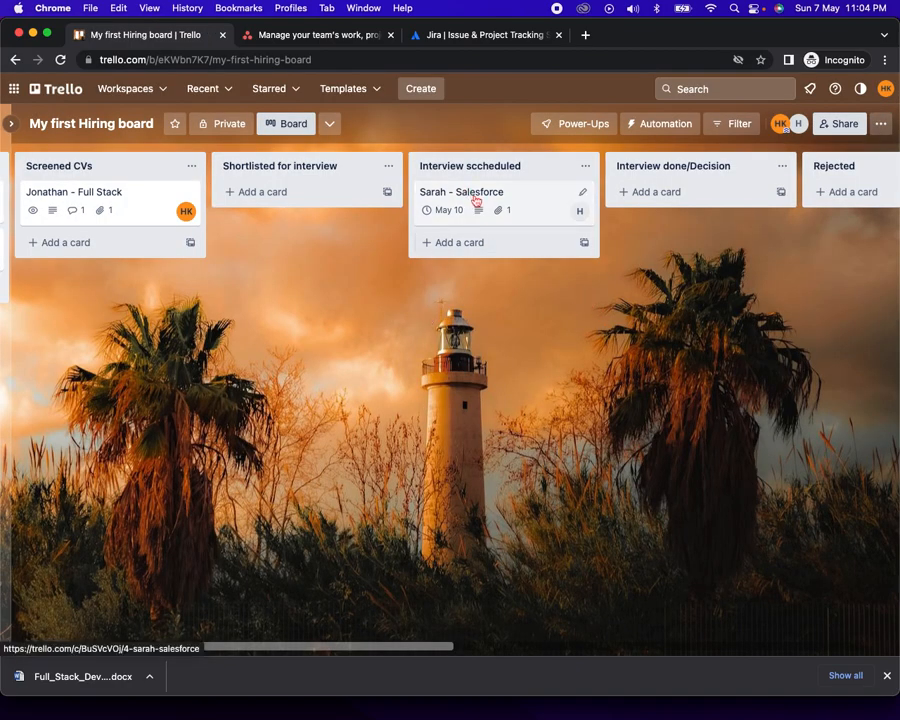
{"action": "scroll", "coordinate": [526, 391], "scroll_direction": "right", "scroll_amount": 5}
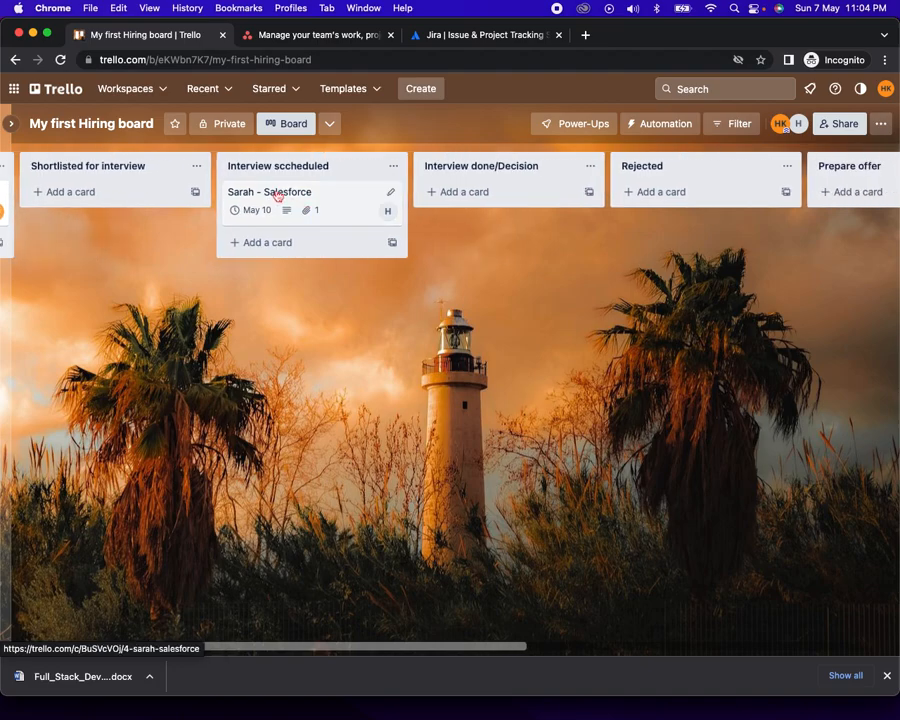
Drag the Sarah - Salesforce card out of Interview sccheduled into Interview done/Decision
{"action": "left_click_drag", "start_coordinate": [280, 196], "coordinate": [482, 187]}
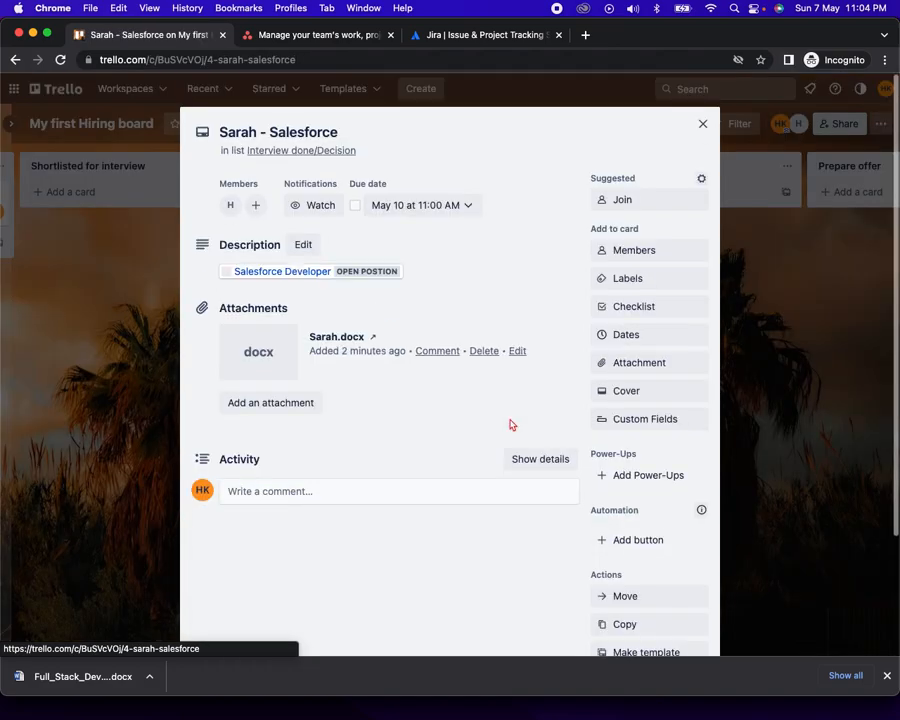
{"action": "scroll", "coordinate": [510, 420], "scroll_direction": "down", "scroll_amount": 3}
{"action": "left_click", "coordinate": [342, 344]}
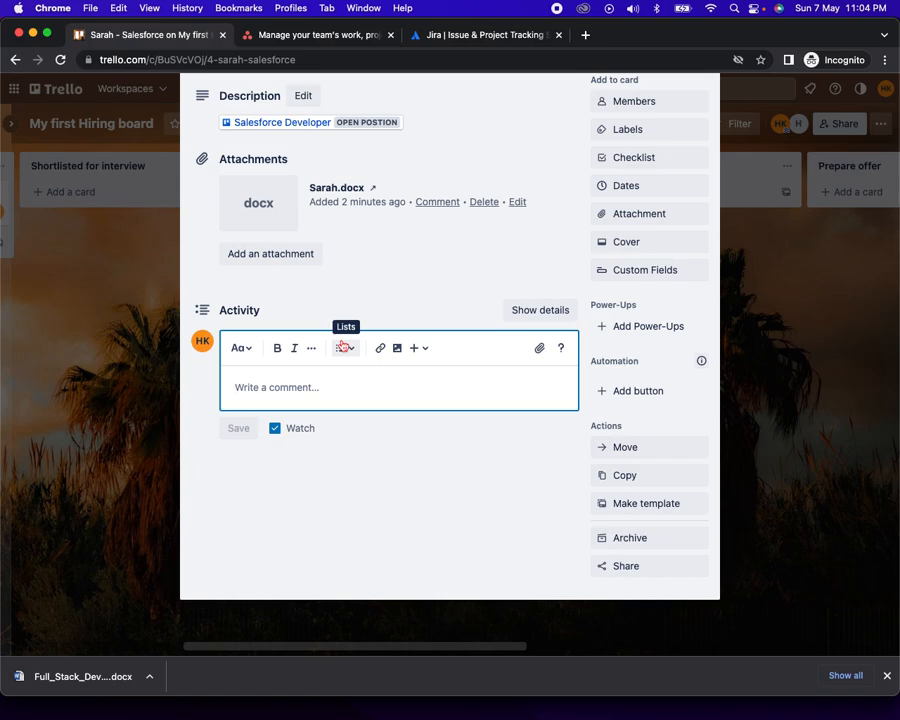
{"action": "scroll", "coordinate": [460, 266], "scroll_direction": "up", "scroll_amount": 3}
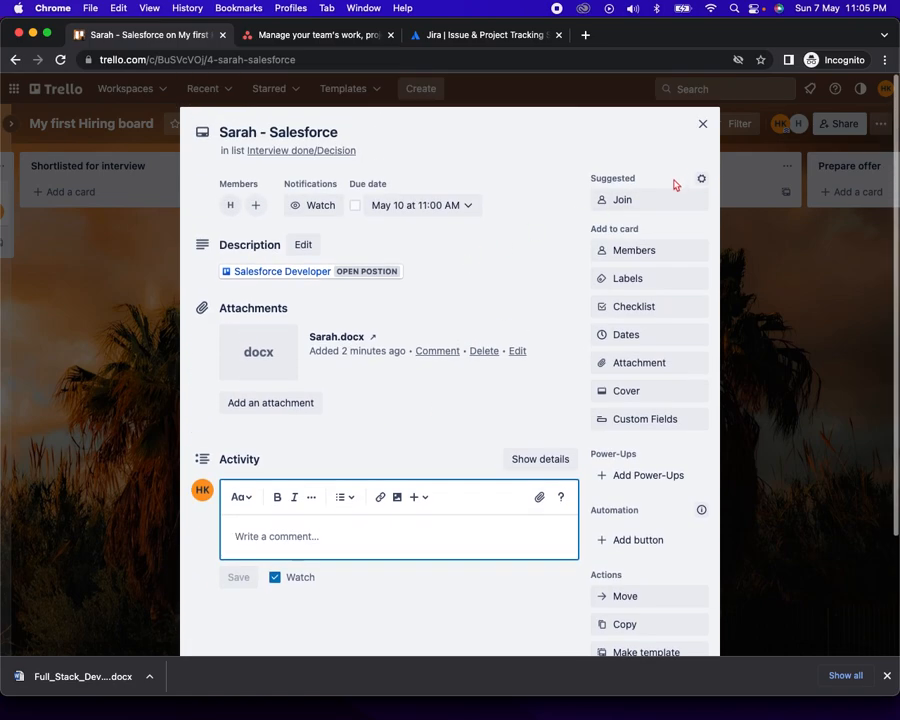
{"action": "left_click", "coordinate": [701, 126]}
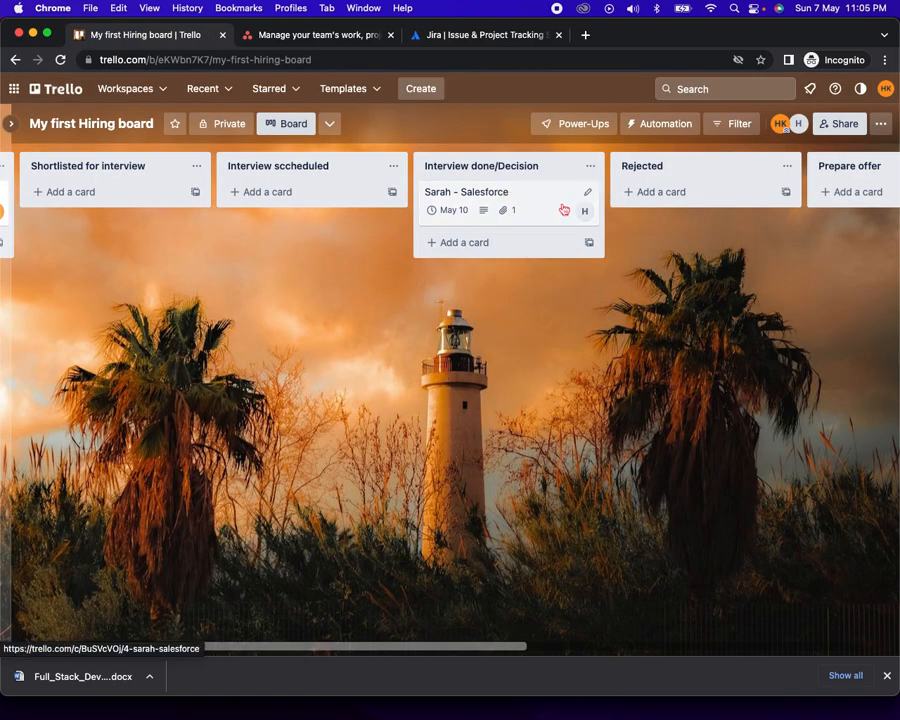
{"action": "scroll", "coordinate": [589, 404], "scroll_direction": "right", "scroll_amount": 3}
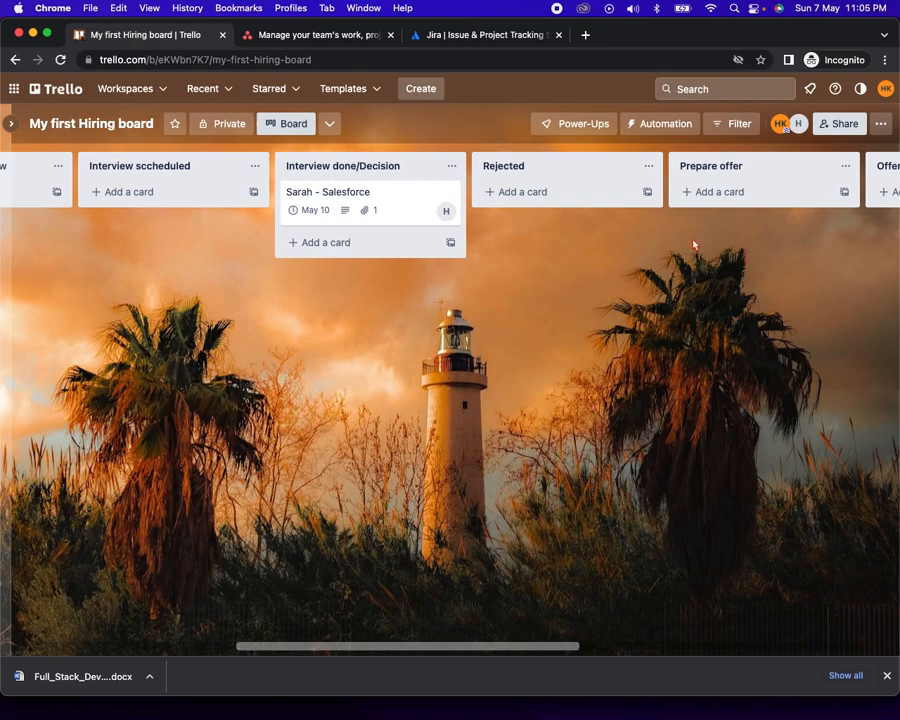
{"action": "scroll", "coordinate": [693, 244], "scroll_direction": "right", "scroll_amount": 5}
{"action": "scroll", "coordinate": [693, 244], "scroll_direction": "right", "scroll_amount": 1}
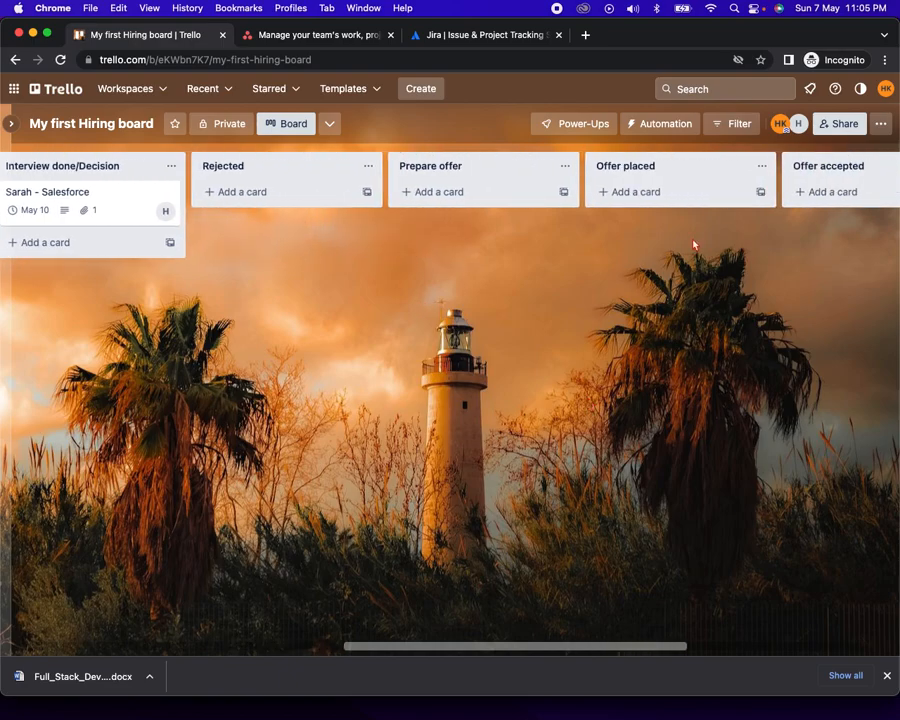
{"action": "scroll", "coordinate": [693, 244], "scroll_direction": "left", "scroll_amount": 17}
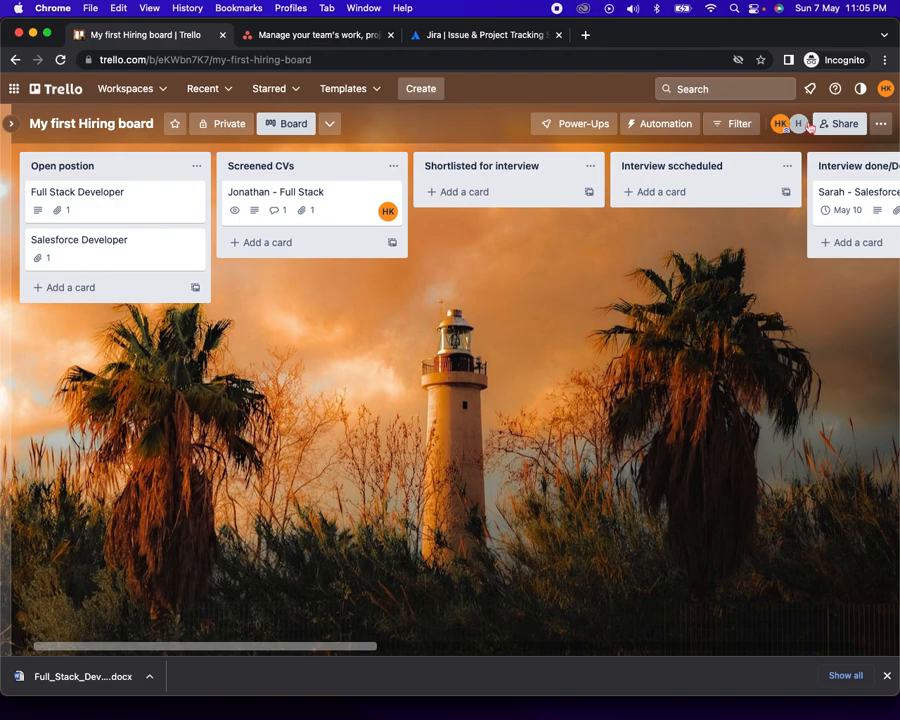
Switch to the Chrome tab showing the Asana homepage
{"action": "left_click", "coordinate": [311, 34]}
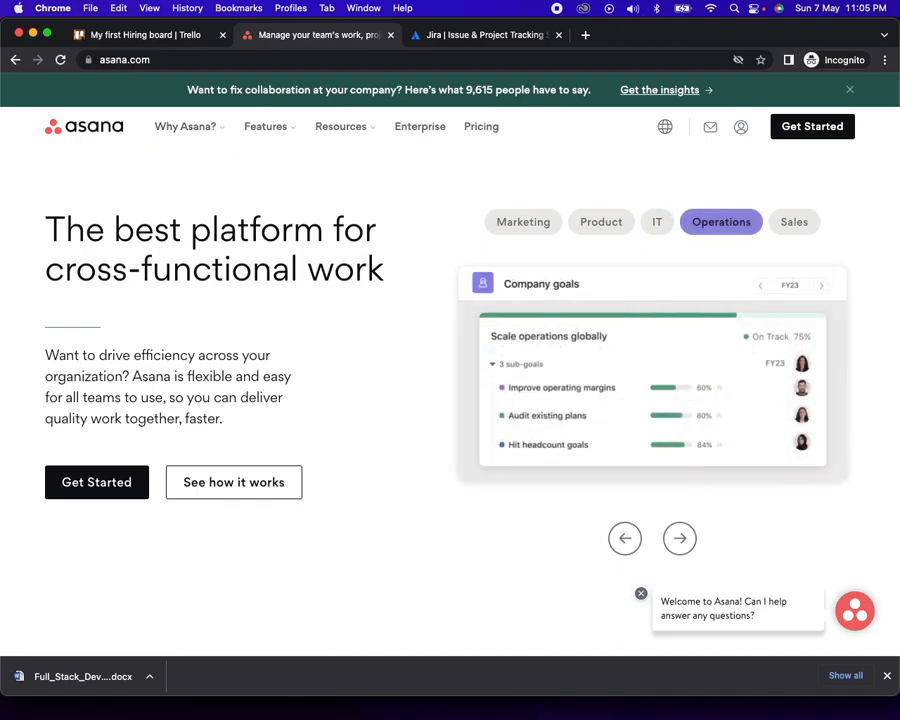
Switch to the Chrome tab showing the Jira Software product page
{"action": "left_click", "coordinate": [482, 38]}
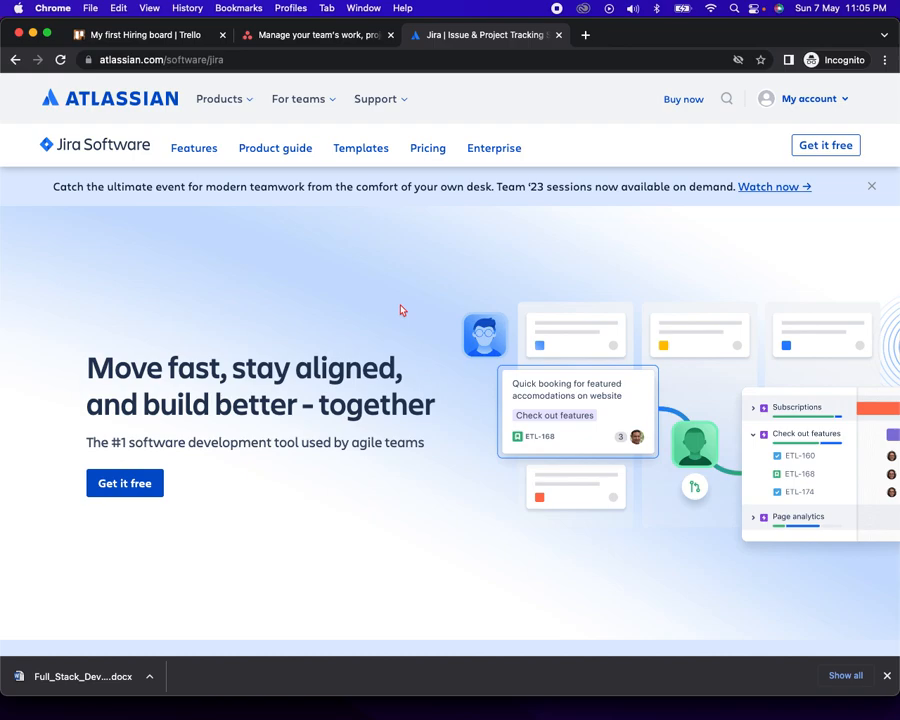
Back on the hiring board, open the Jonathan - Full Stack card and dismiss the Custom Fields offer
{"action": "left_click", "coordinate": [120, 34]}
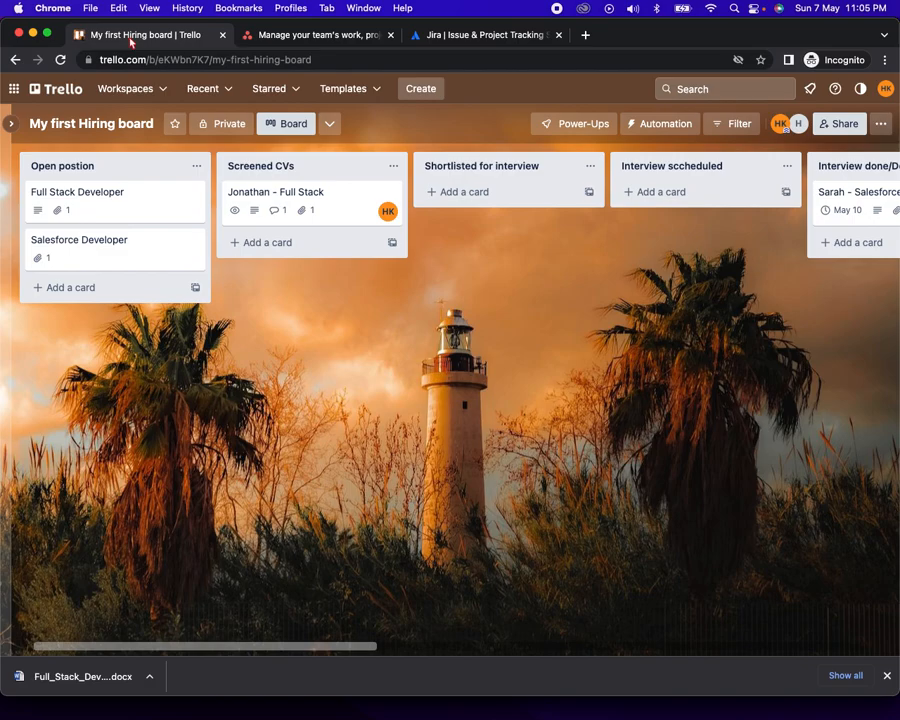
{"action": "left_click", "coordinate": [334, 203]}
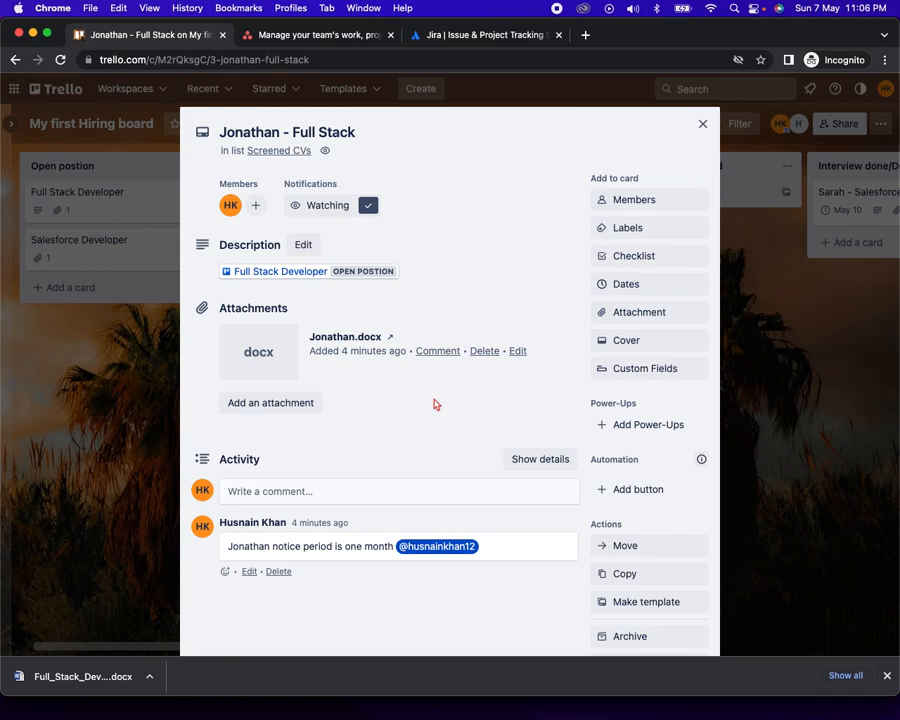
{"action": "scroll", "coordinate": [434, 404], "scroll_direction": "down", "scroll_amount": 2}
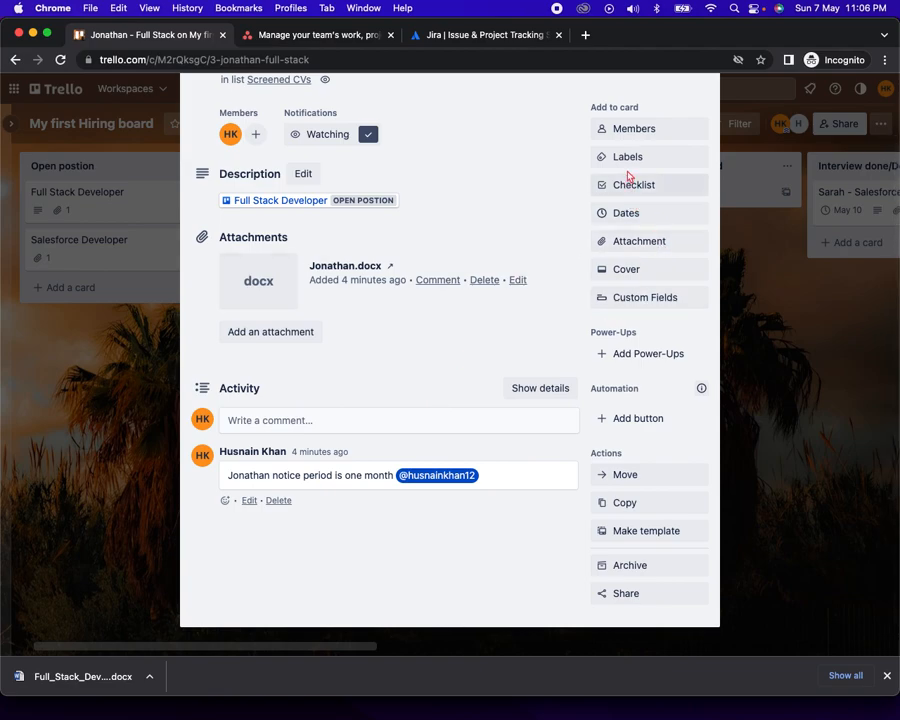
{"action": "left_click", "coordinate": [642, 300]}
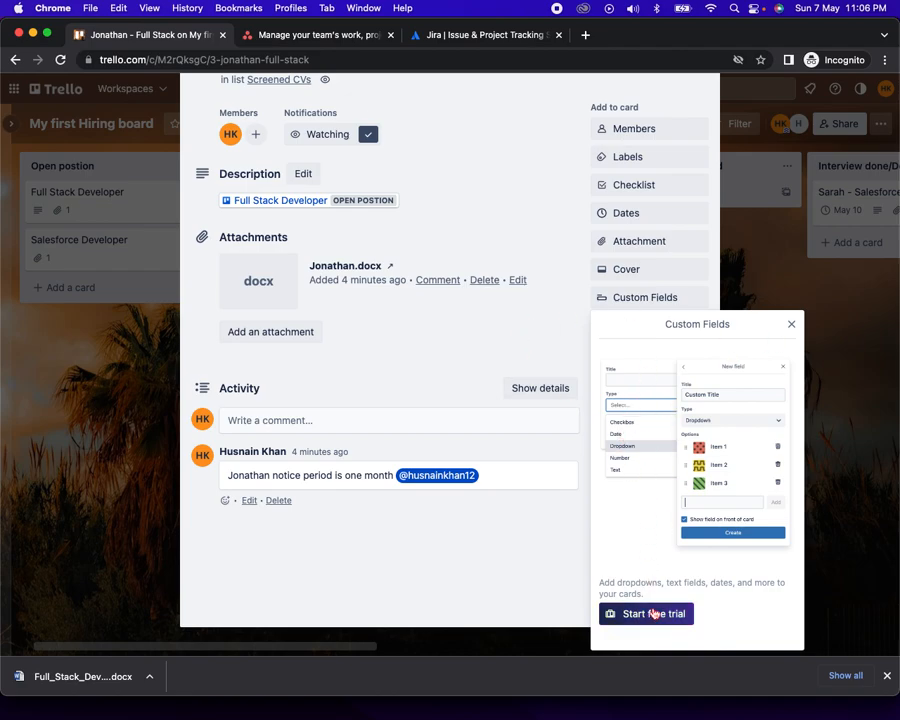
{"action": "left_click", "coordinate": [526, 352]}
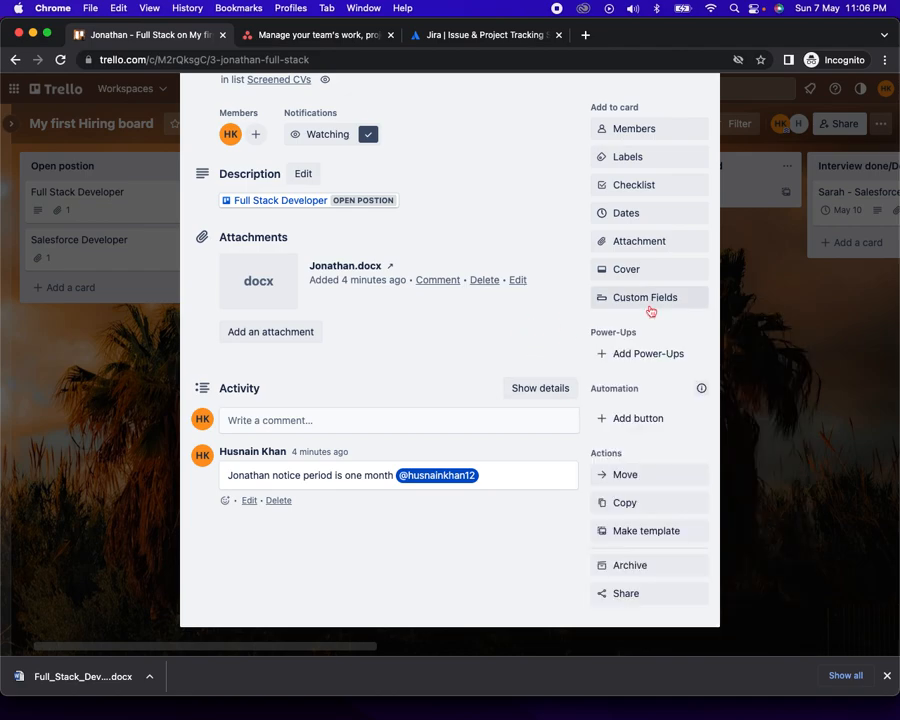
{"action": "scroll", "coordinate": [650, 311], "scroll_direction": "up", "scroll_amount": 1}
Add a checklist named 'Interview screening questions' to the Jonathan card
{"action": "left_click", "coordinate": [634, 201]}
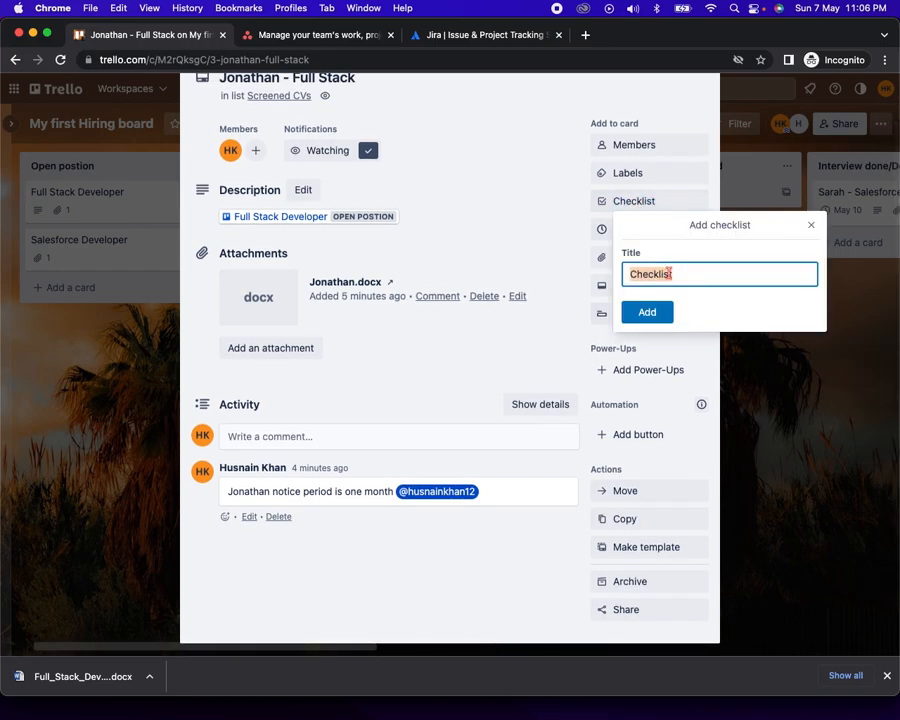
{"action": "type", "text": "Interview screening "}
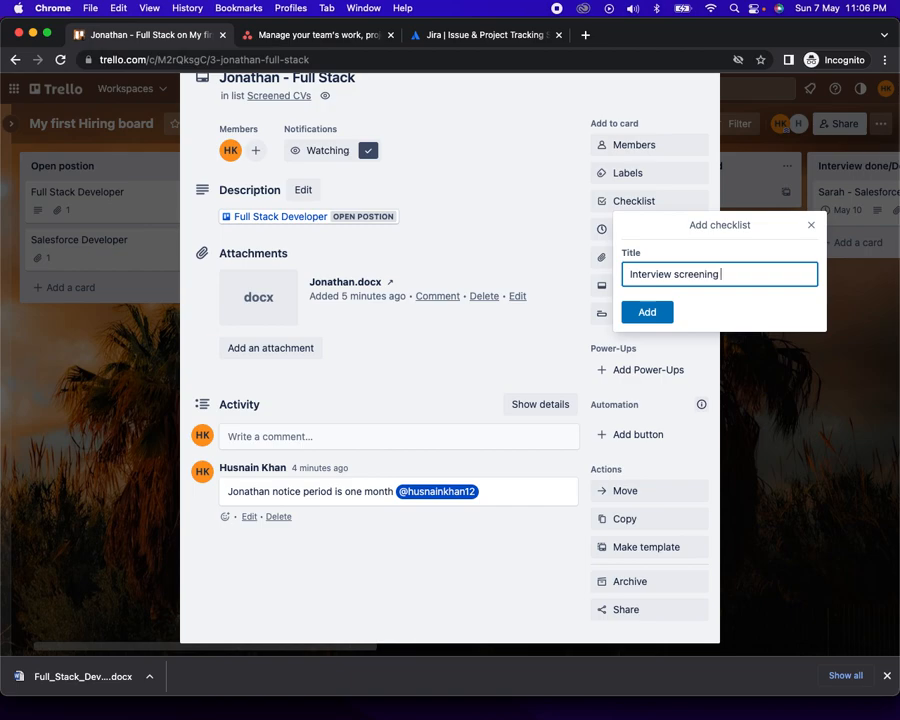
{"action": "type", "text": "questions"}
{"action": "left_click", "coordinate": [645, 310]}
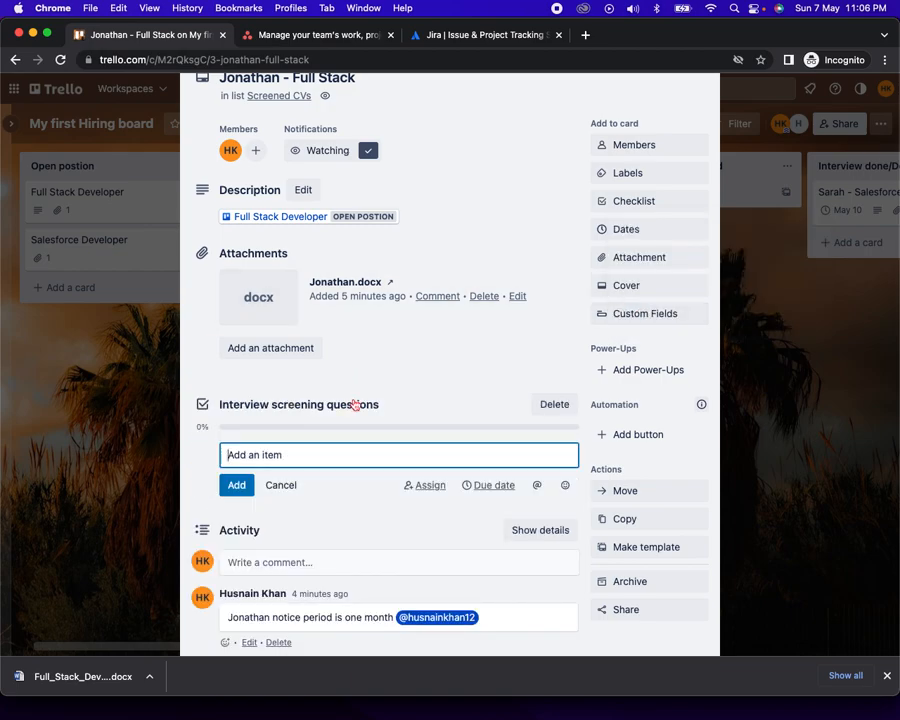
{"action": "scroll", "coordinate": [356, 405], "scroll_direction": "down", "scroll_amount": 2}
{"action": "scroll", "coordinate": [358, 400], "scroll_direction": "up", "scroll_amount": 2}
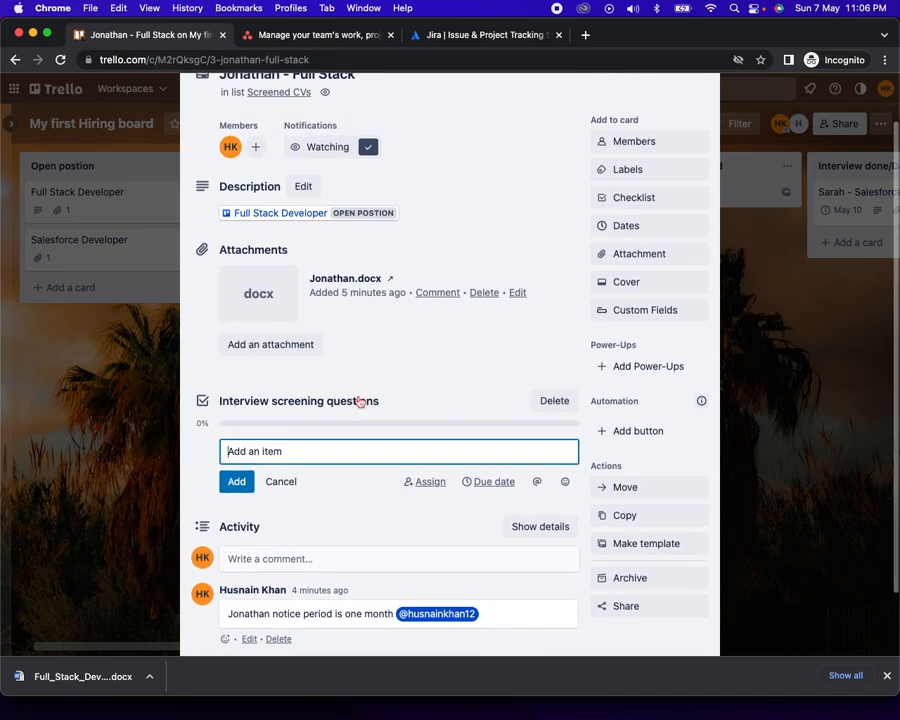
{"action": "scroll", "coordinate": [358, 401], "scroll_direction": "up", "scroll_amount": 1}
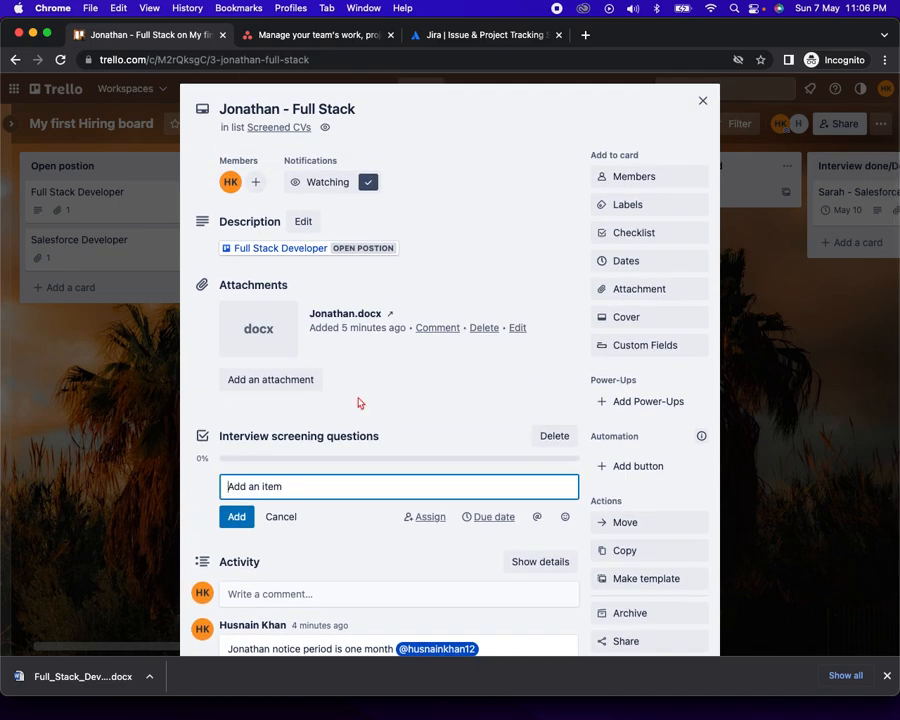
{"action": "scroll", "coordinate": [360, 403], "scroll_direction": "down", "scroll_amount": 1}
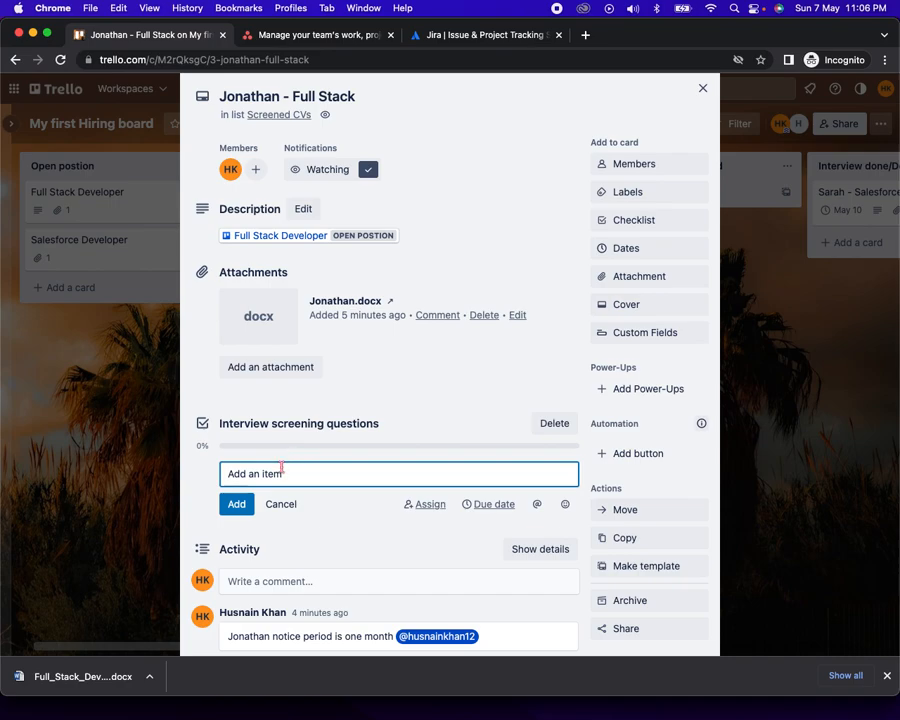
Add checklist items 'Ask about availiblity', 'Ask about sala' and 'Ask about joining dates'
{"action": "type", "text": "Ask about availiblity"}
{"action": "left_click", "coordinate": [237, 504]}
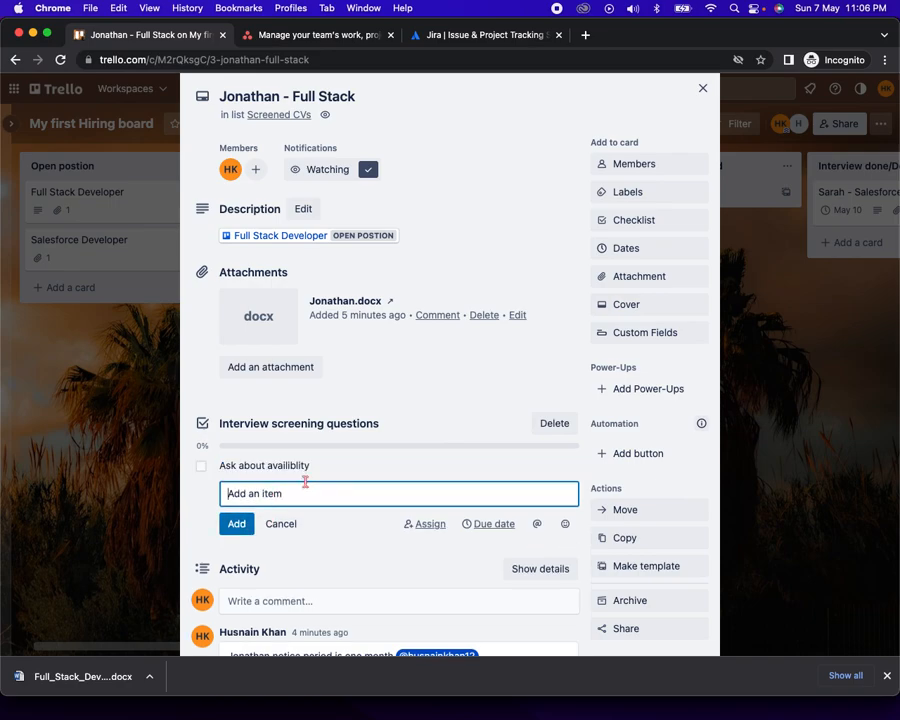
{"action": "type", "text": "Ask about salary expectations"}
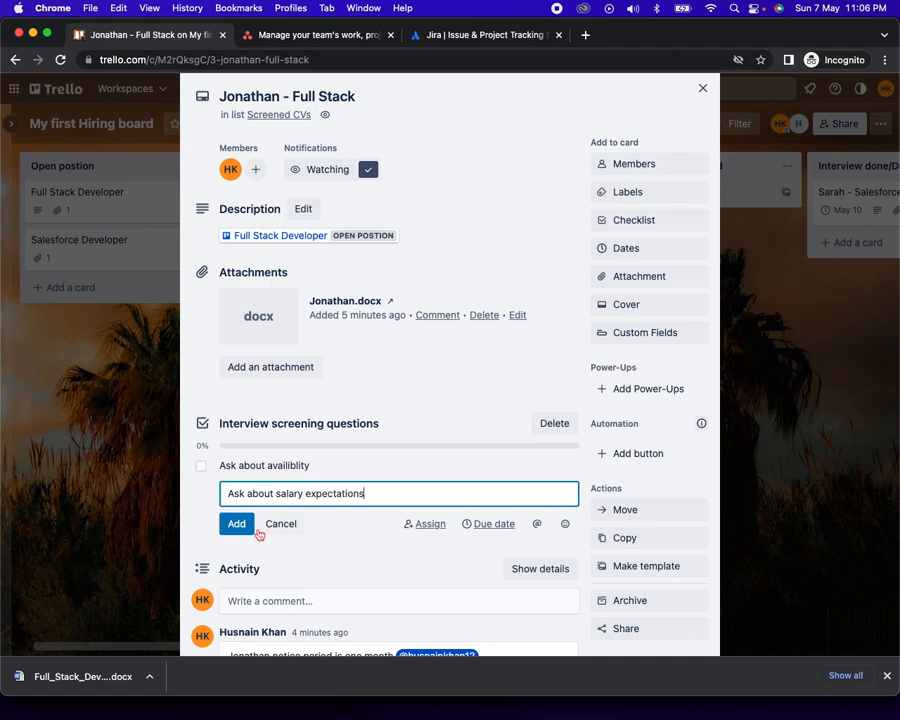
{"action": "left_click", "coordinate": [251, 526]}
{"action": "type", "text": "Ask about"}
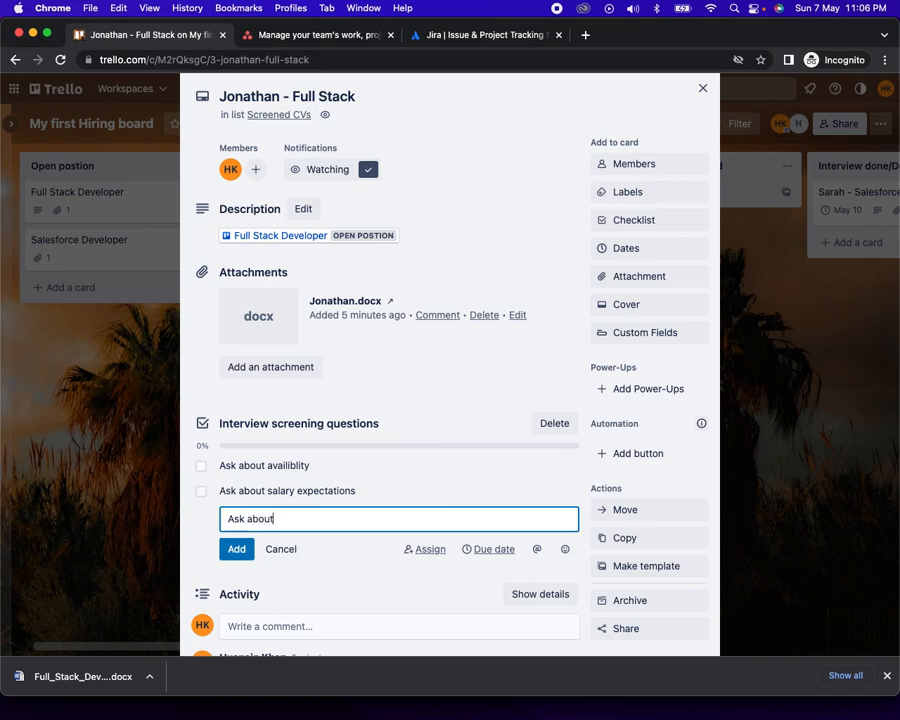
{"action": "type", "text": " joining dates"}
{"action": "left_click", "coordinate": [236, 548]}
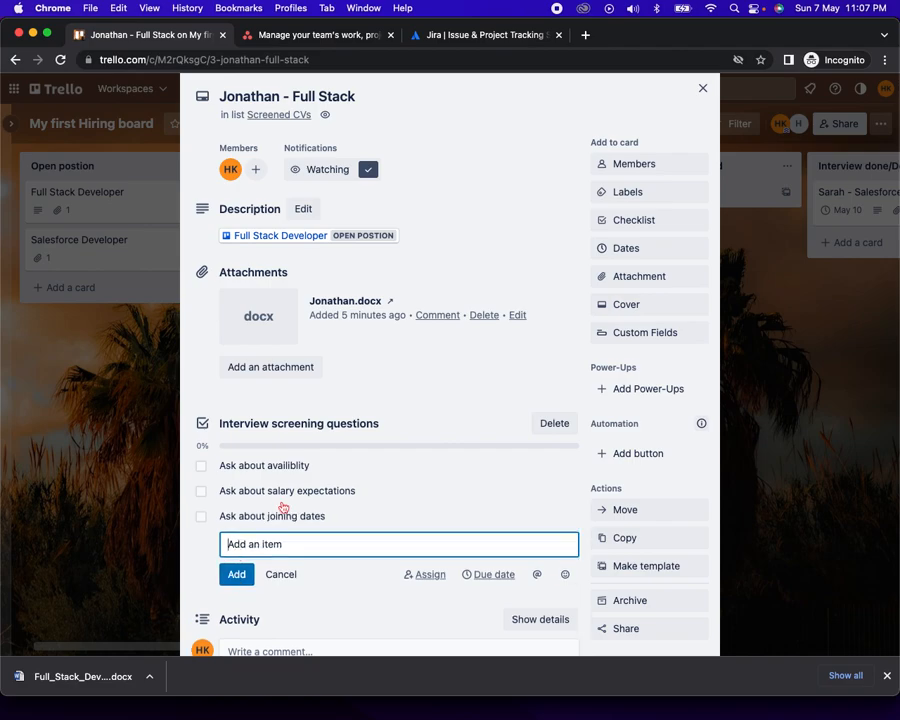
{"action": "left_click", "coordinate": [316, 606]}
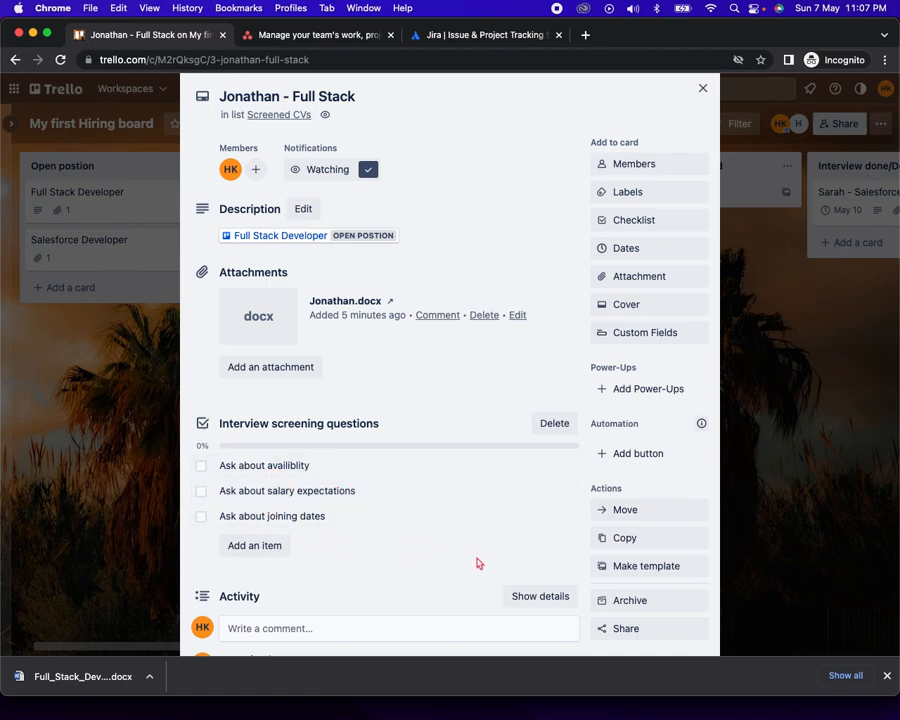
Check off the availability, salary and joining-dates items so the checklist reaches 100%
{"action": "scroll", "coordinate": [334, 582], "scroll_direction": "down", "scroll_amount": 2}
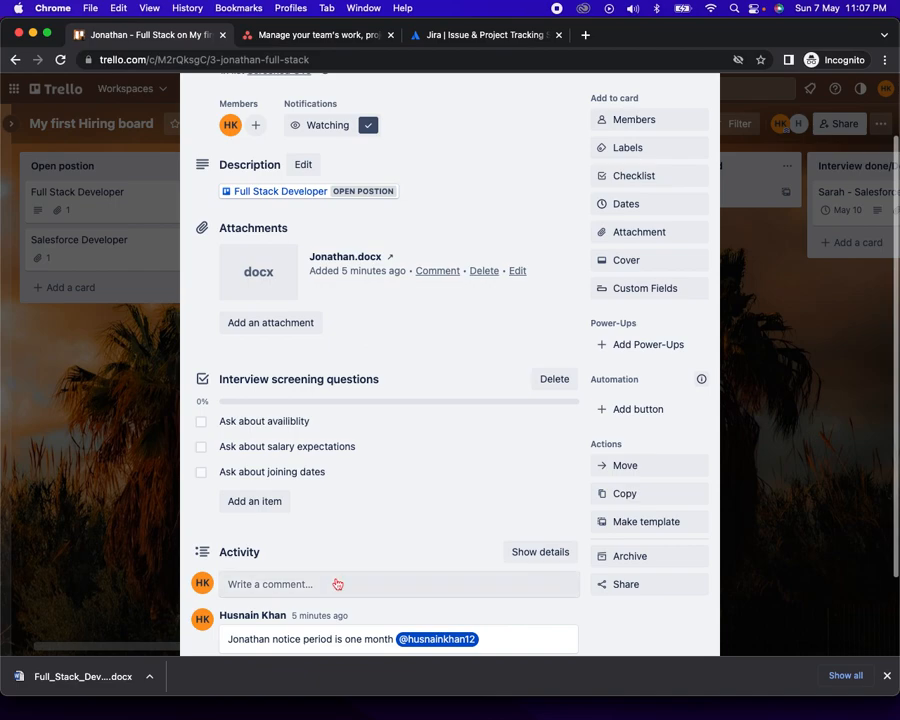
{"action": "left_click", "coordinate": [201, 421]}
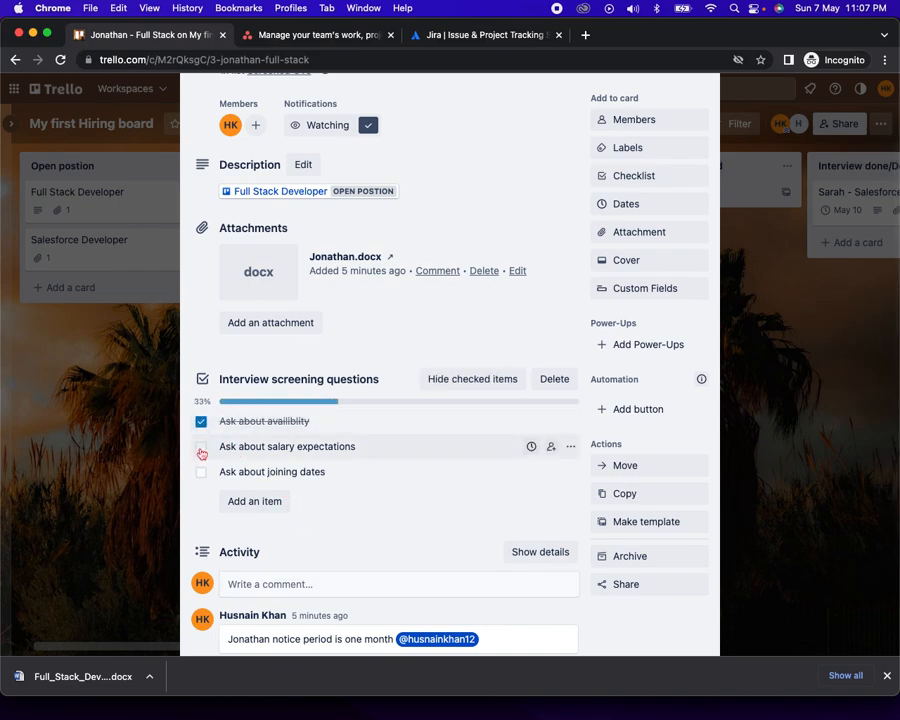
{"action": "left_click", "coordinate": [201, 447]}
{"action": "left_click", "coordinate": [201, 472]}
{"action": "scroll", "coordinate": [360, 533], "scroll_direction": "down", "scroll_amount": 5}
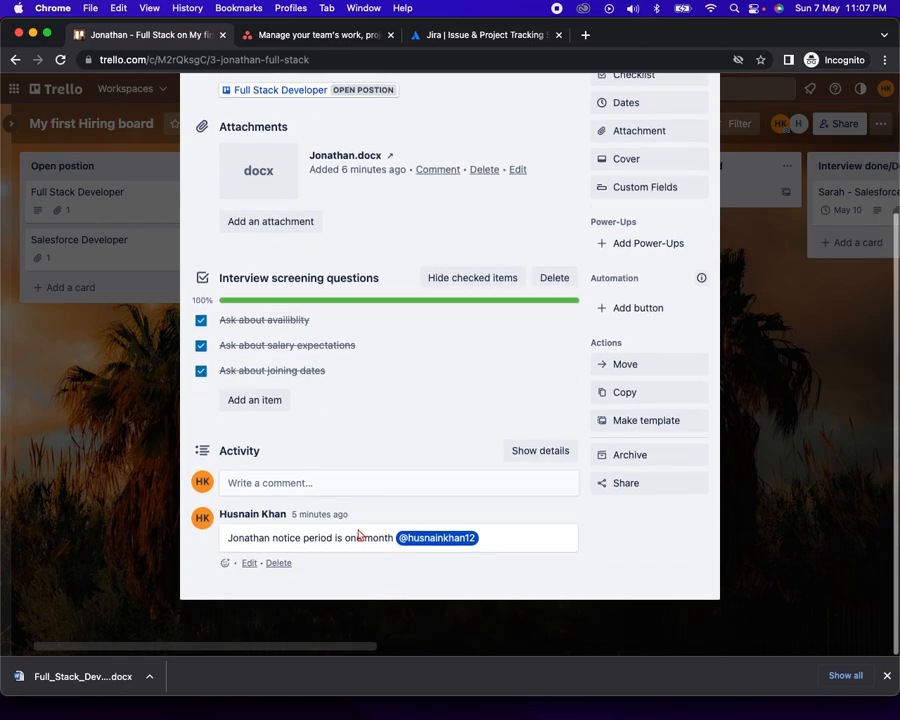
{"action": "scroll", "coordinate": [477, 362], "scroll_direction": "up", "scroll_amount": 6}
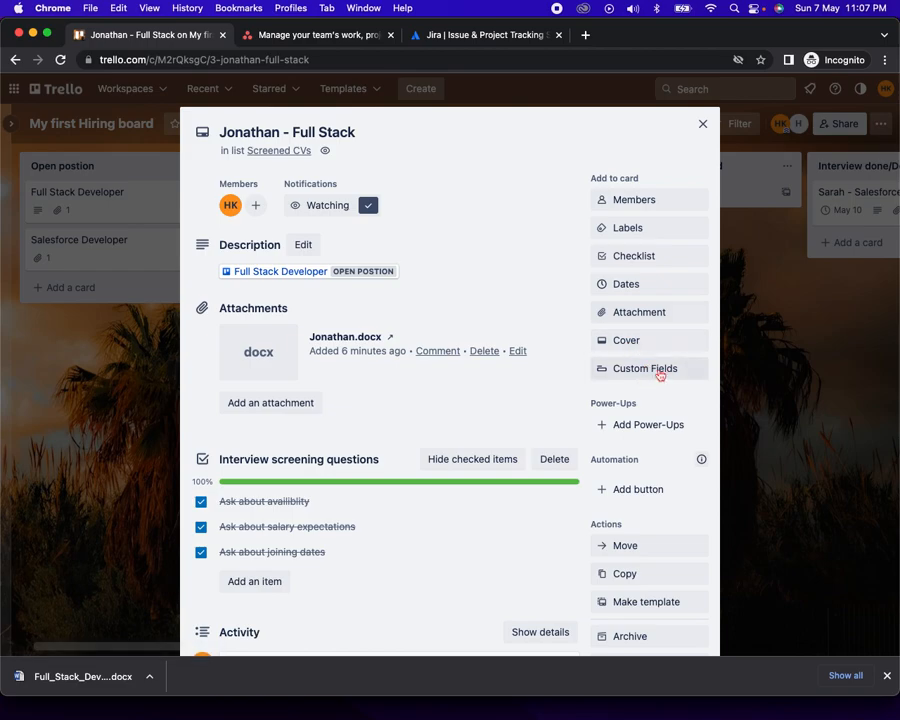
Apply the red label to the Jonathan card, leaving the green one off
{"action": "left_click", "coordinate": [644, 230]}
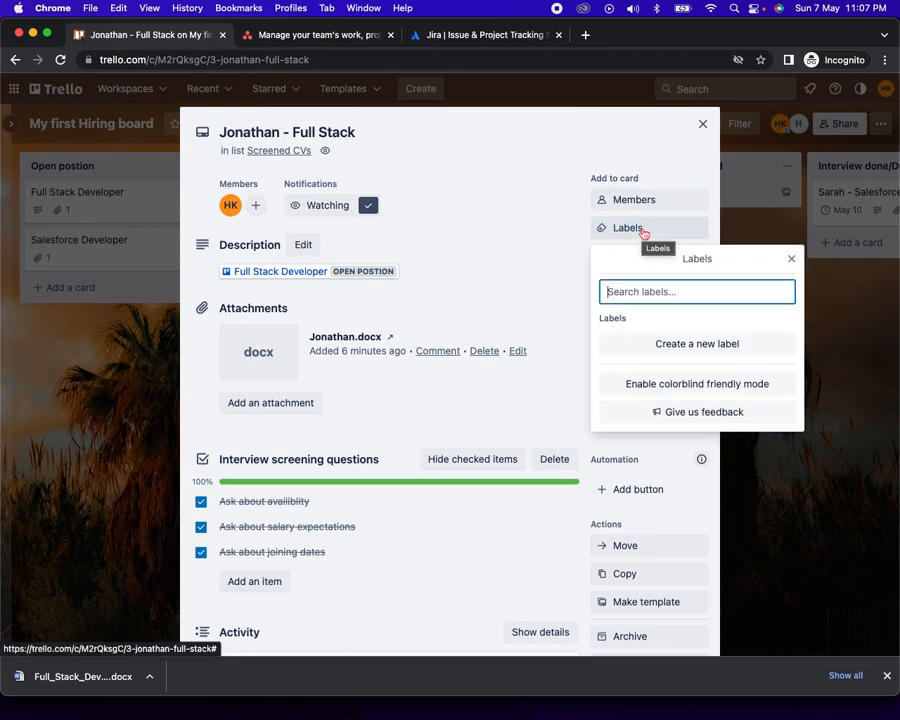
{"action": "left_click", "coordinate": [680, 344]}
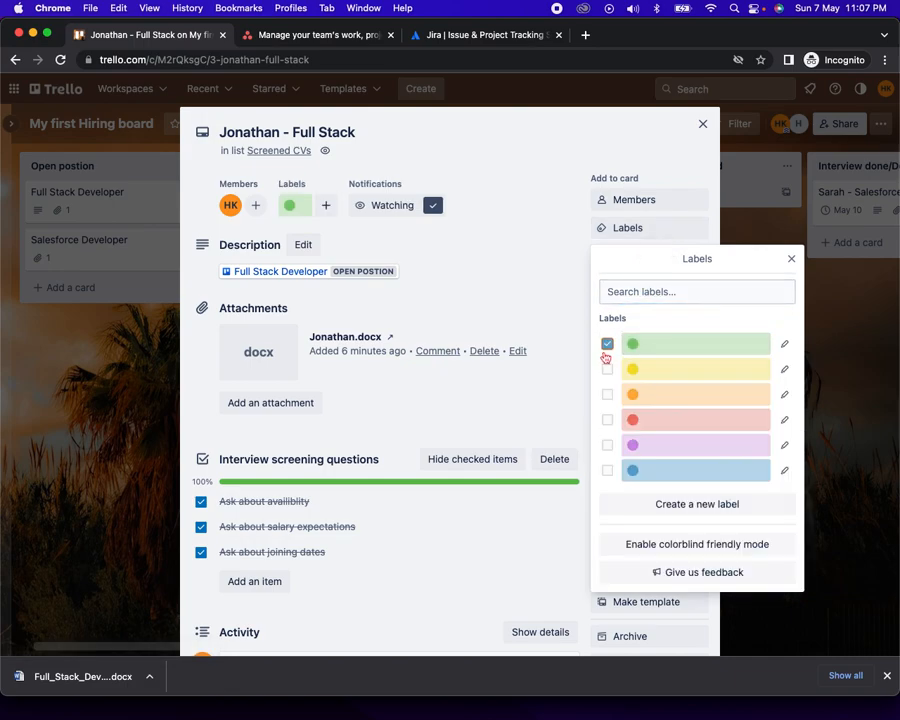
{"action": "left_click", "coordinate": [607, 346]}
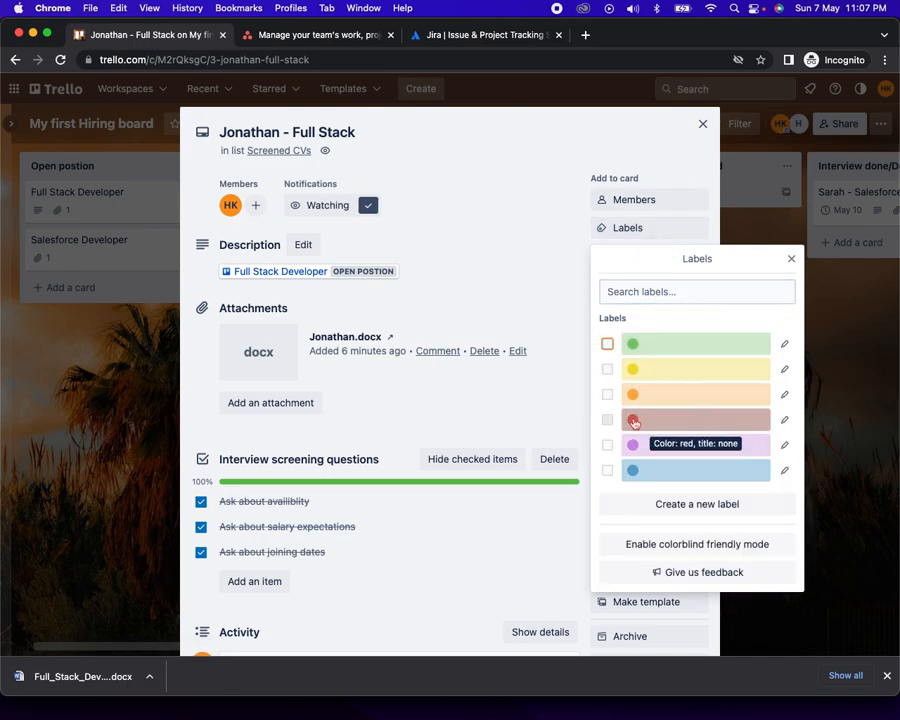
{"action": "left_click", "coordinate": [640, 419]}
Title the red label 'Urgent', save it, and close the card
{"action": "left_click", "coordinate": [785, 422]}
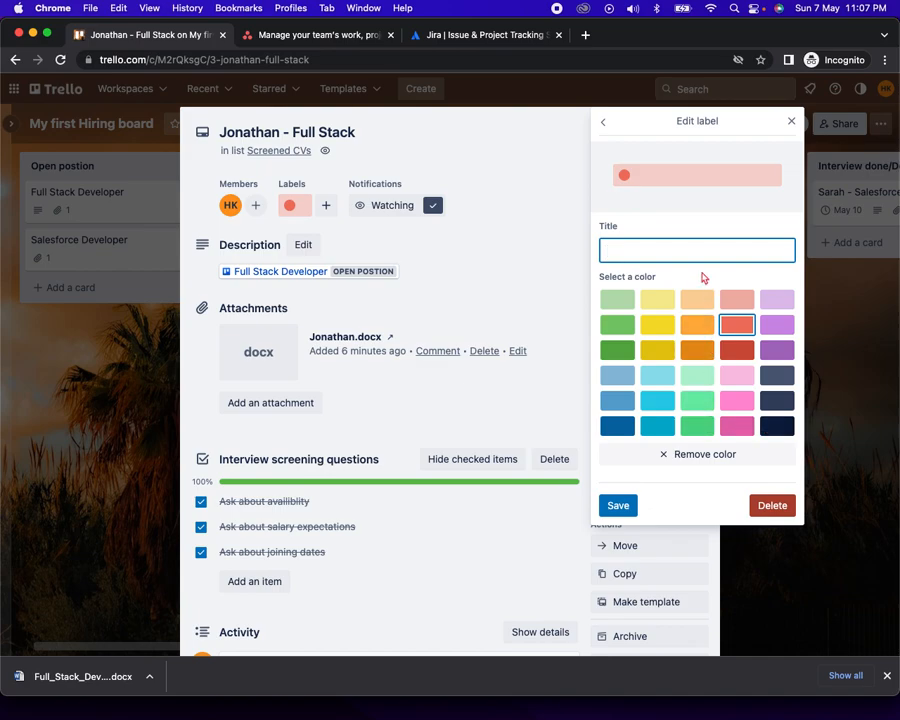
{"action": "type", "text": "Ugren"}
{"action": "key", "text": "BackSpace"}
{"action": "key", "text": "BackSpace"}
{"action": "key", "text": "BackSpace"}
{"action": "key", "text": "BackSpace"}
{"action": "type", "text": "rgent"}
{"action": "left_click", "coordinate": [622, 504]}
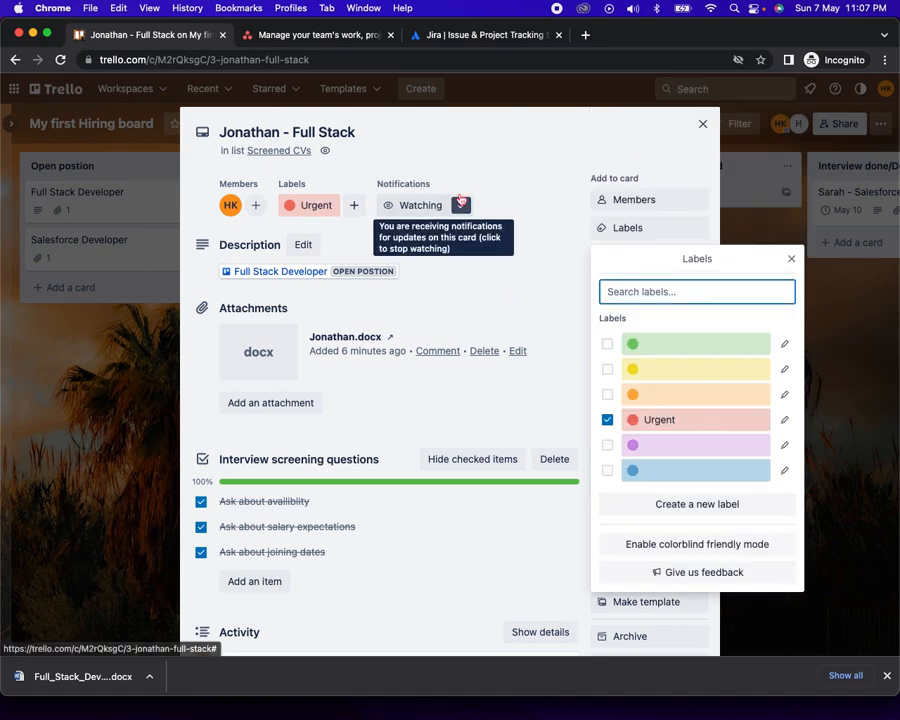
{"action": "left_click", "coordinate": [533, 152]}
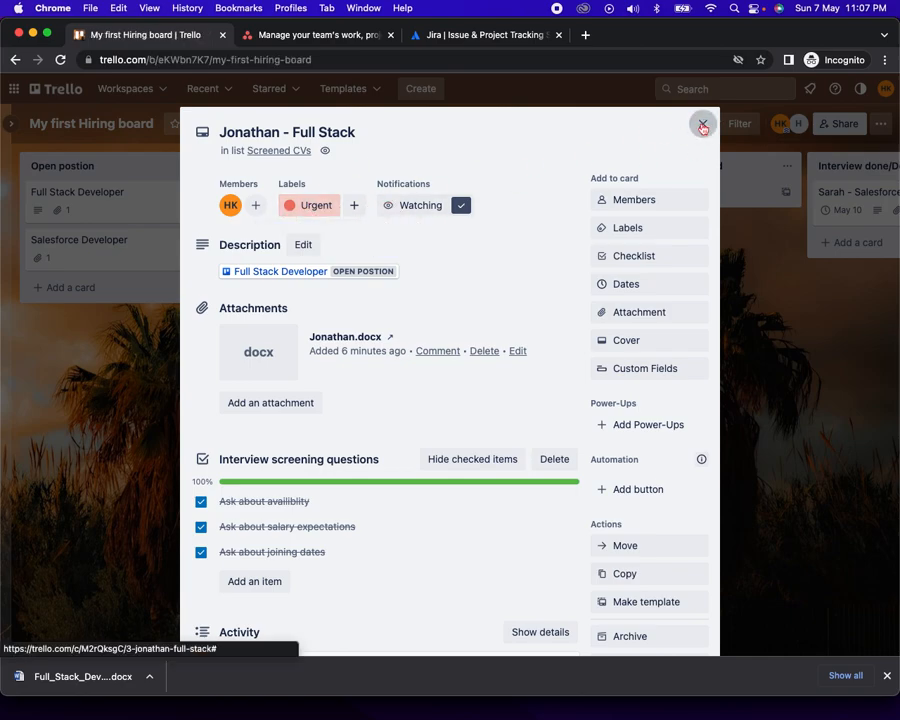
{"action": "left_click", "coordinate": [704, 123]}
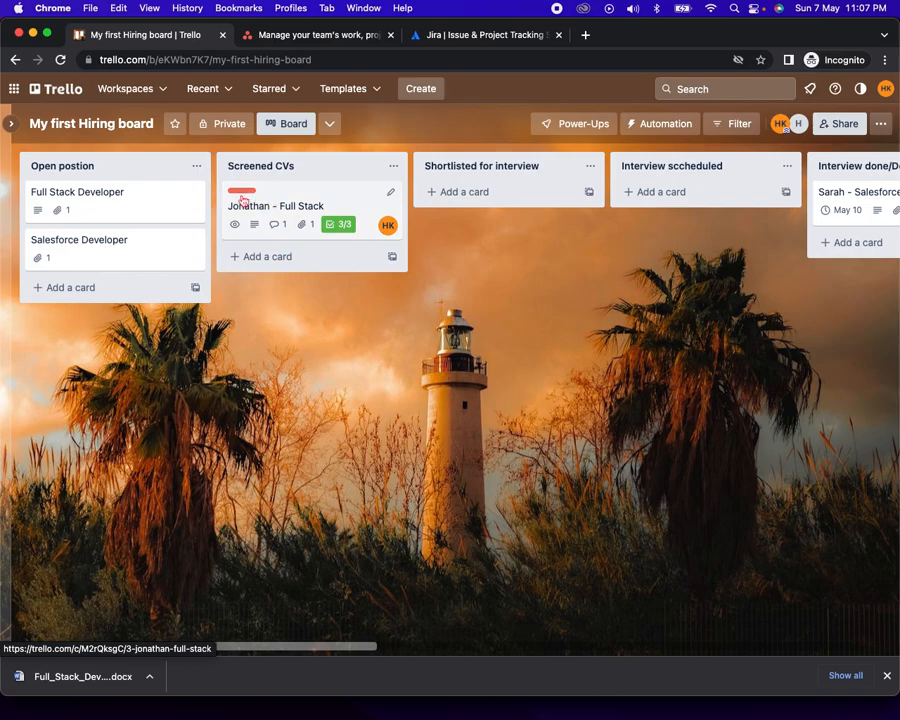
Switch via the Asana tab to the Jira Software product page
{"action": "left_click", "coordinate": [333, 36]}
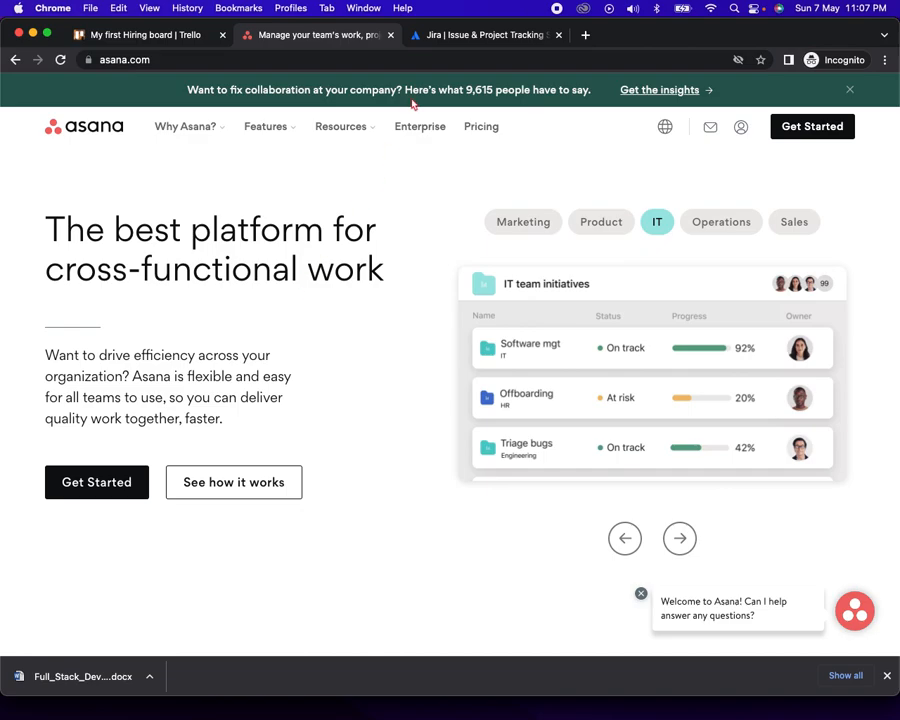
{"action": "left_click", "coordinate": [458, 36]}
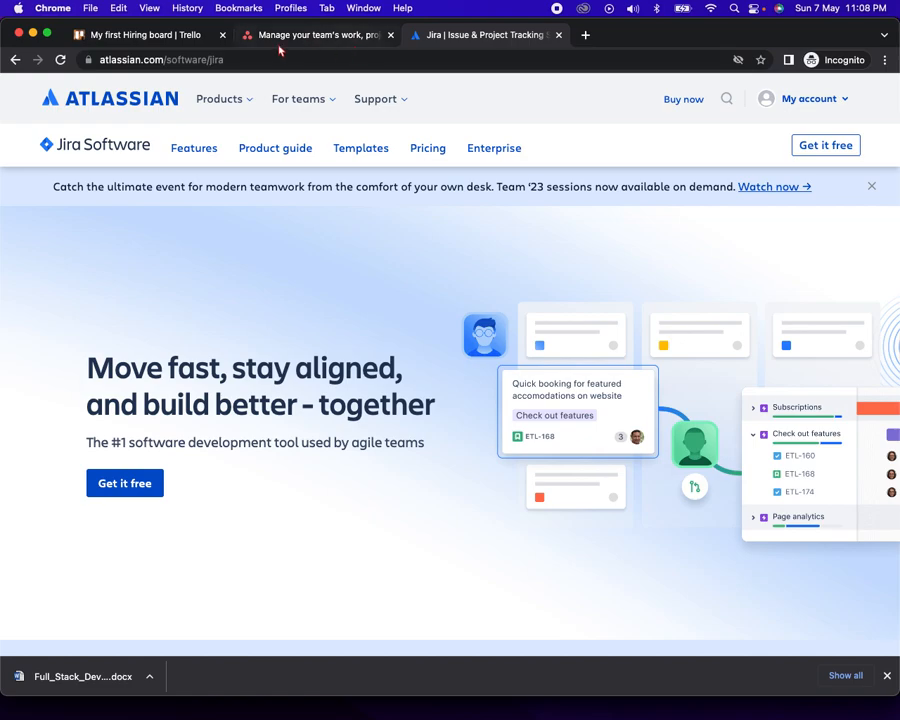
Go back to My first Hiring board and scroll across its lists
{"action": "left_click", "coordinate": [160, 36]}
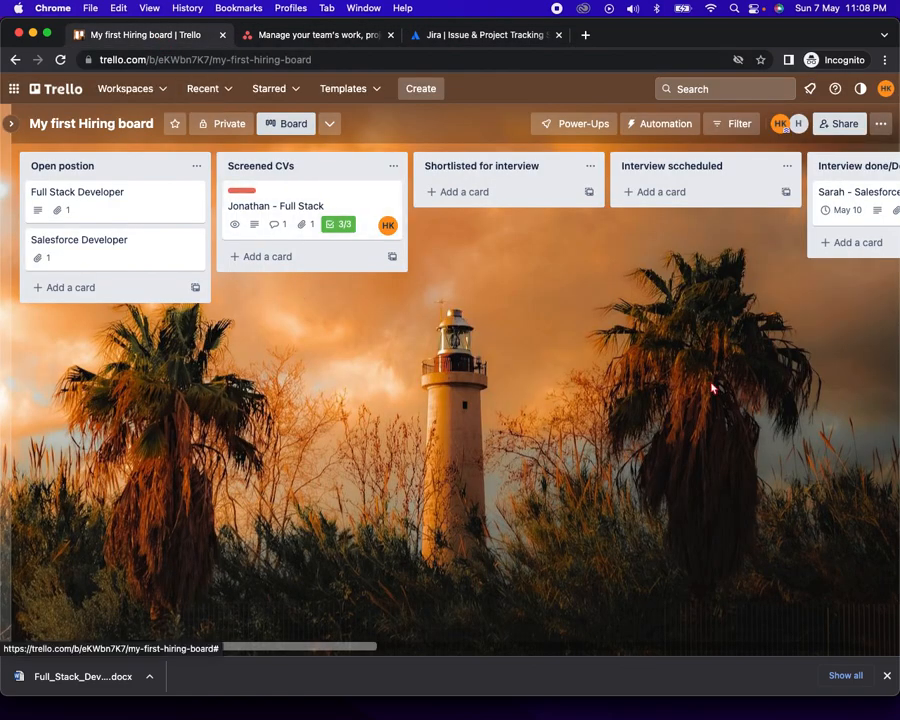
{"action": "scroll", "coordinate": [711, 382], "scroll_direction": "right", "scroll_amount": 6}
{"action": "scroll", "coordinate": [711, 387], "scroll_direction": "right", "scroll_amount": 2}
{"action": "scroll", "coordinate": [711, 387], "scroll_direction": "left", "scroll_amount": 8}
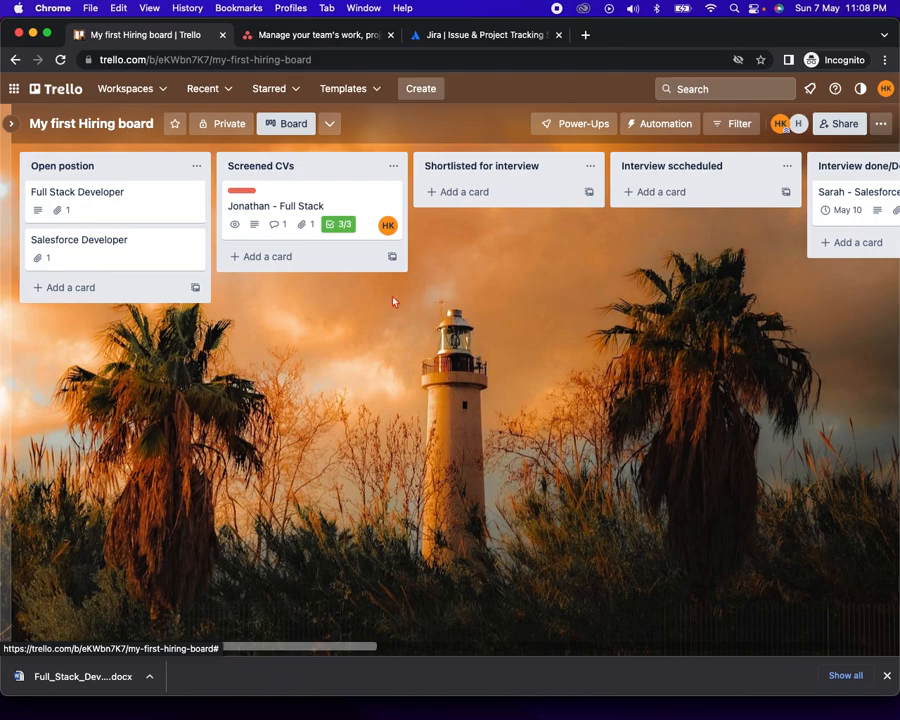